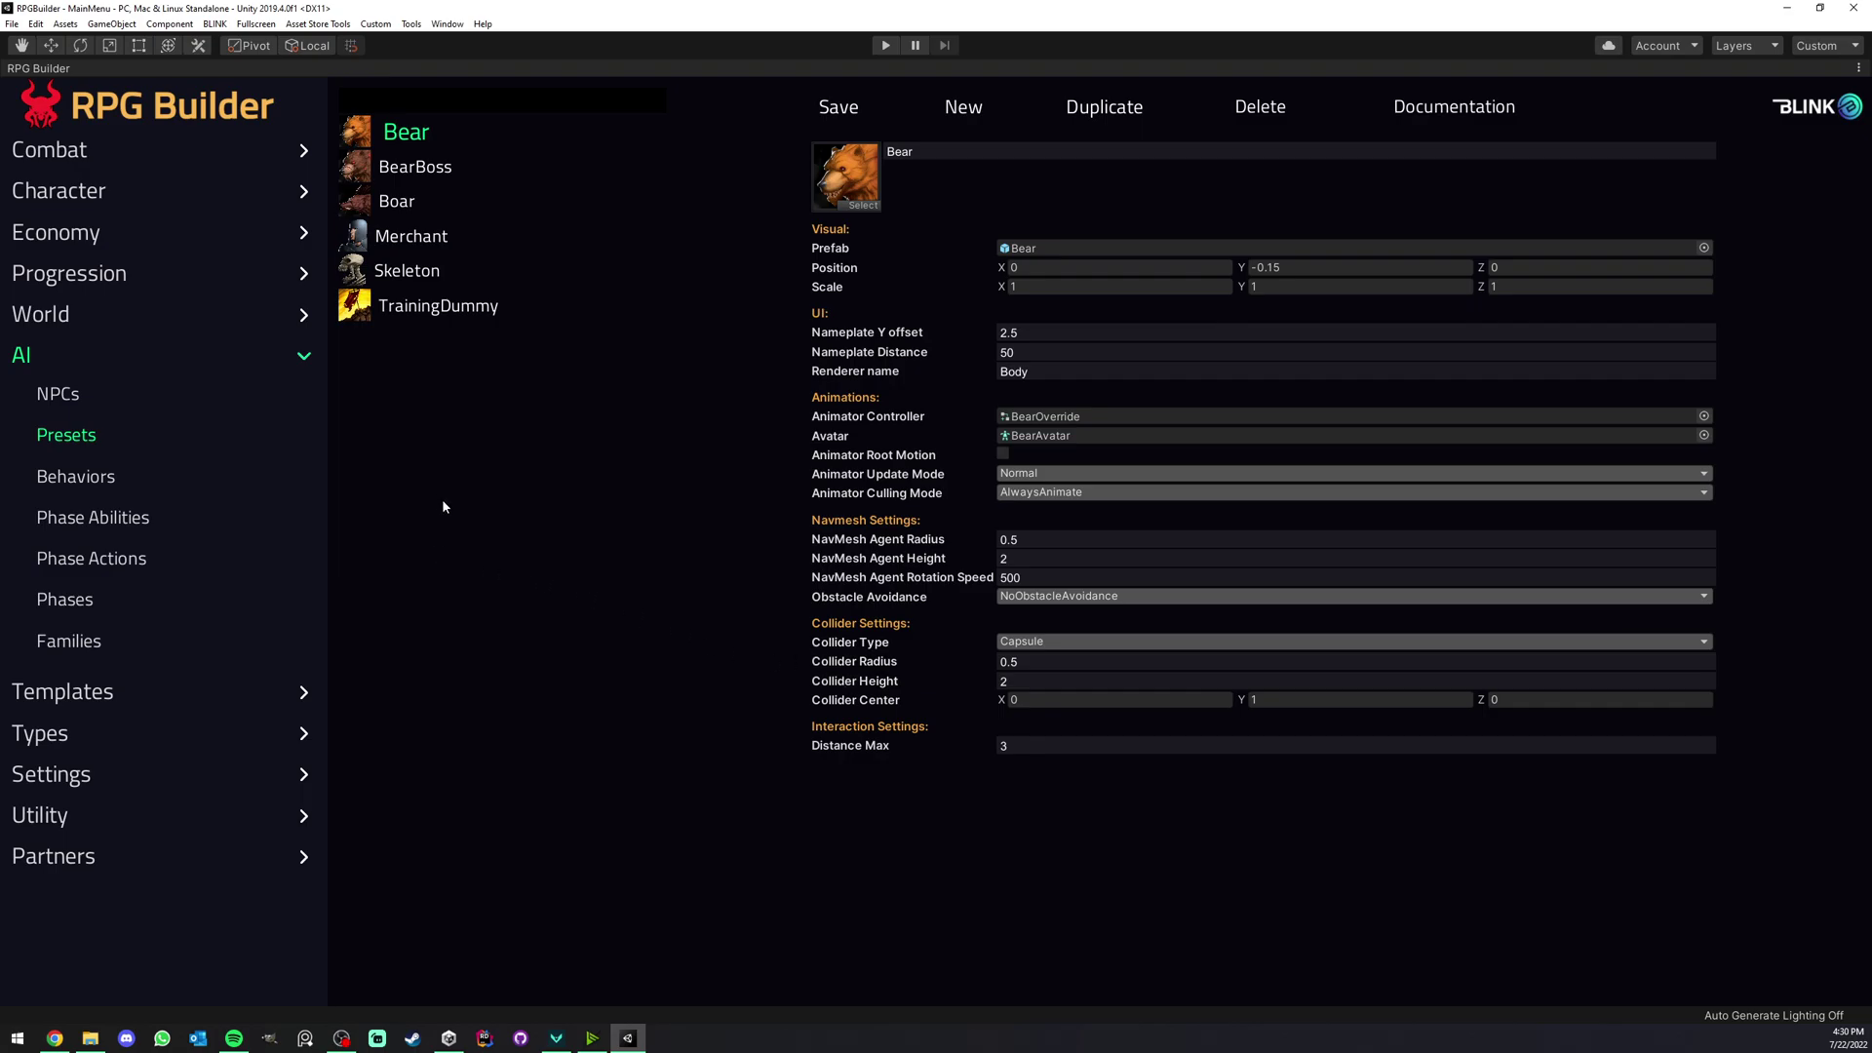
# - In the NPC editor, add four empty phase-and-preset rows, then return to the Bear preset
pyautogui.click(59, 394)
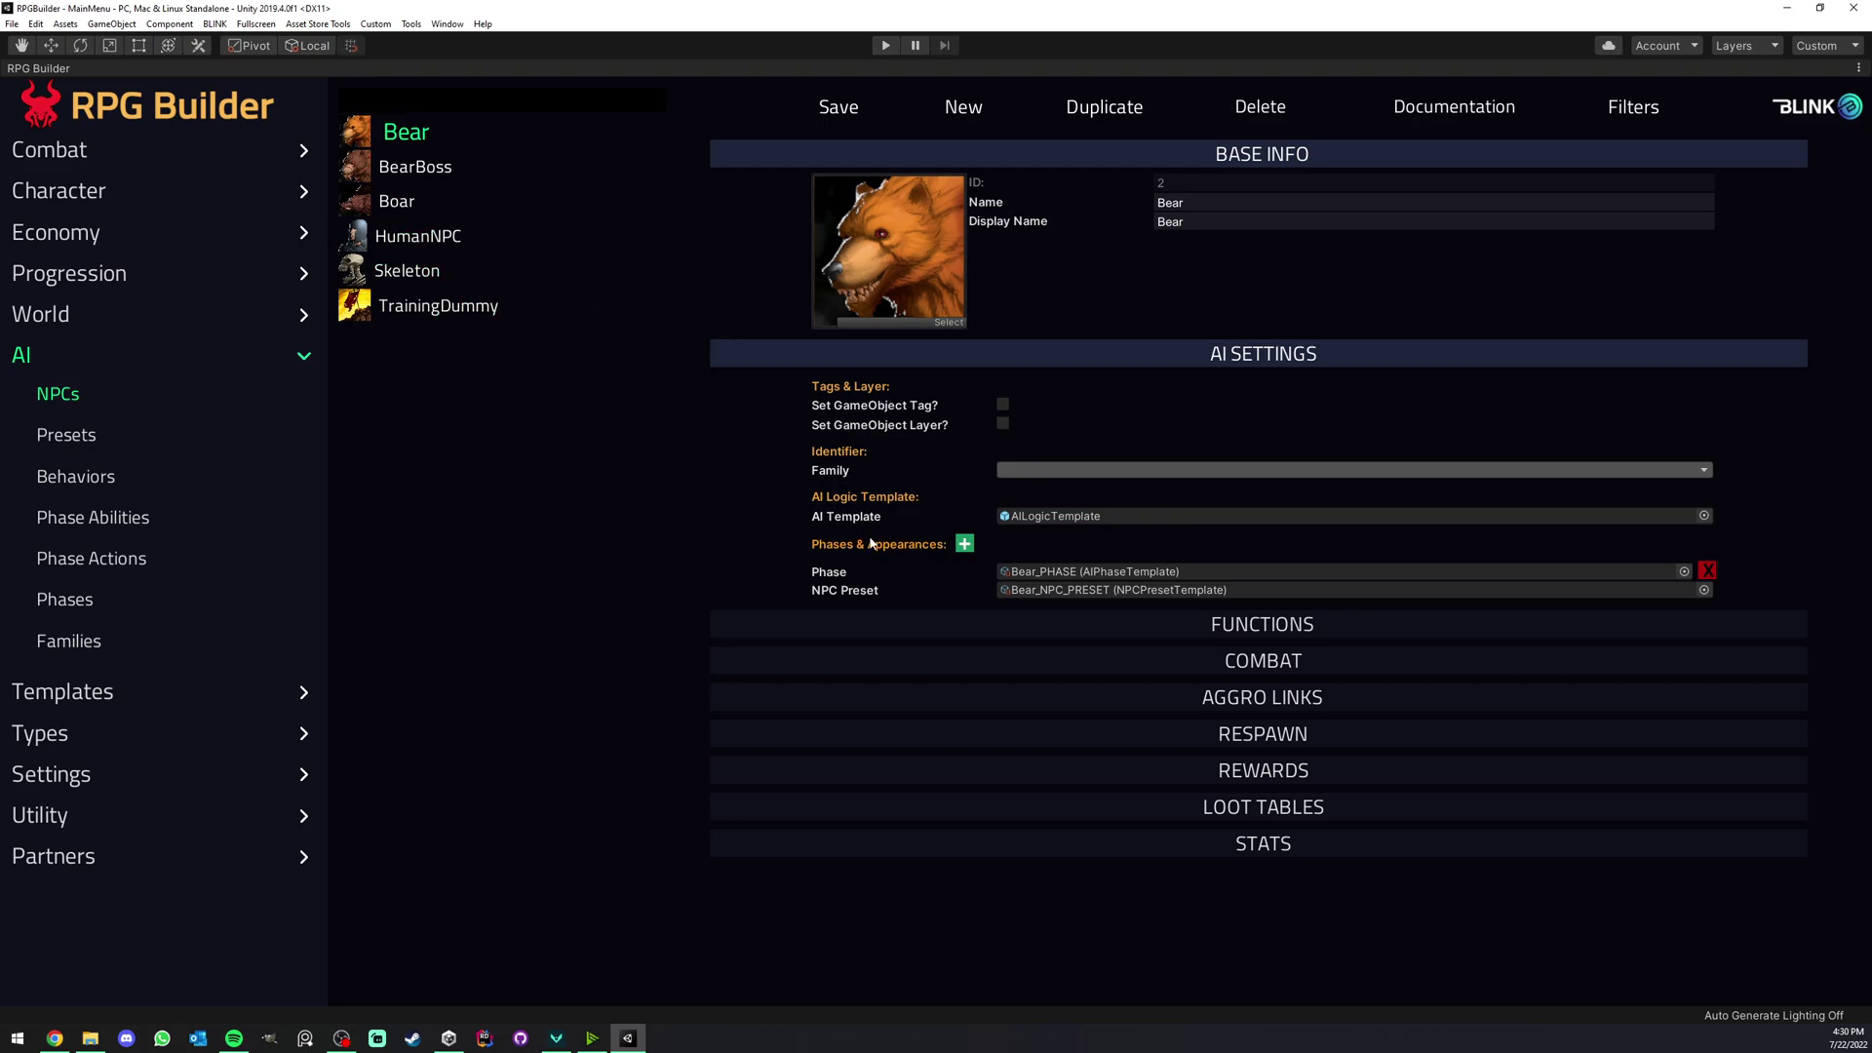
pyautogui.click(964, 543)
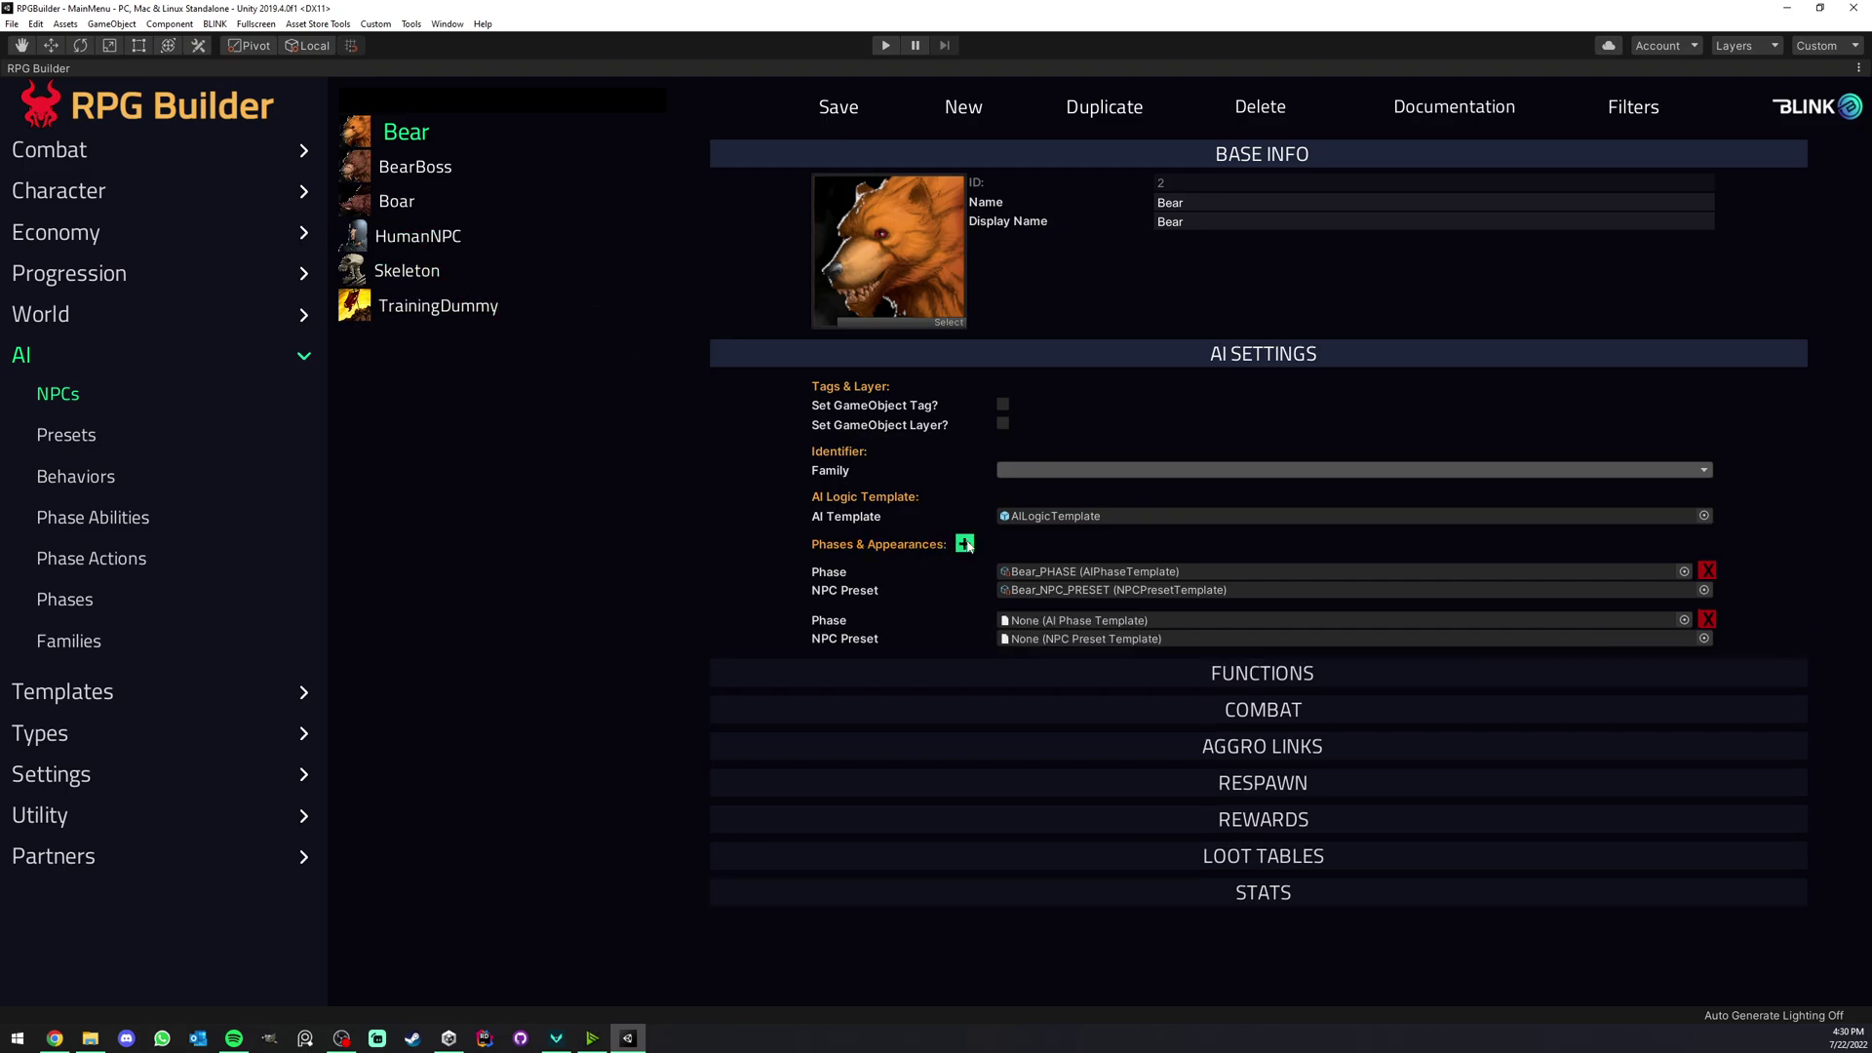
pyautogui.click(964, 543)
pyautogui.click(965, 543)
pyautogui.click(964, 544)
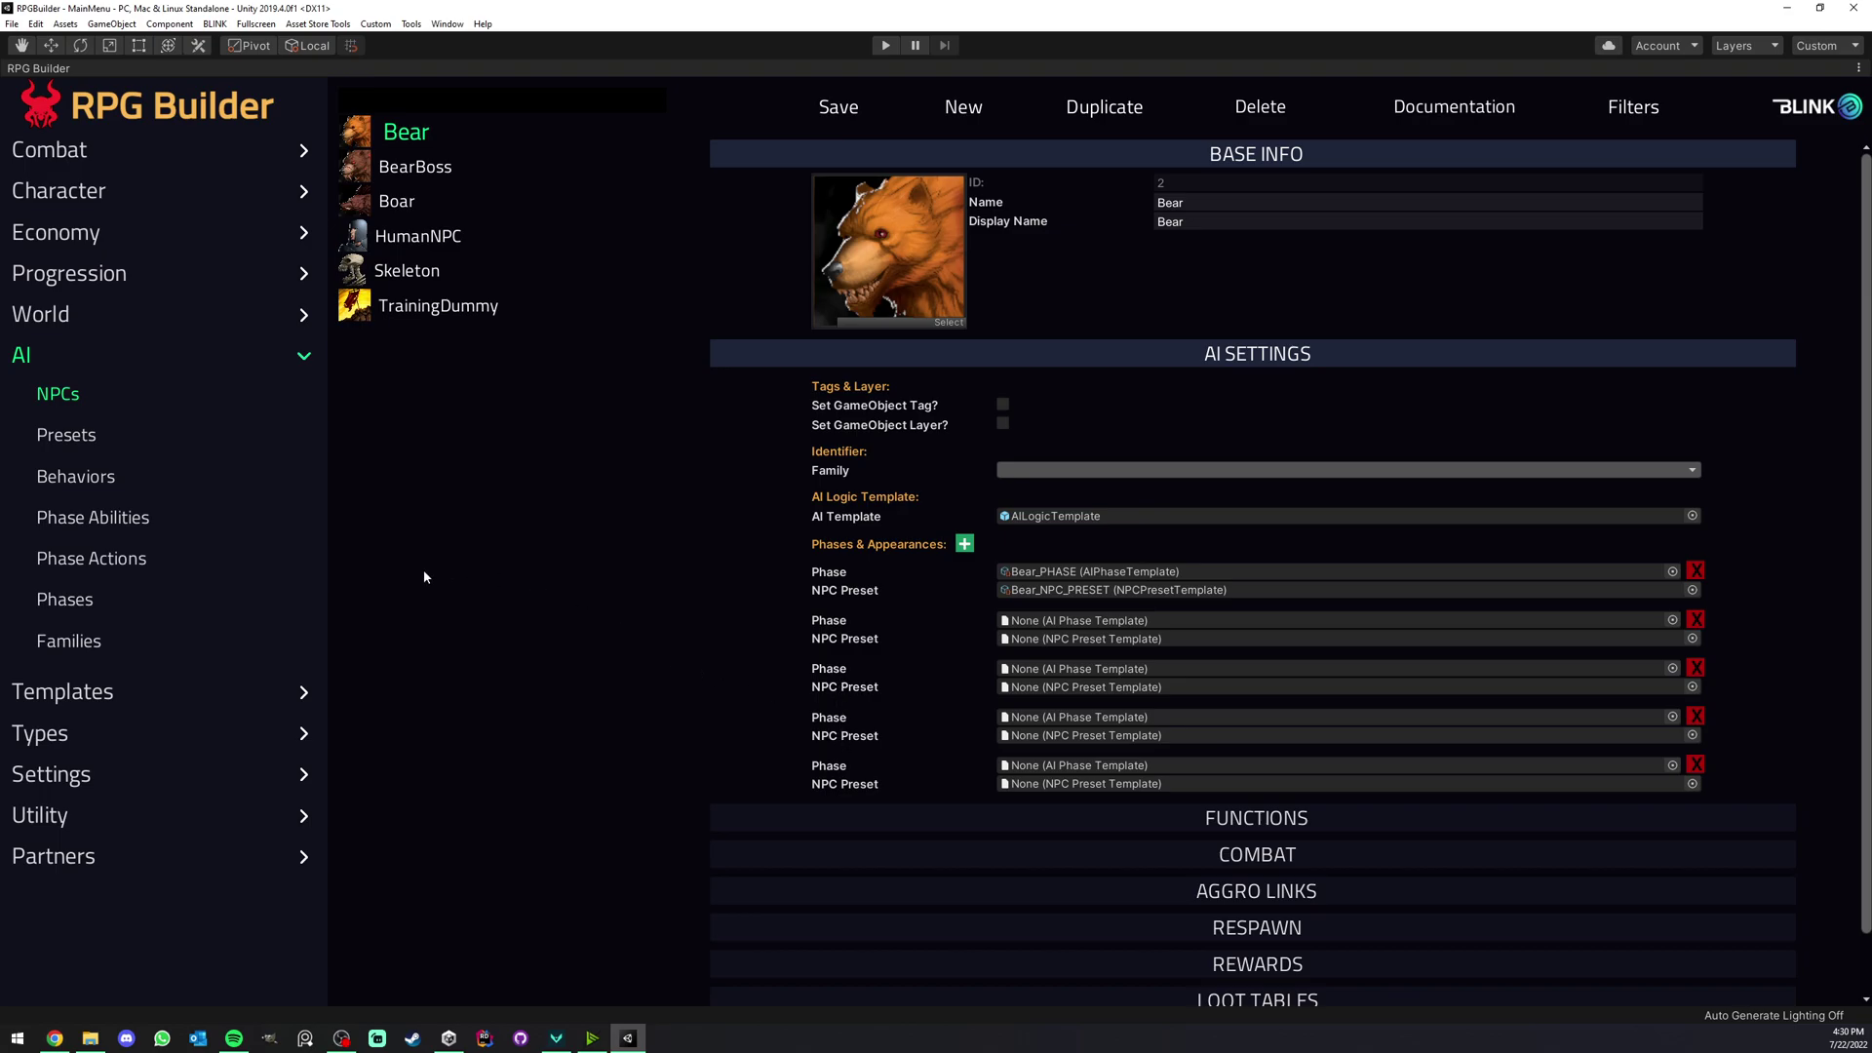
pyautogui.click(63, 438)
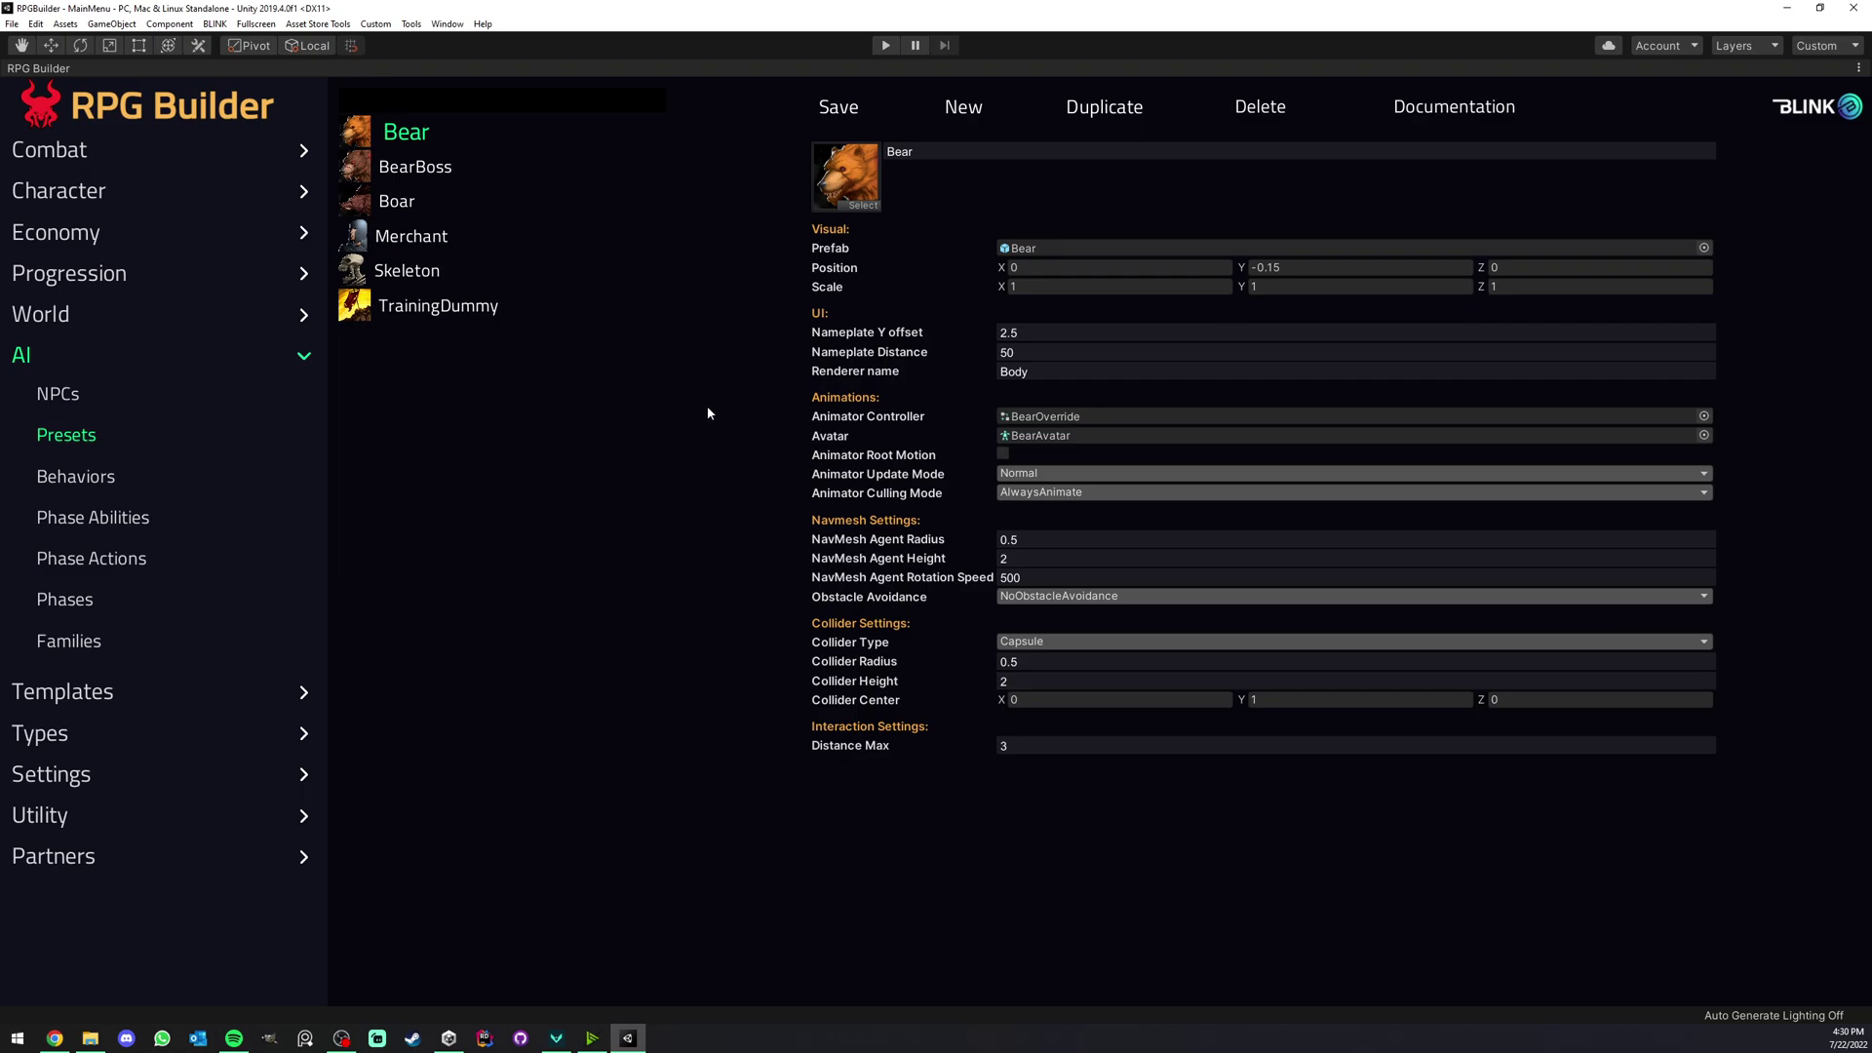
# - Add phase rows and remove the third one in the Bear NPC editor, then go back to the NPC presets
pyautogui.click(1005, 286)
pyautogui.click(65, 393)
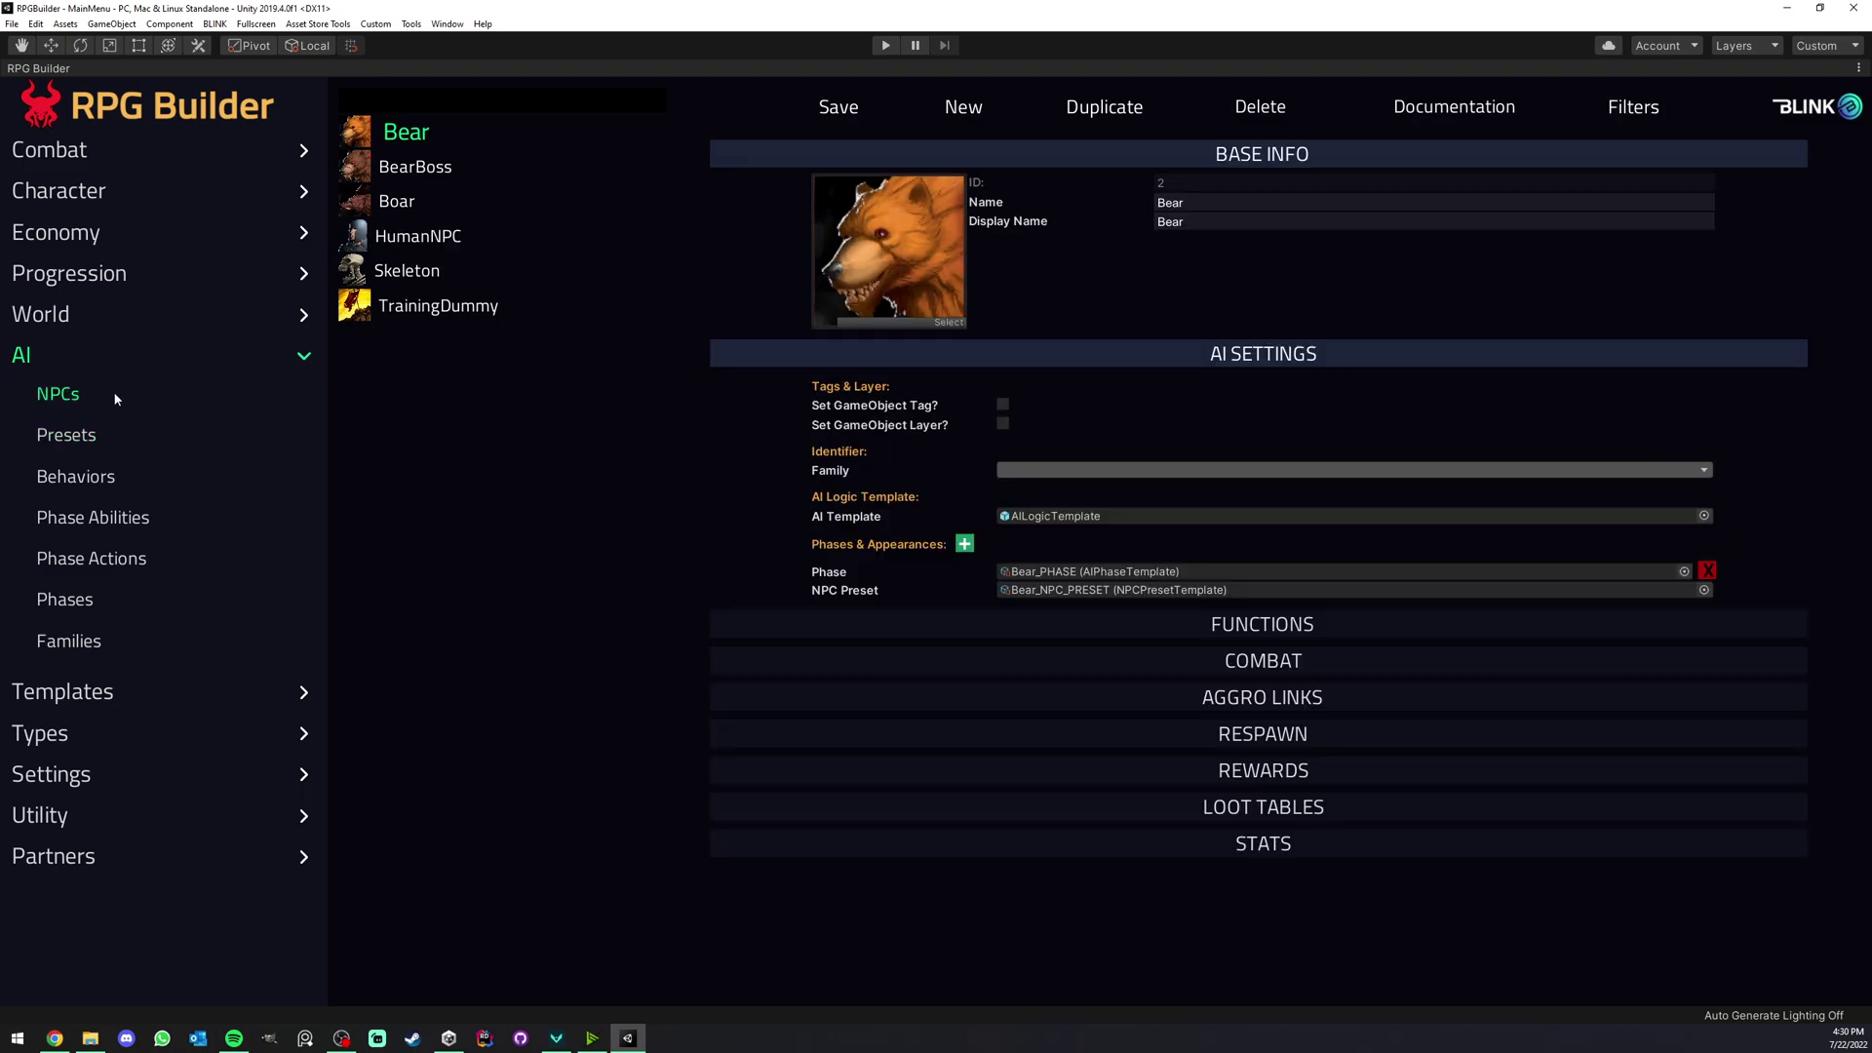
pyautogui.click(965, 543)
pyautogui.click(964, 543)
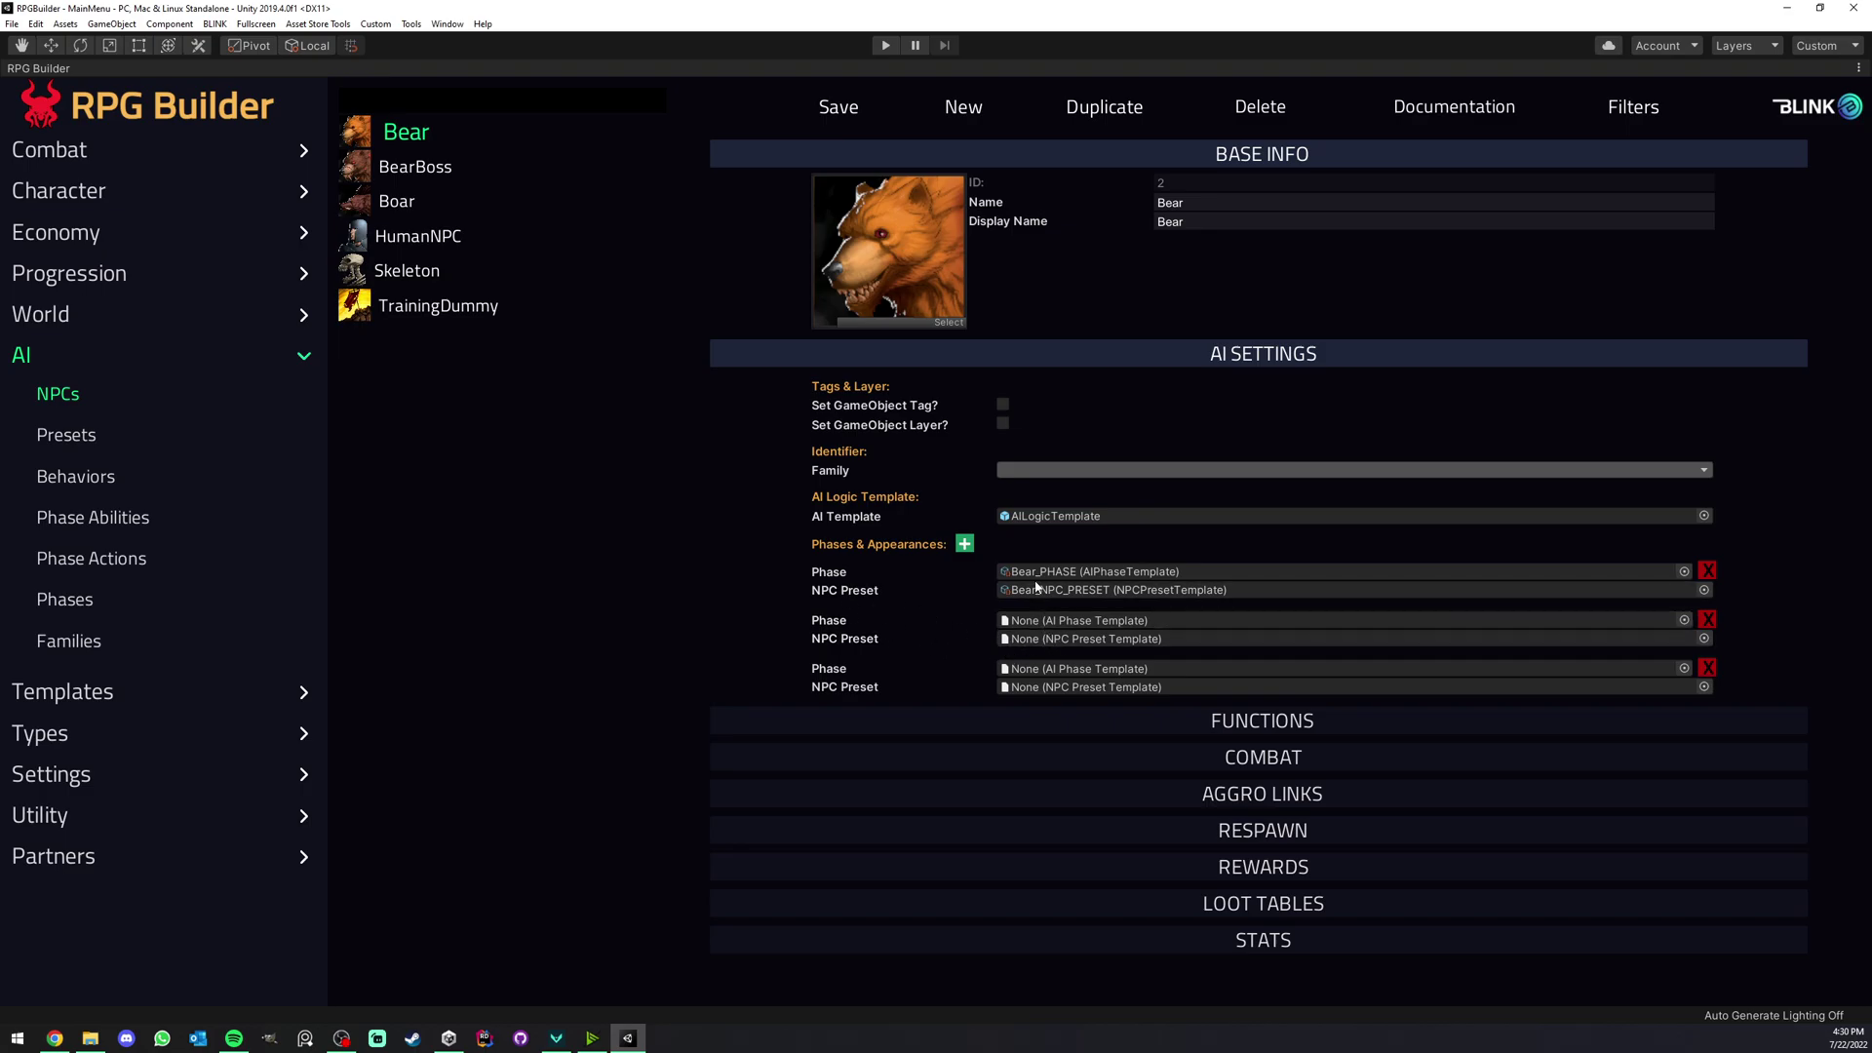
pyautogui.click(1708, 668)
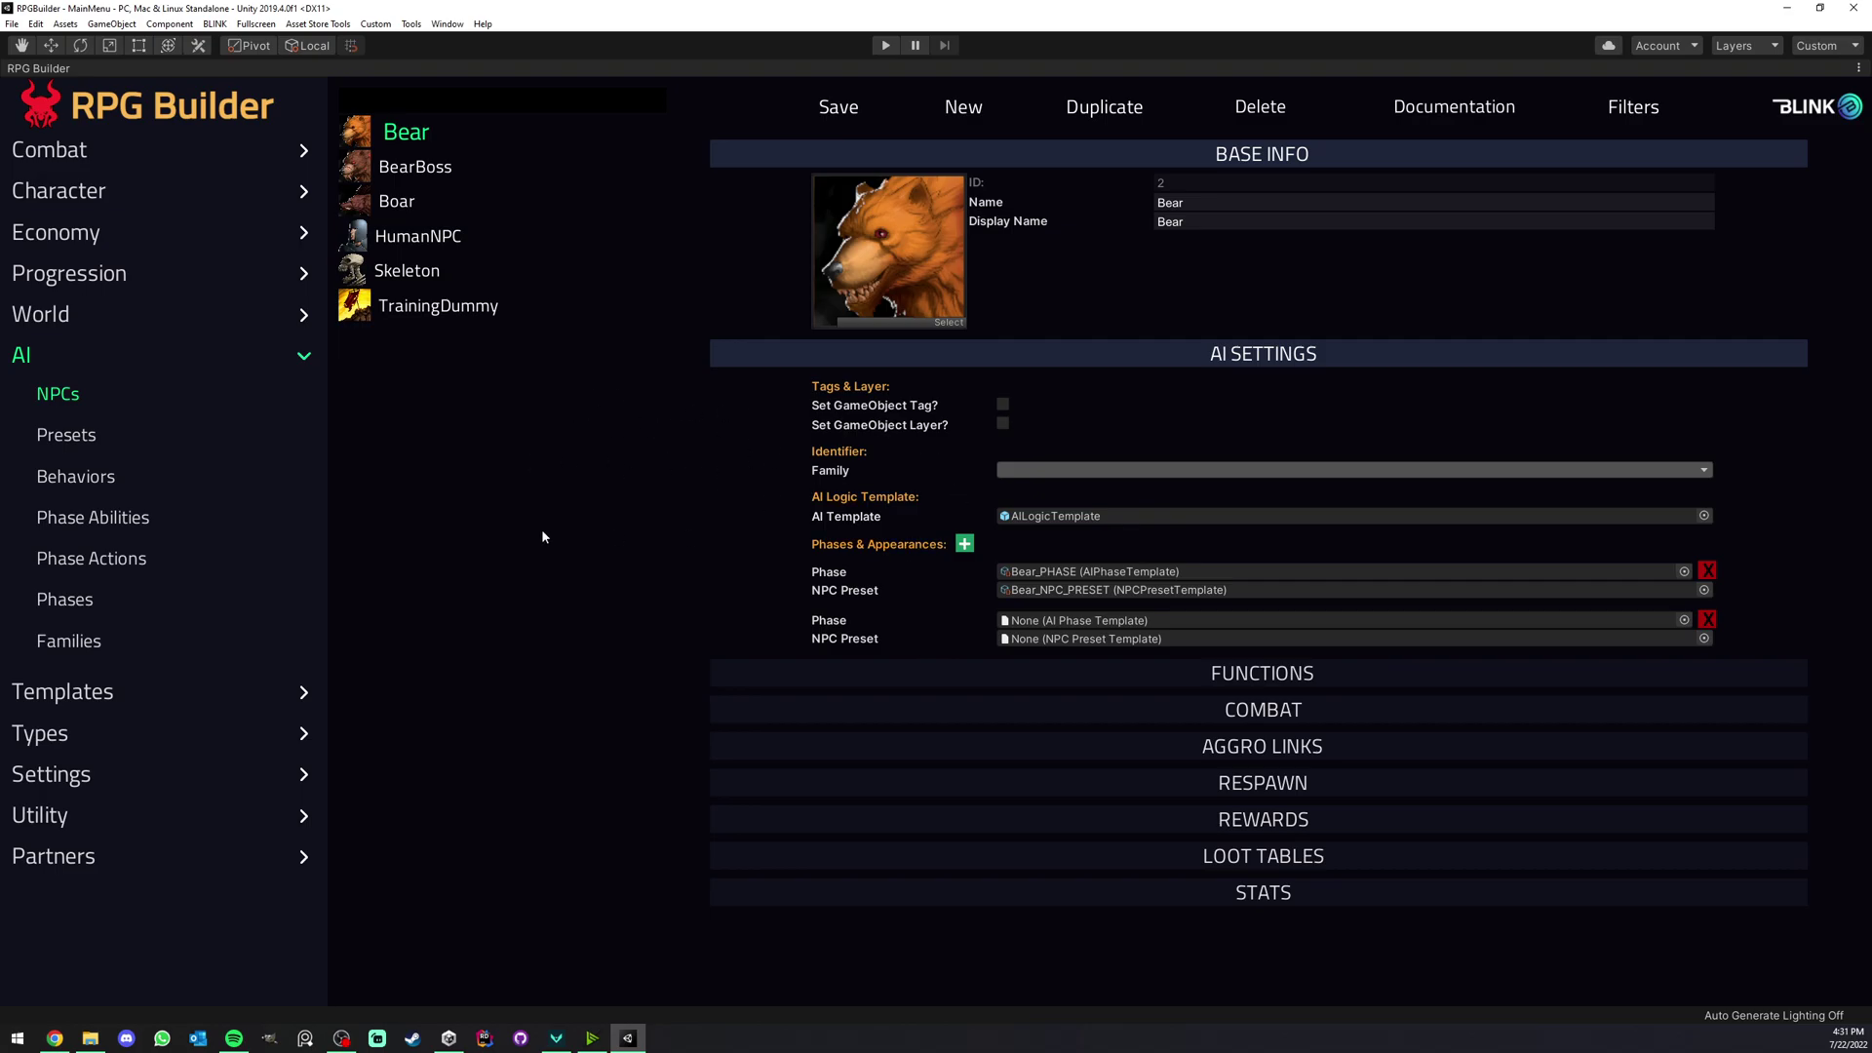
pyautogui.click(39, 432)
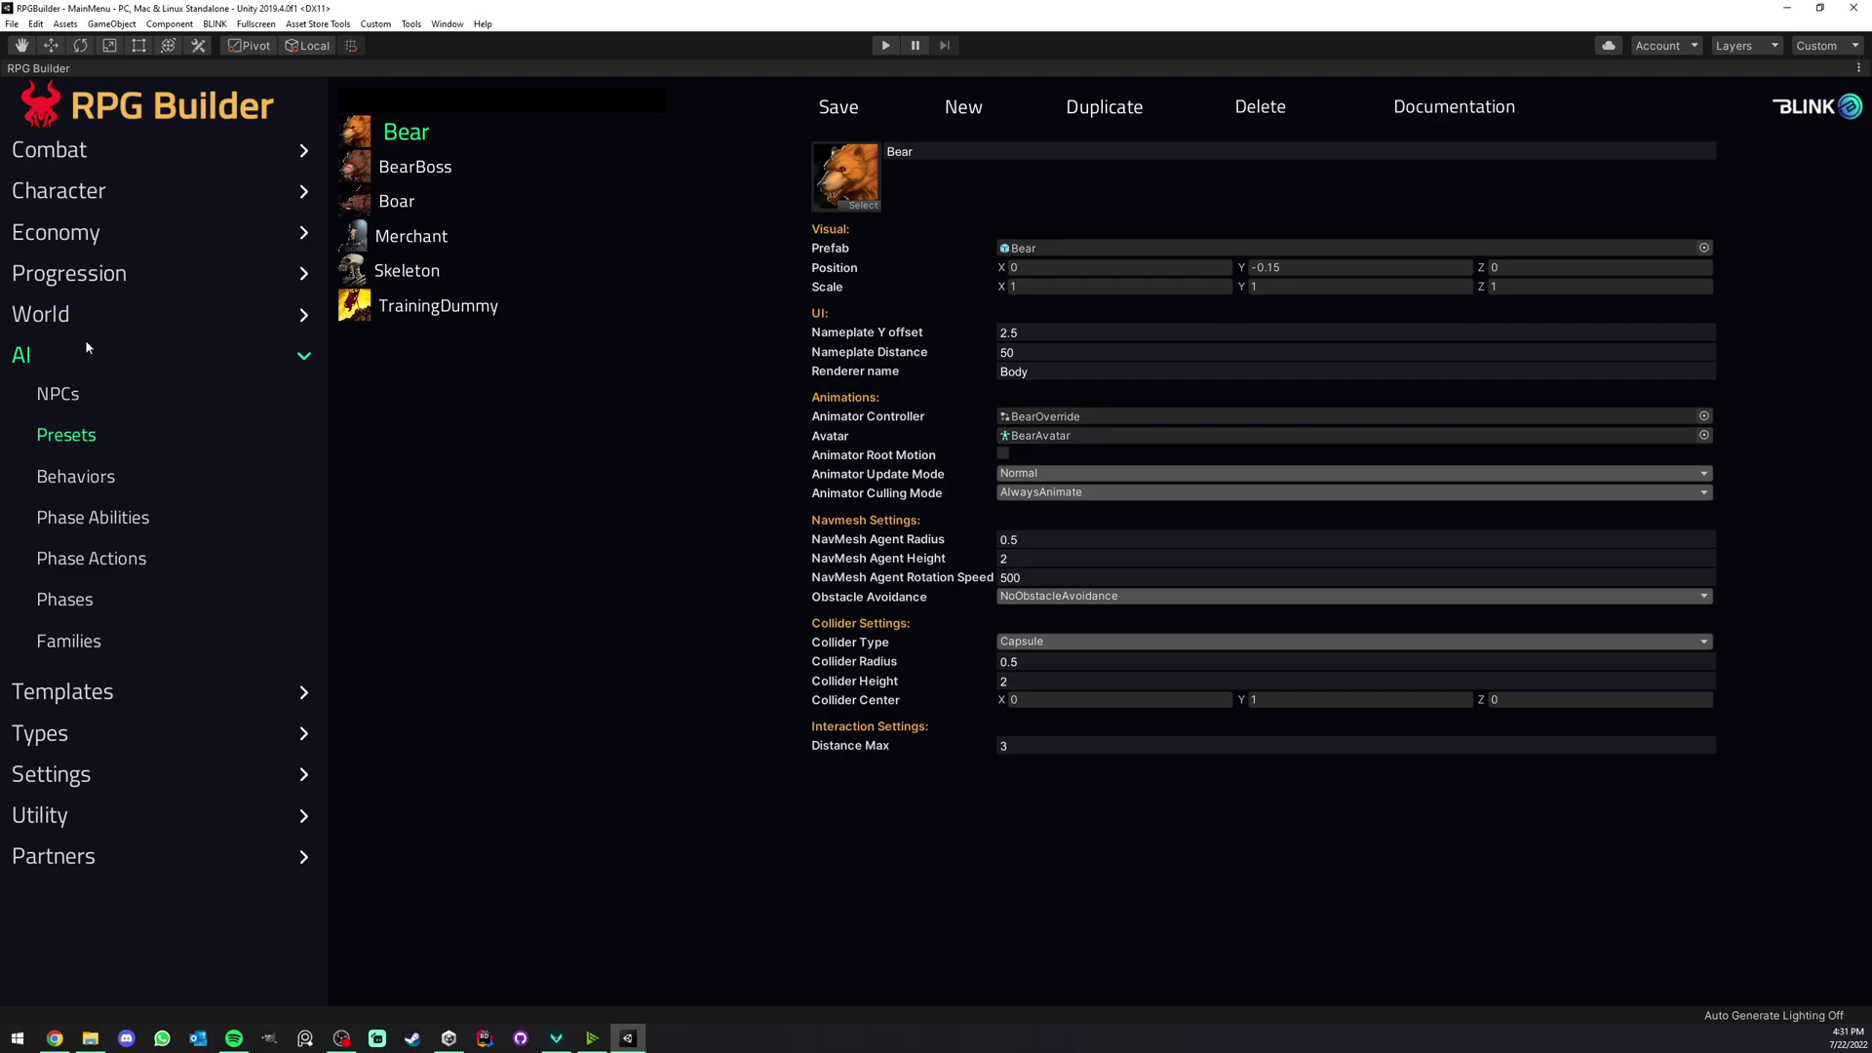
pyautogui.click(59, 393)
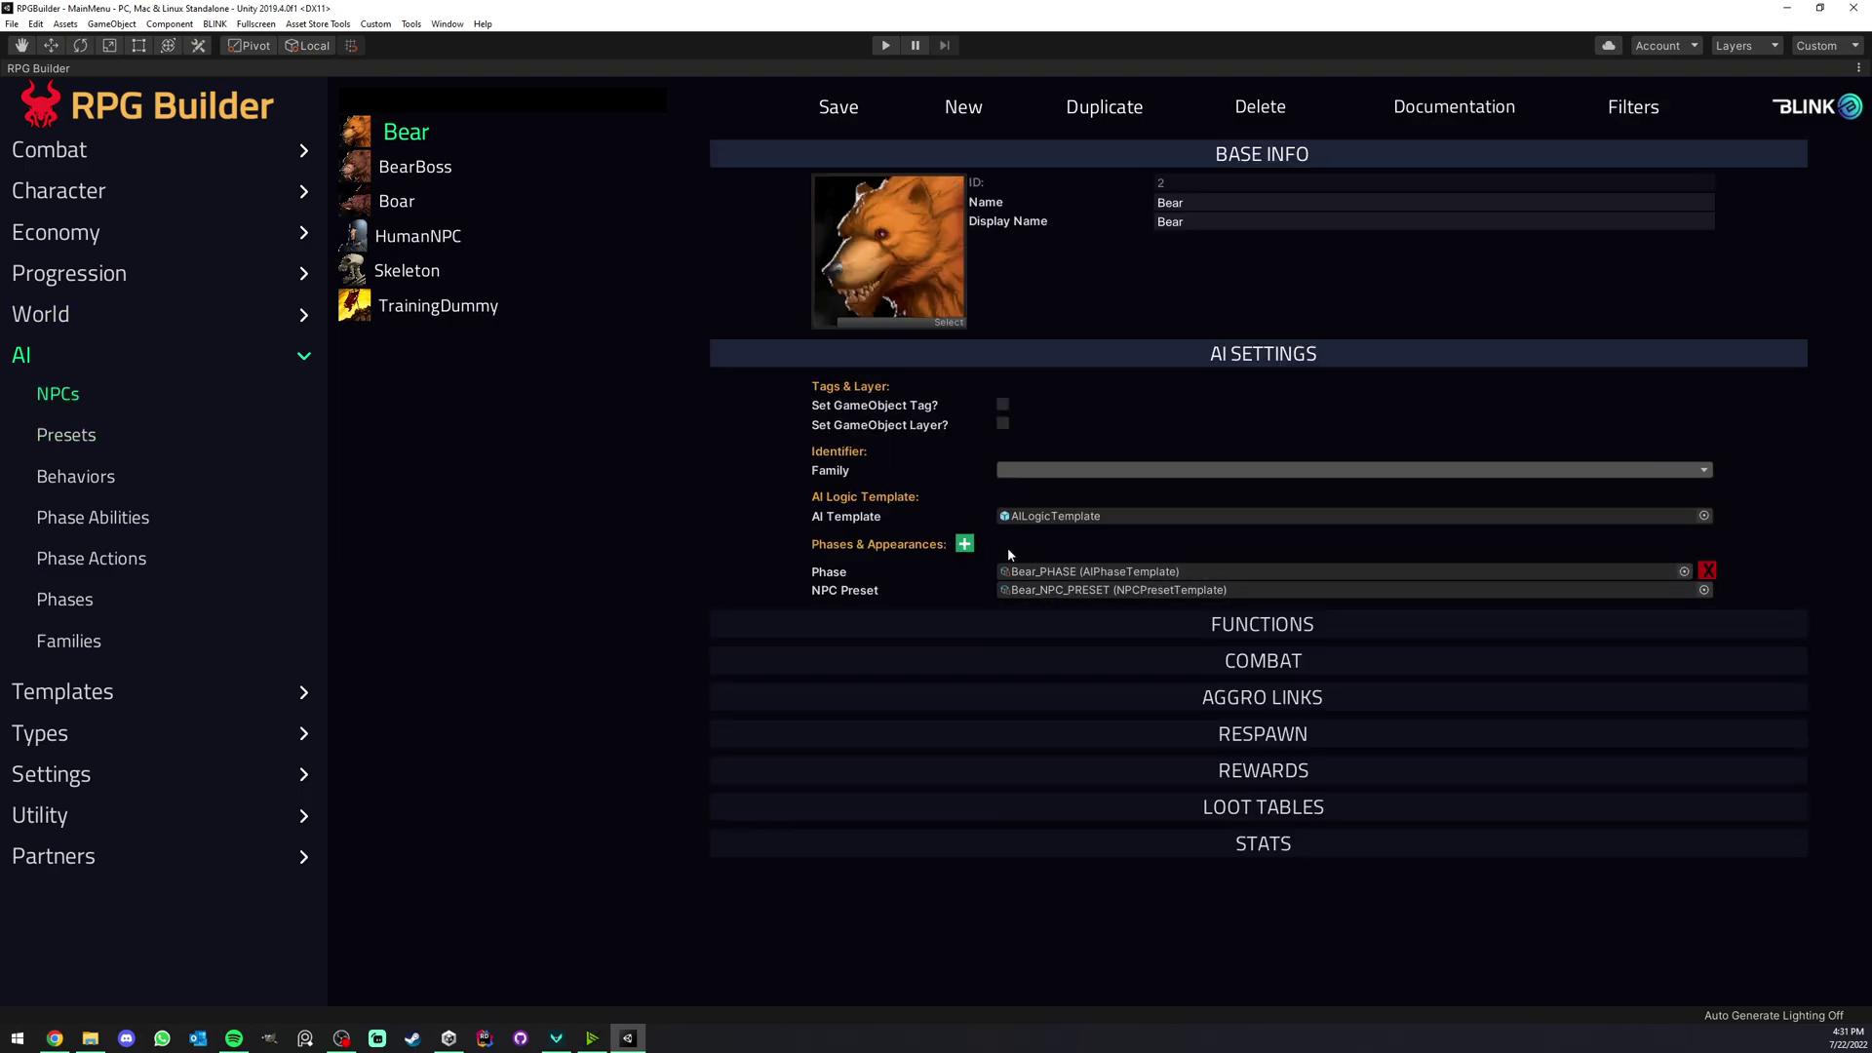
pyautogui.click(965, 543)
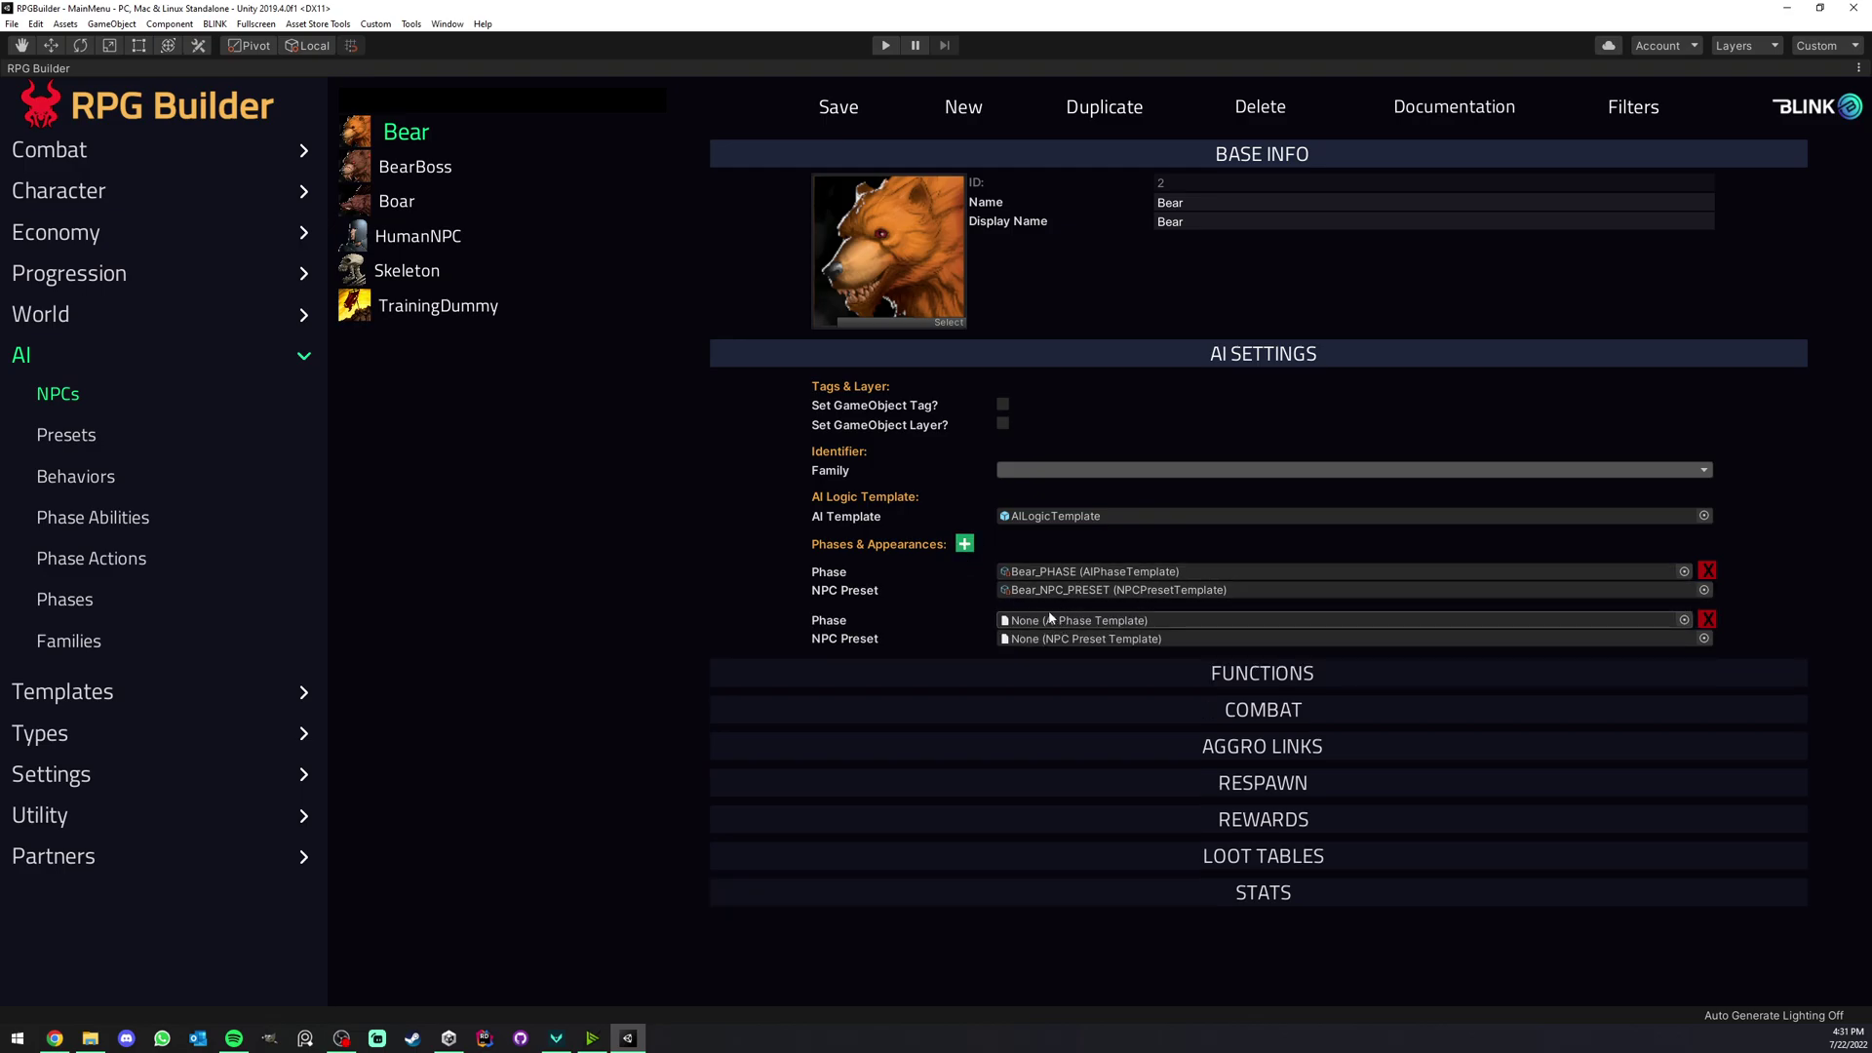
pyautogui.click(72, 438)
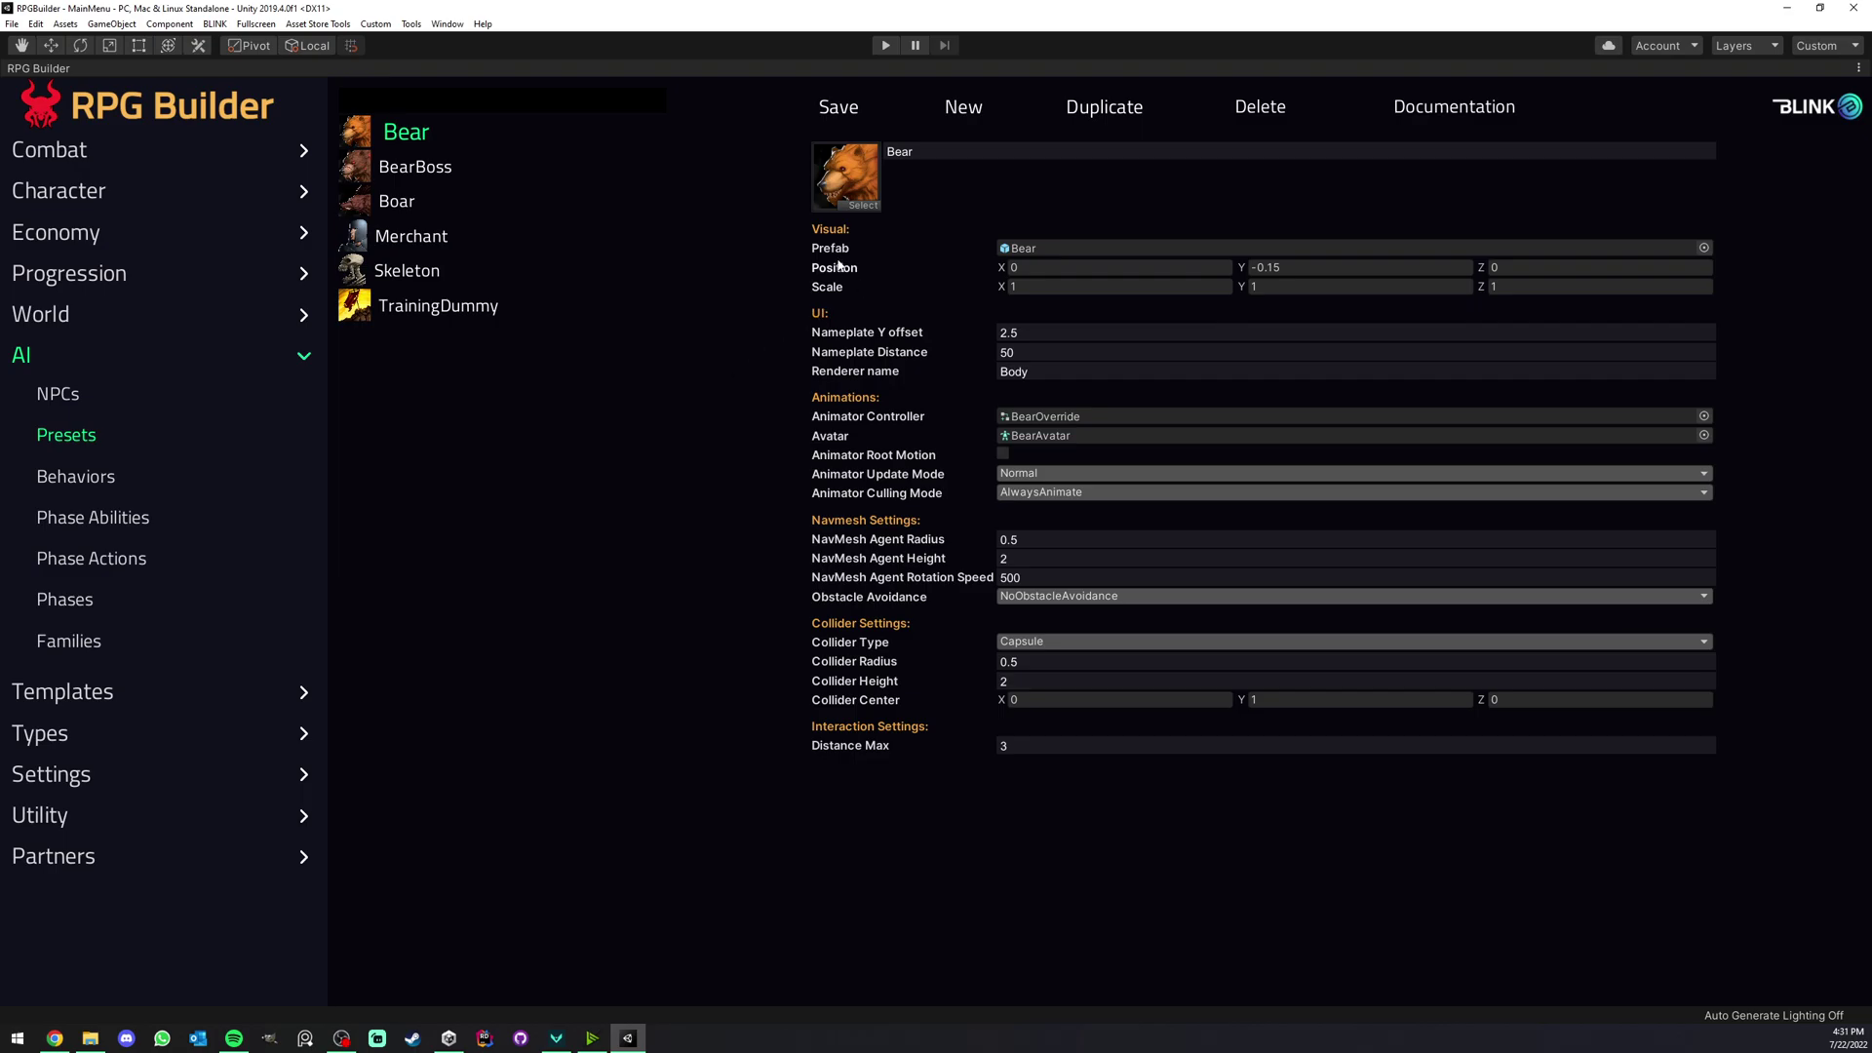
pyautogui.press('F11')
pyautogui.click(942, 216)
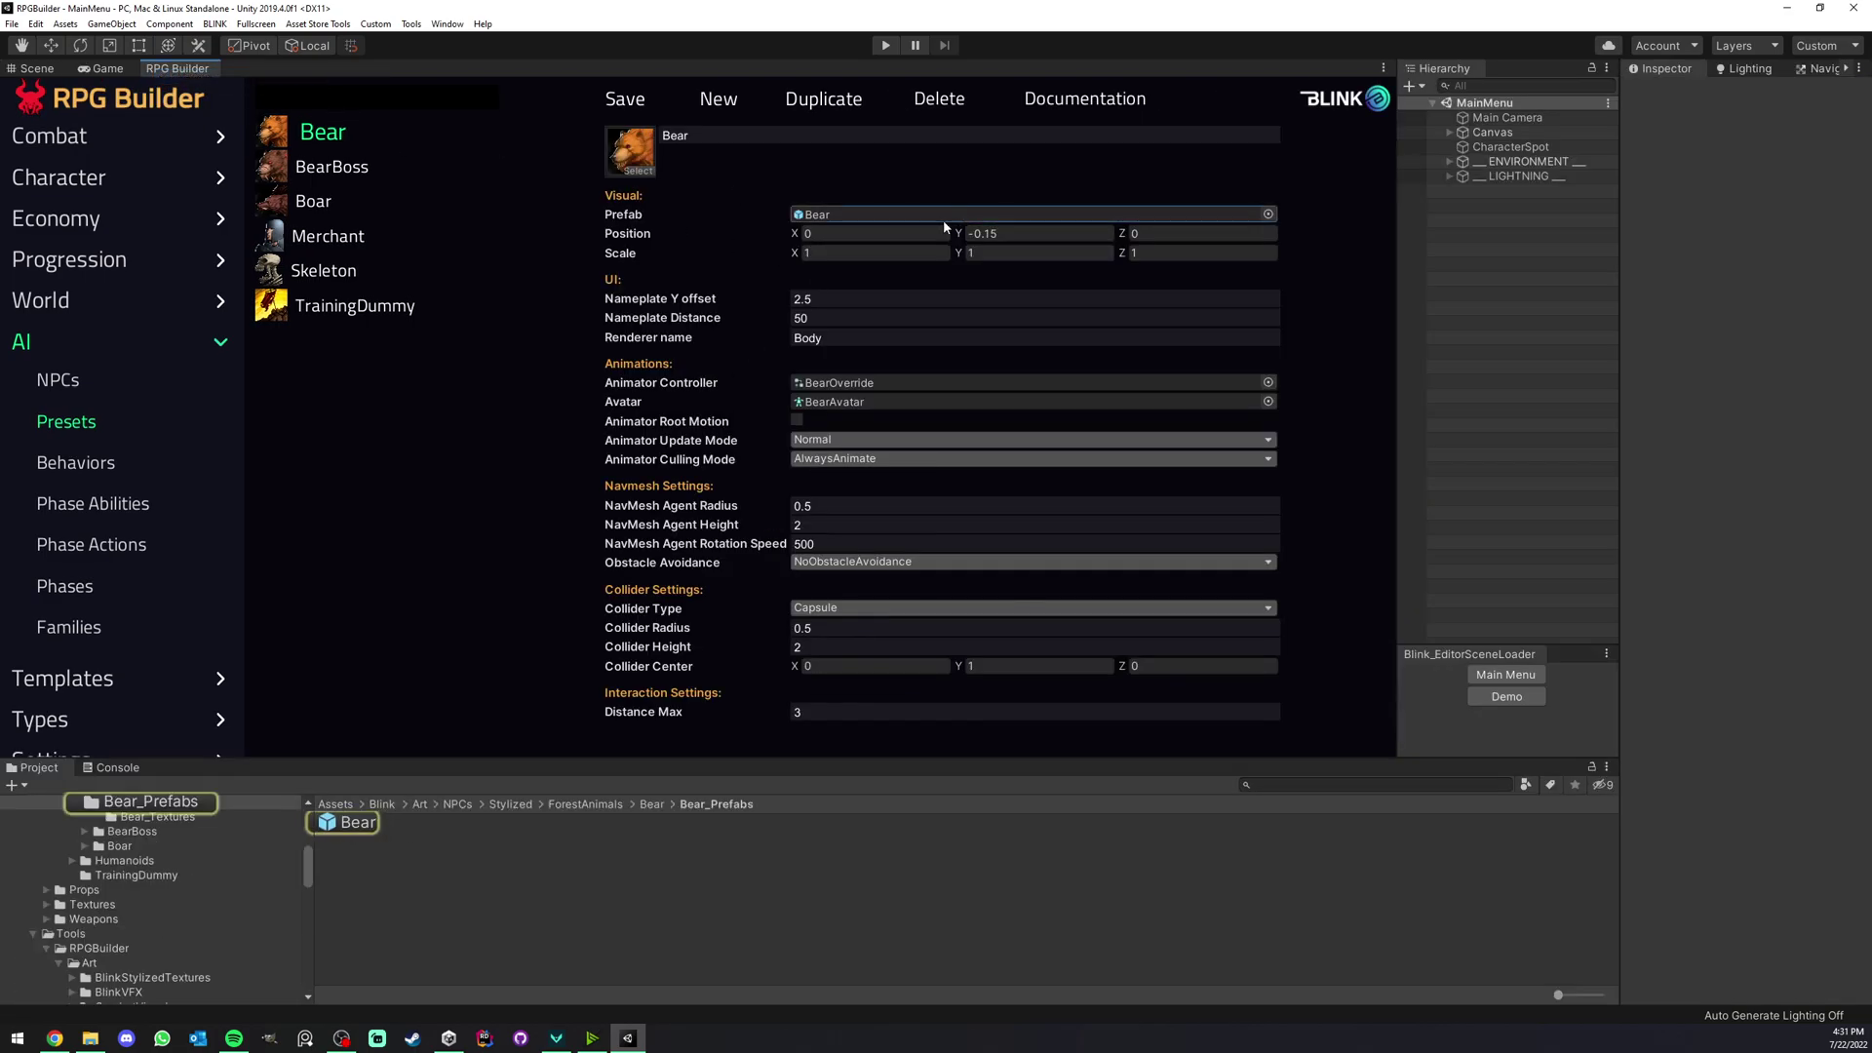
pyautogui.click(382, 822)
pyautogui.moveTo(1673, 855); pyautogui.dragTo(1377, 560)
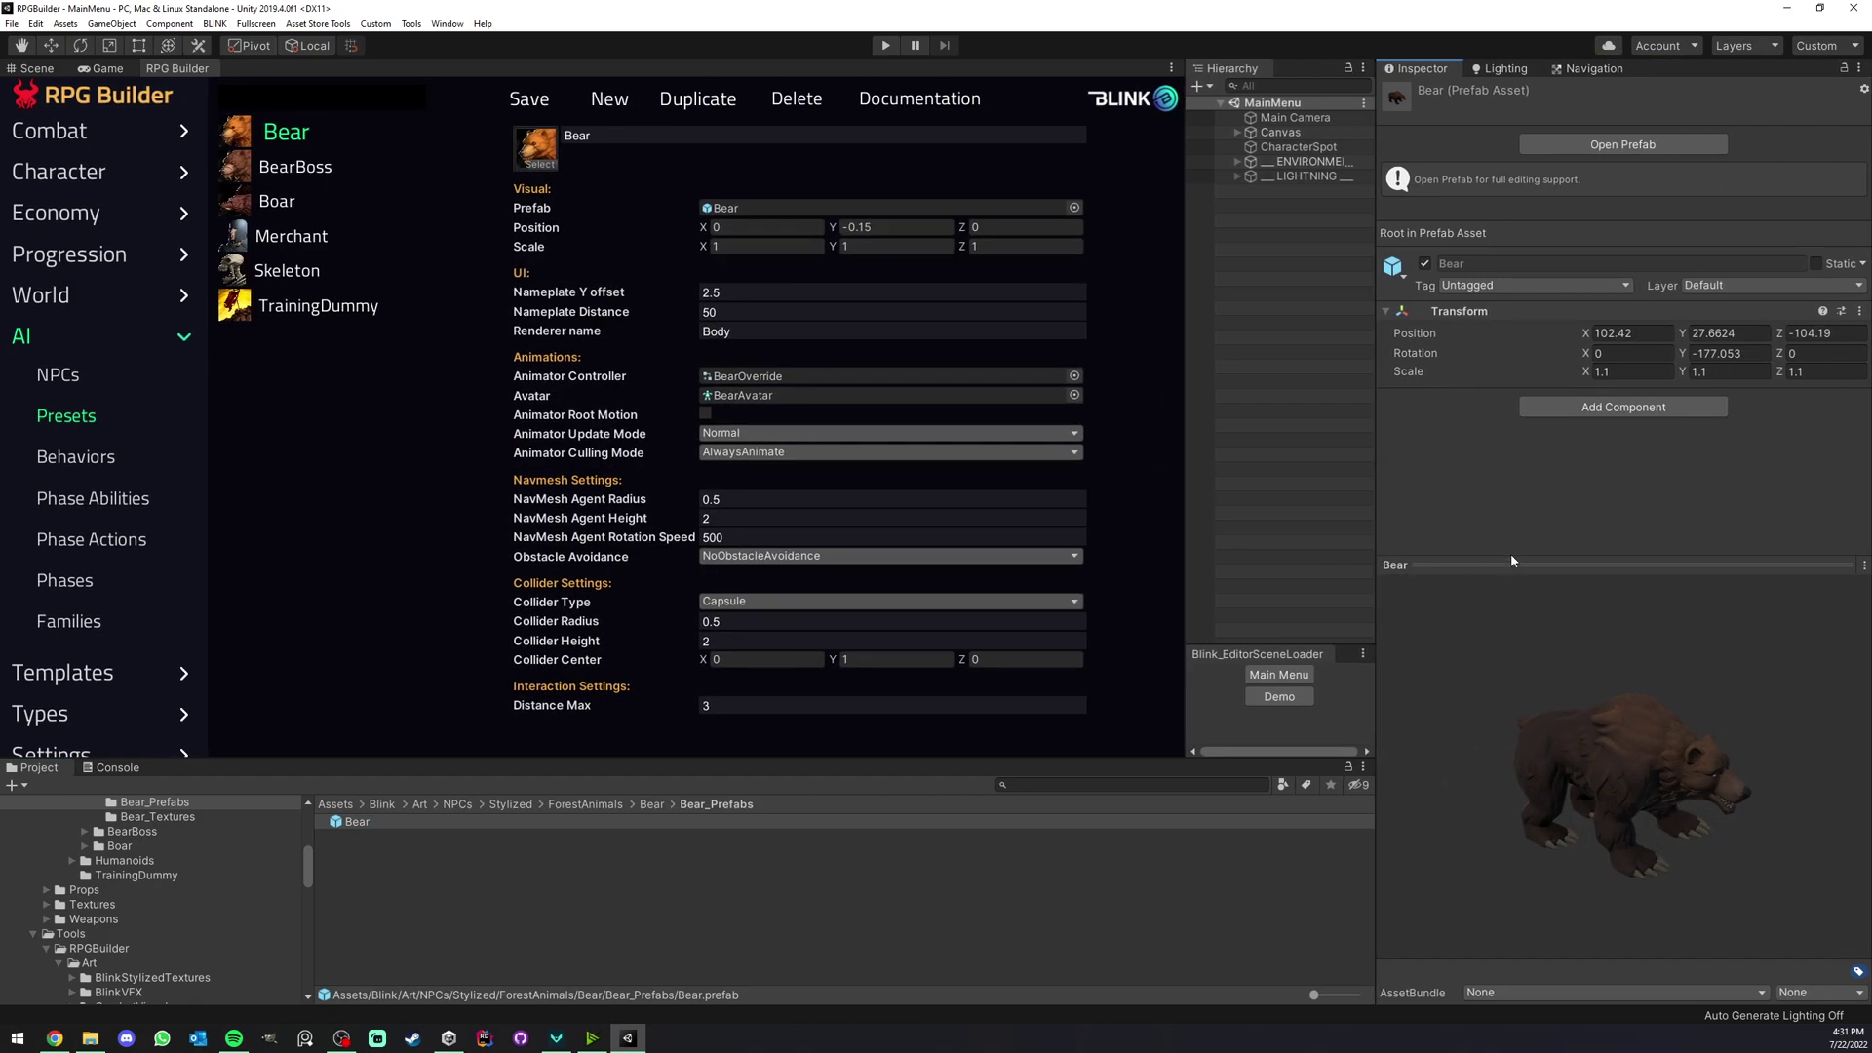
pyautogui.moveTo(1509, 565)
pyautogui.mouseDown()
pyautogui.moveTo(1511, 696)
pyautogui.moveTo(1489, 556)
pyautogui.mouseUp()
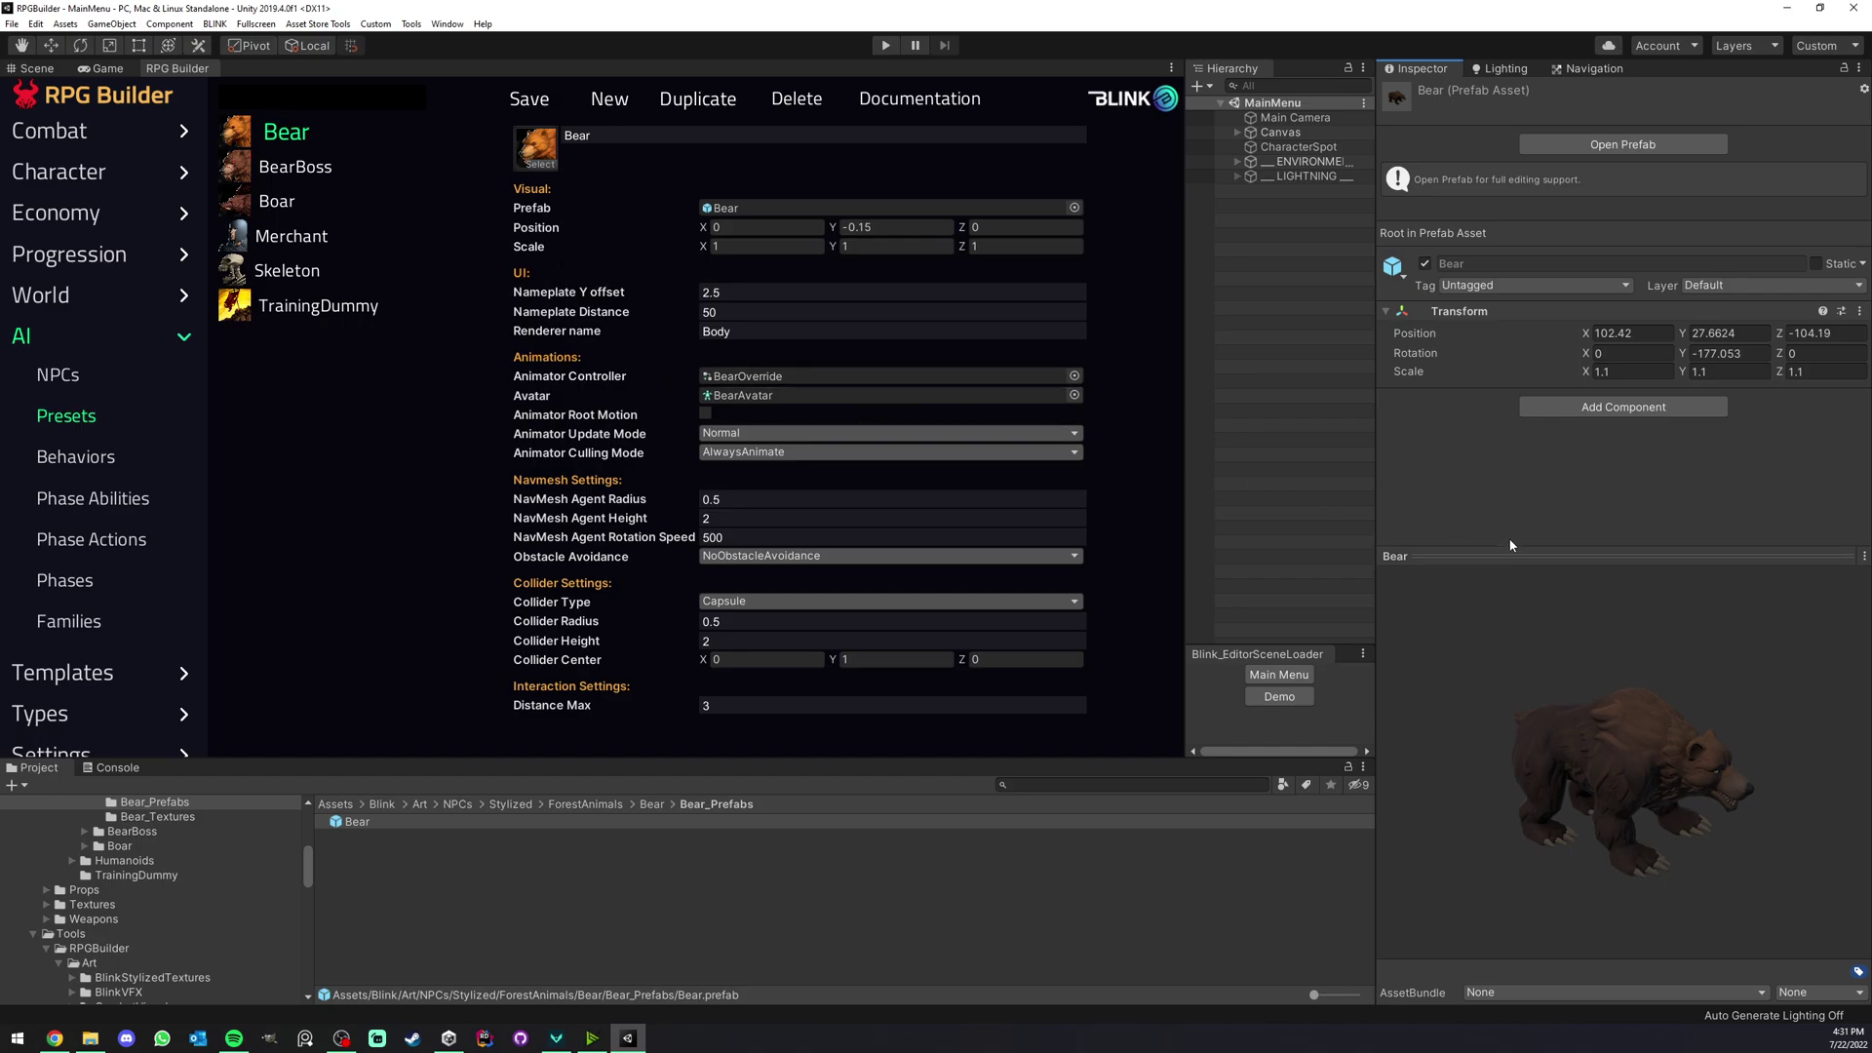
pyautogui.moveTo(1677, 723); pyautogui.dragTo(1604, 653)
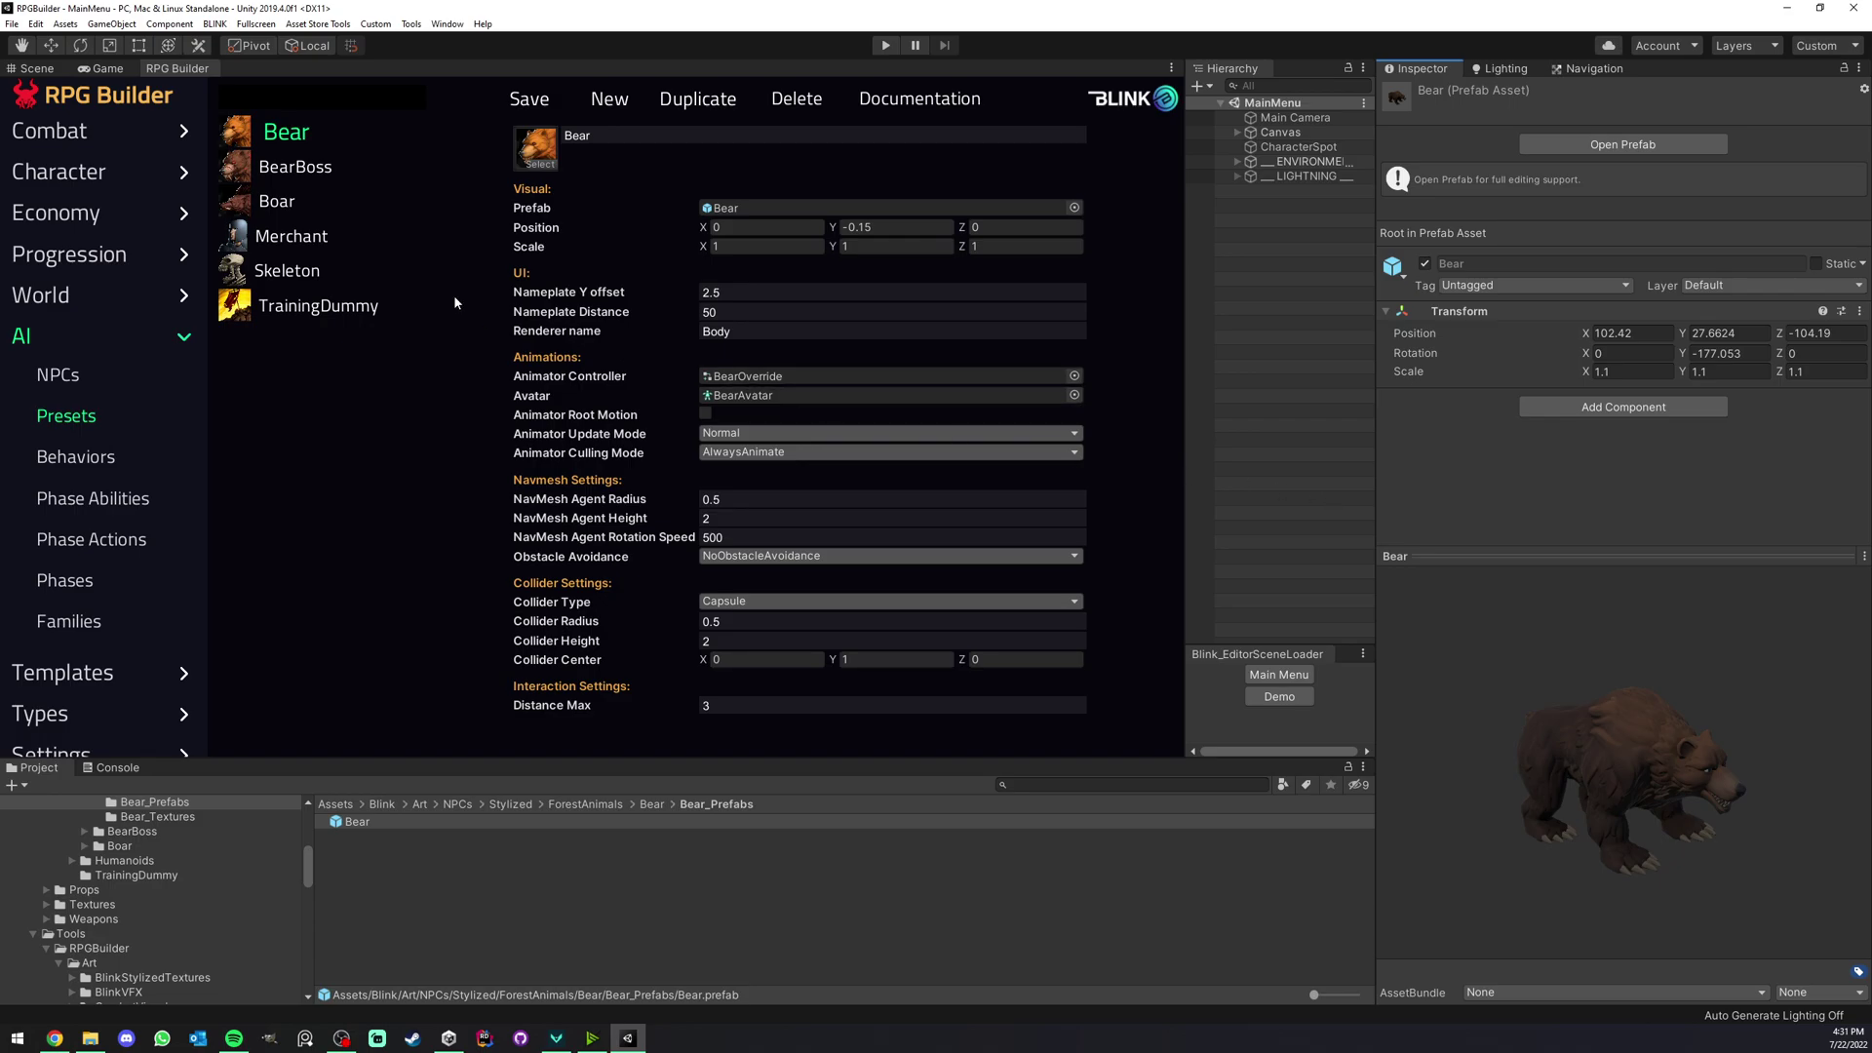
pyautogui.click(277, 200)
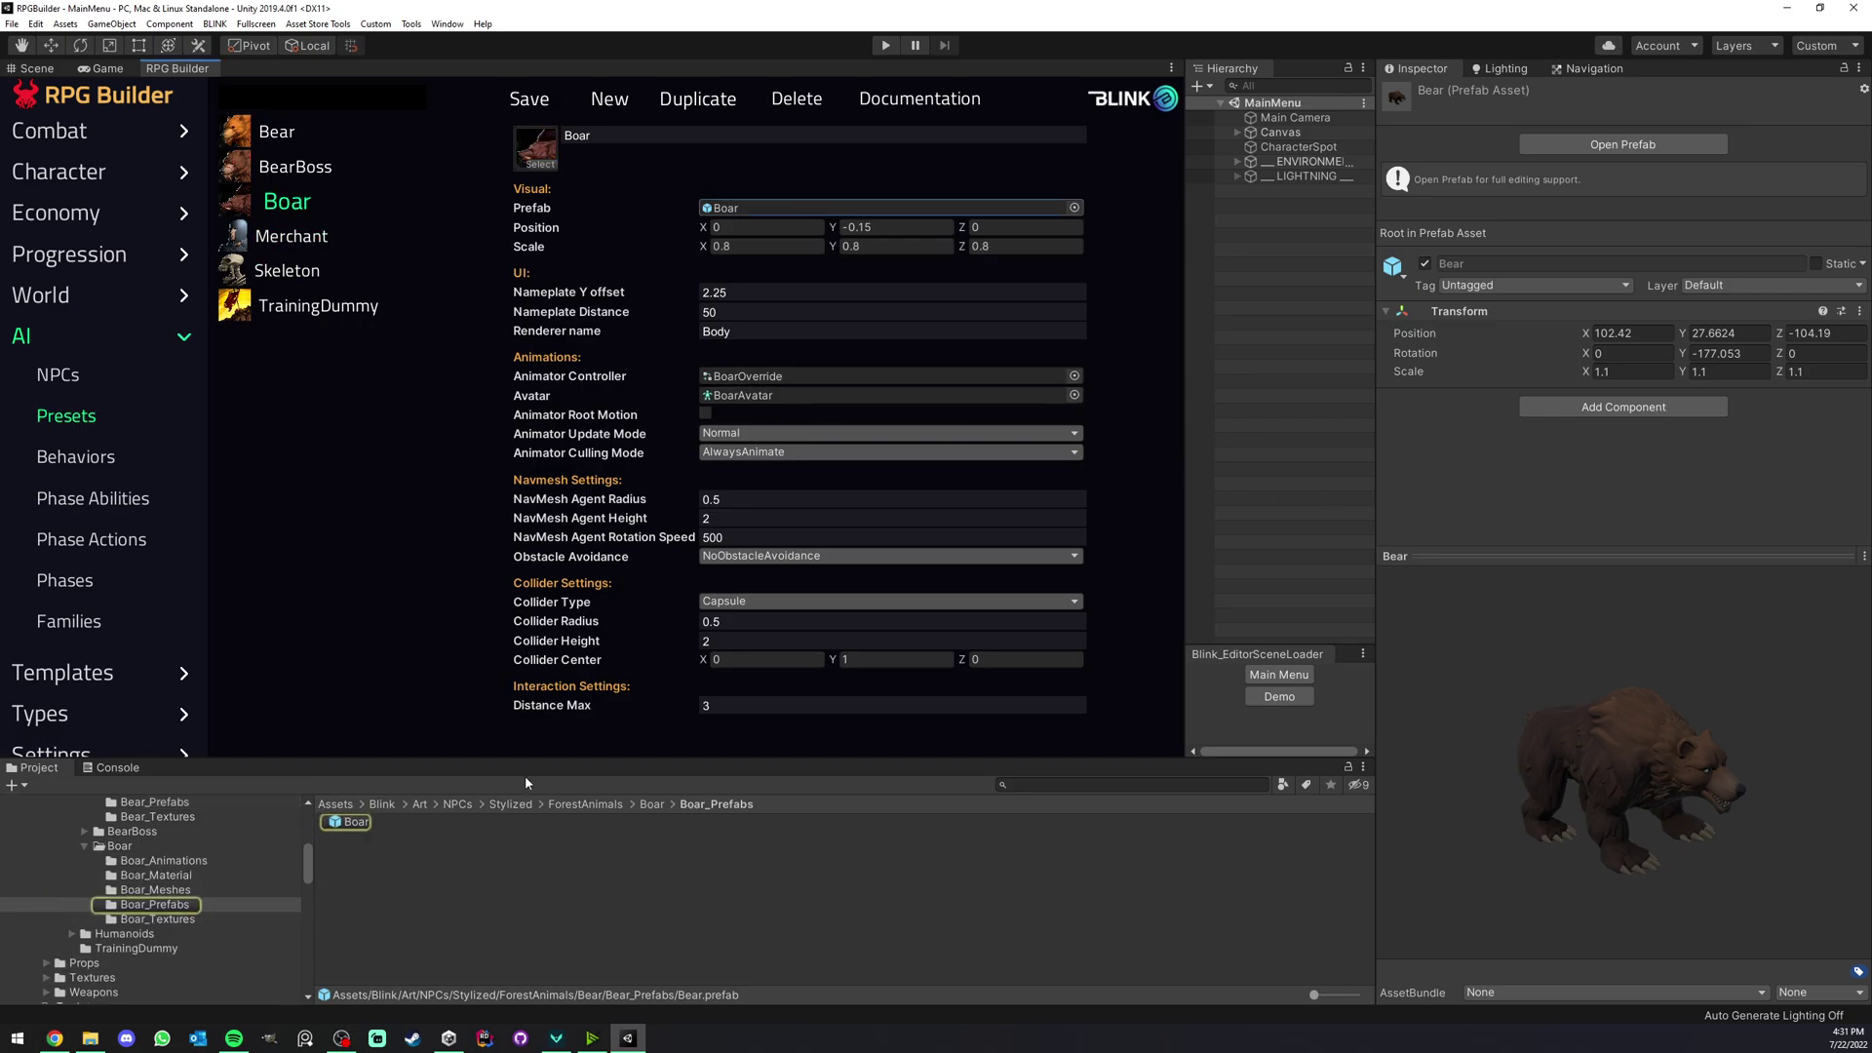
pyautogui.click(287, 271)
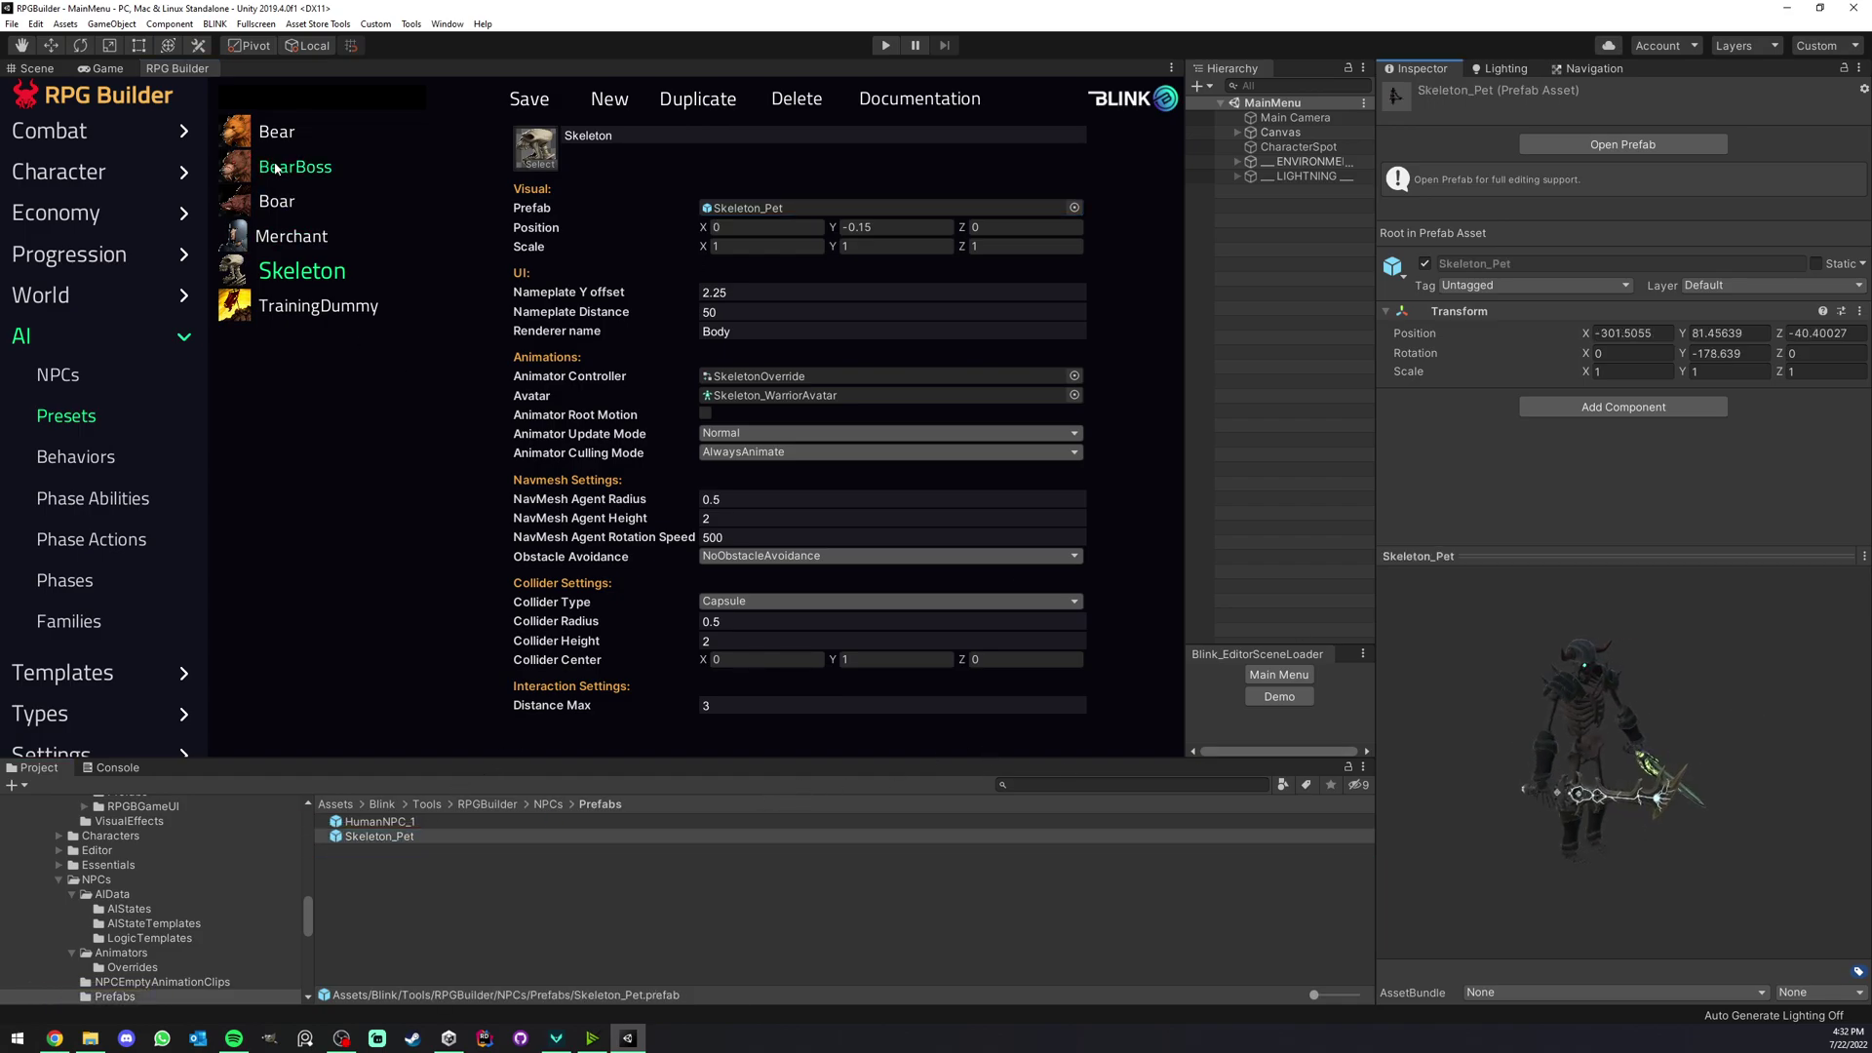
pyautogui.click(281, 168)
pyautogui.moveTo(1378, 403); pyautogui.dragTo(1474, 403)
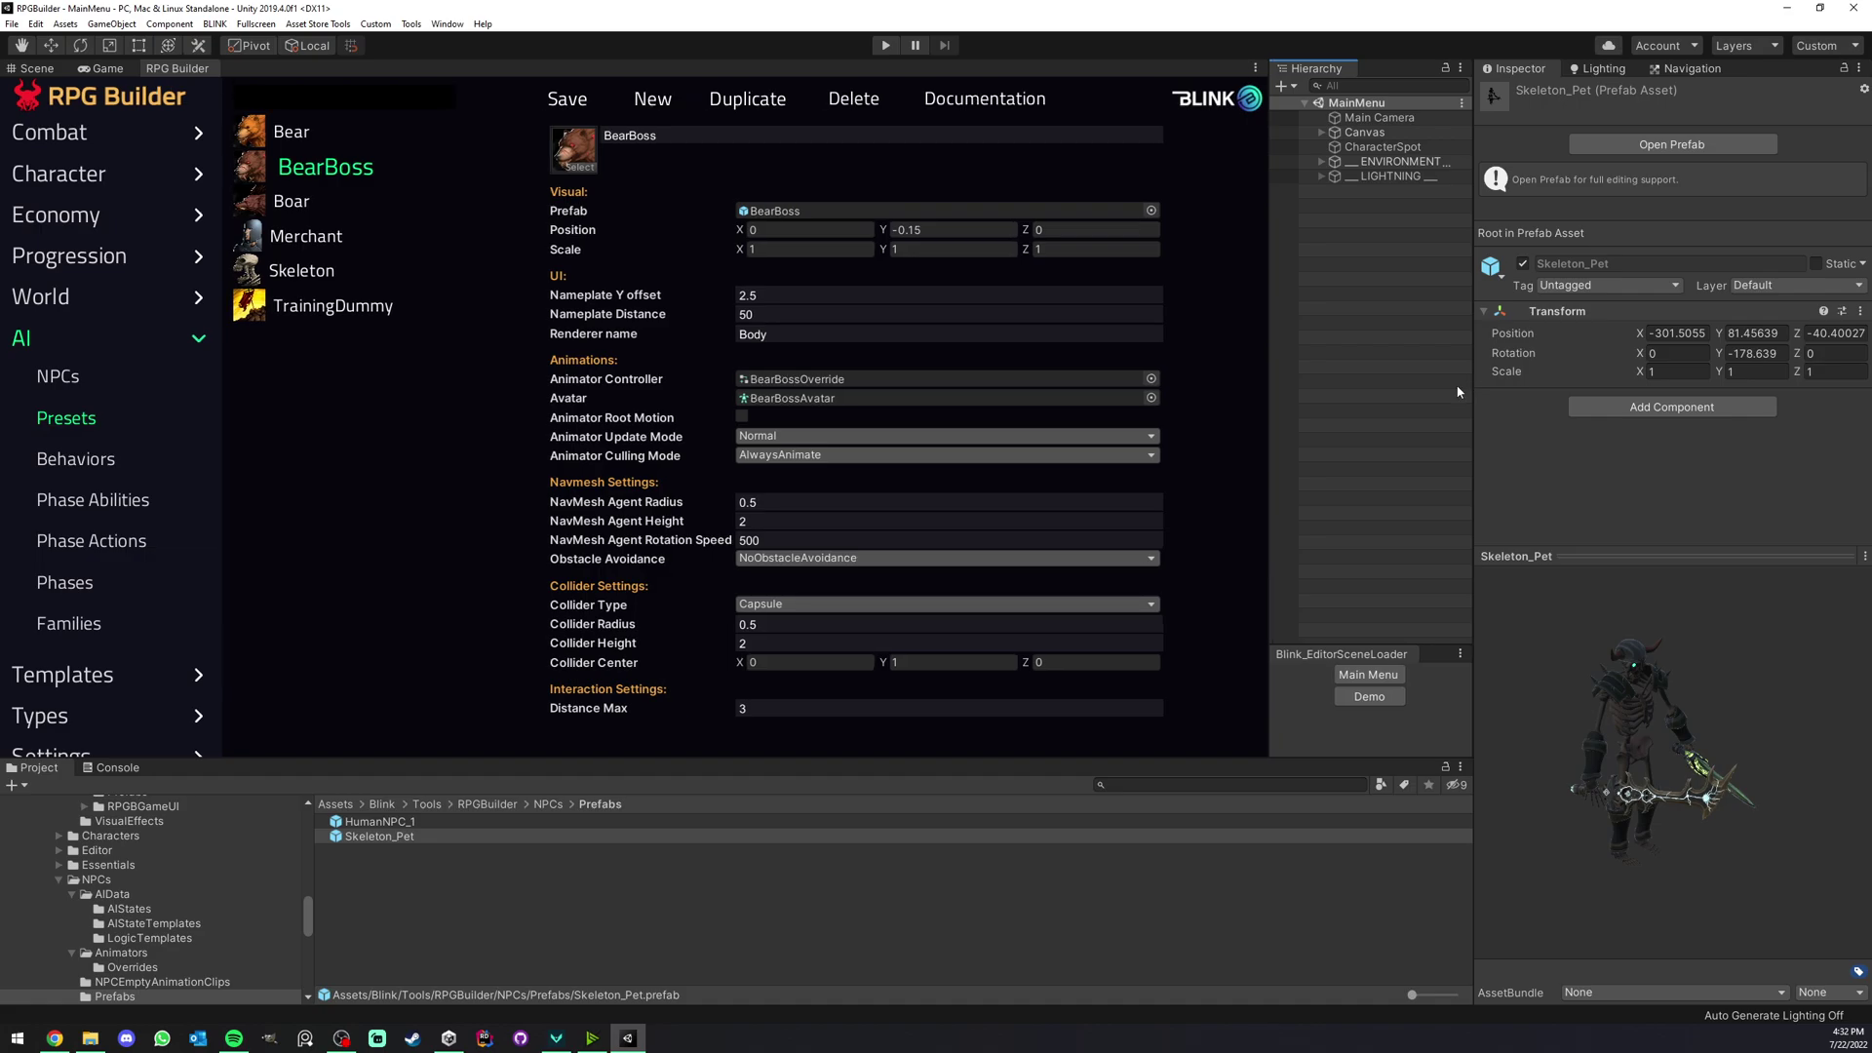
pyautogui.click(300, 131)
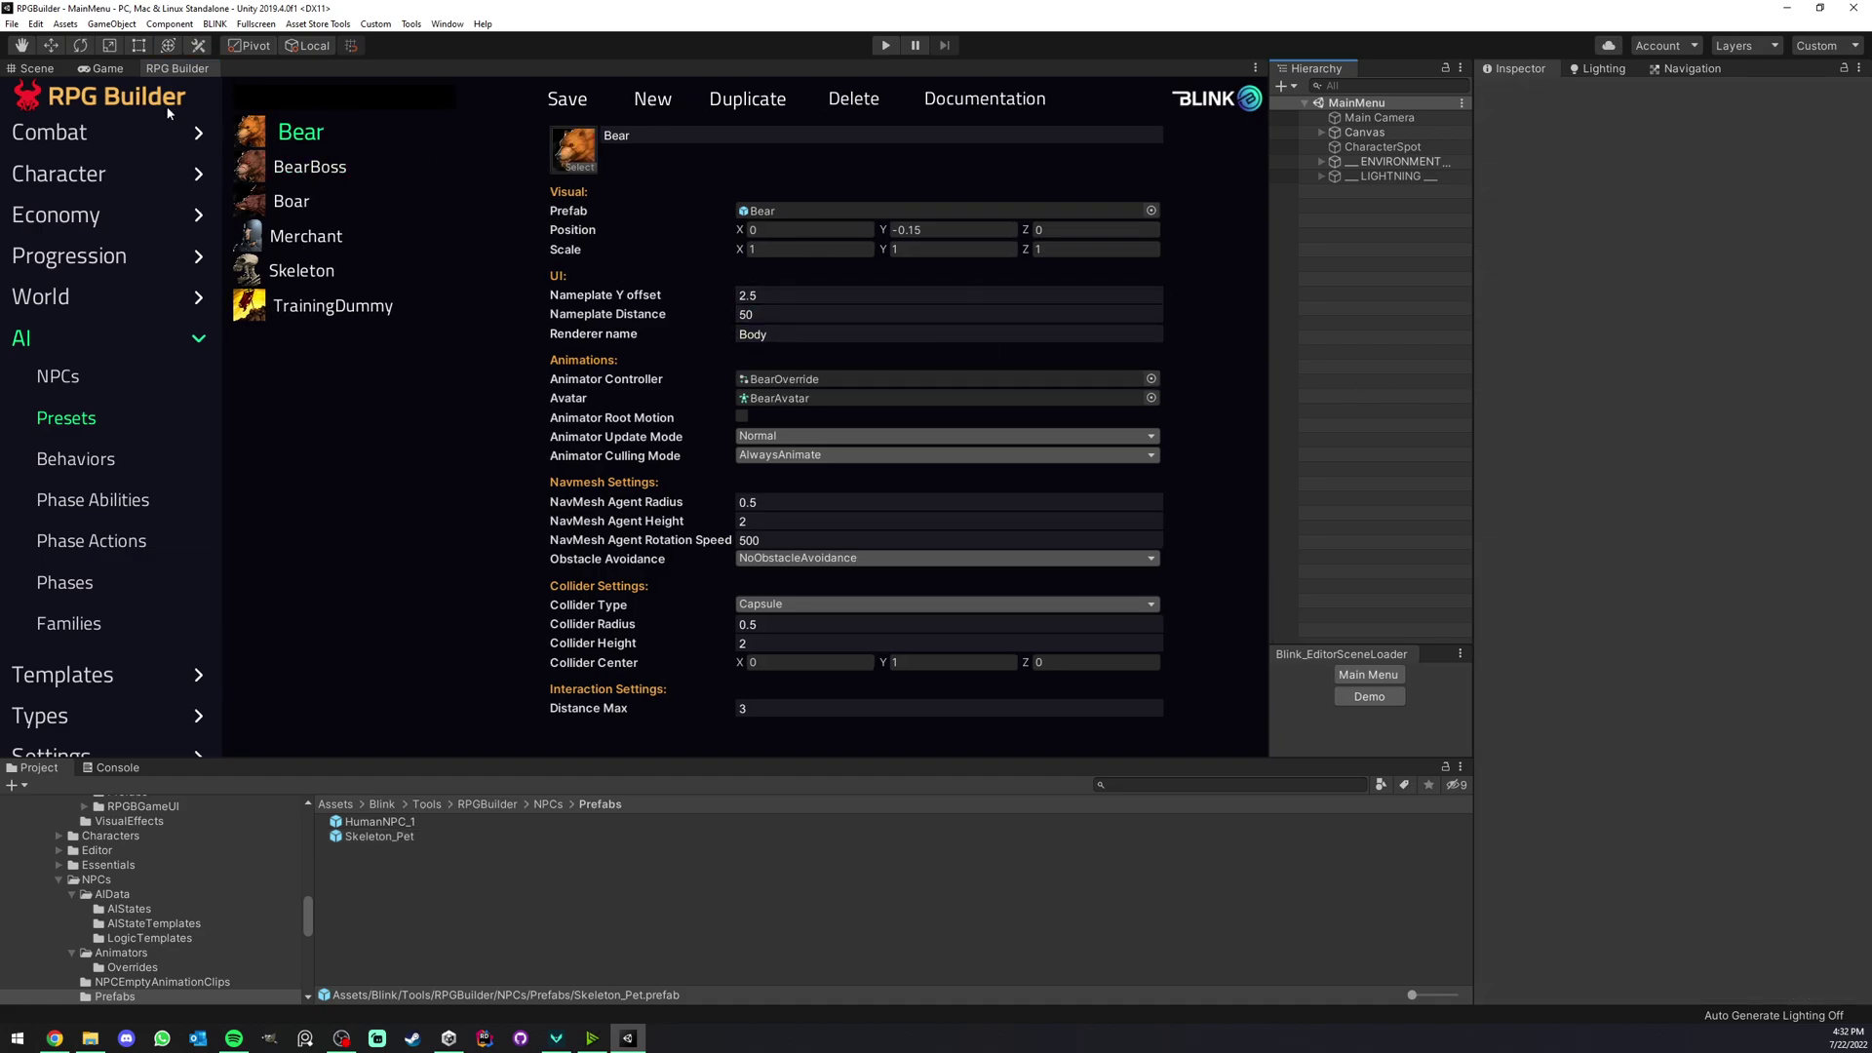
# - Maximize the RPG Builder window and select the Bear's Position Y (-0.15) and Scale X fields
pyautogui.rightClick(182, 70)
pyautogui.click(224, 78)
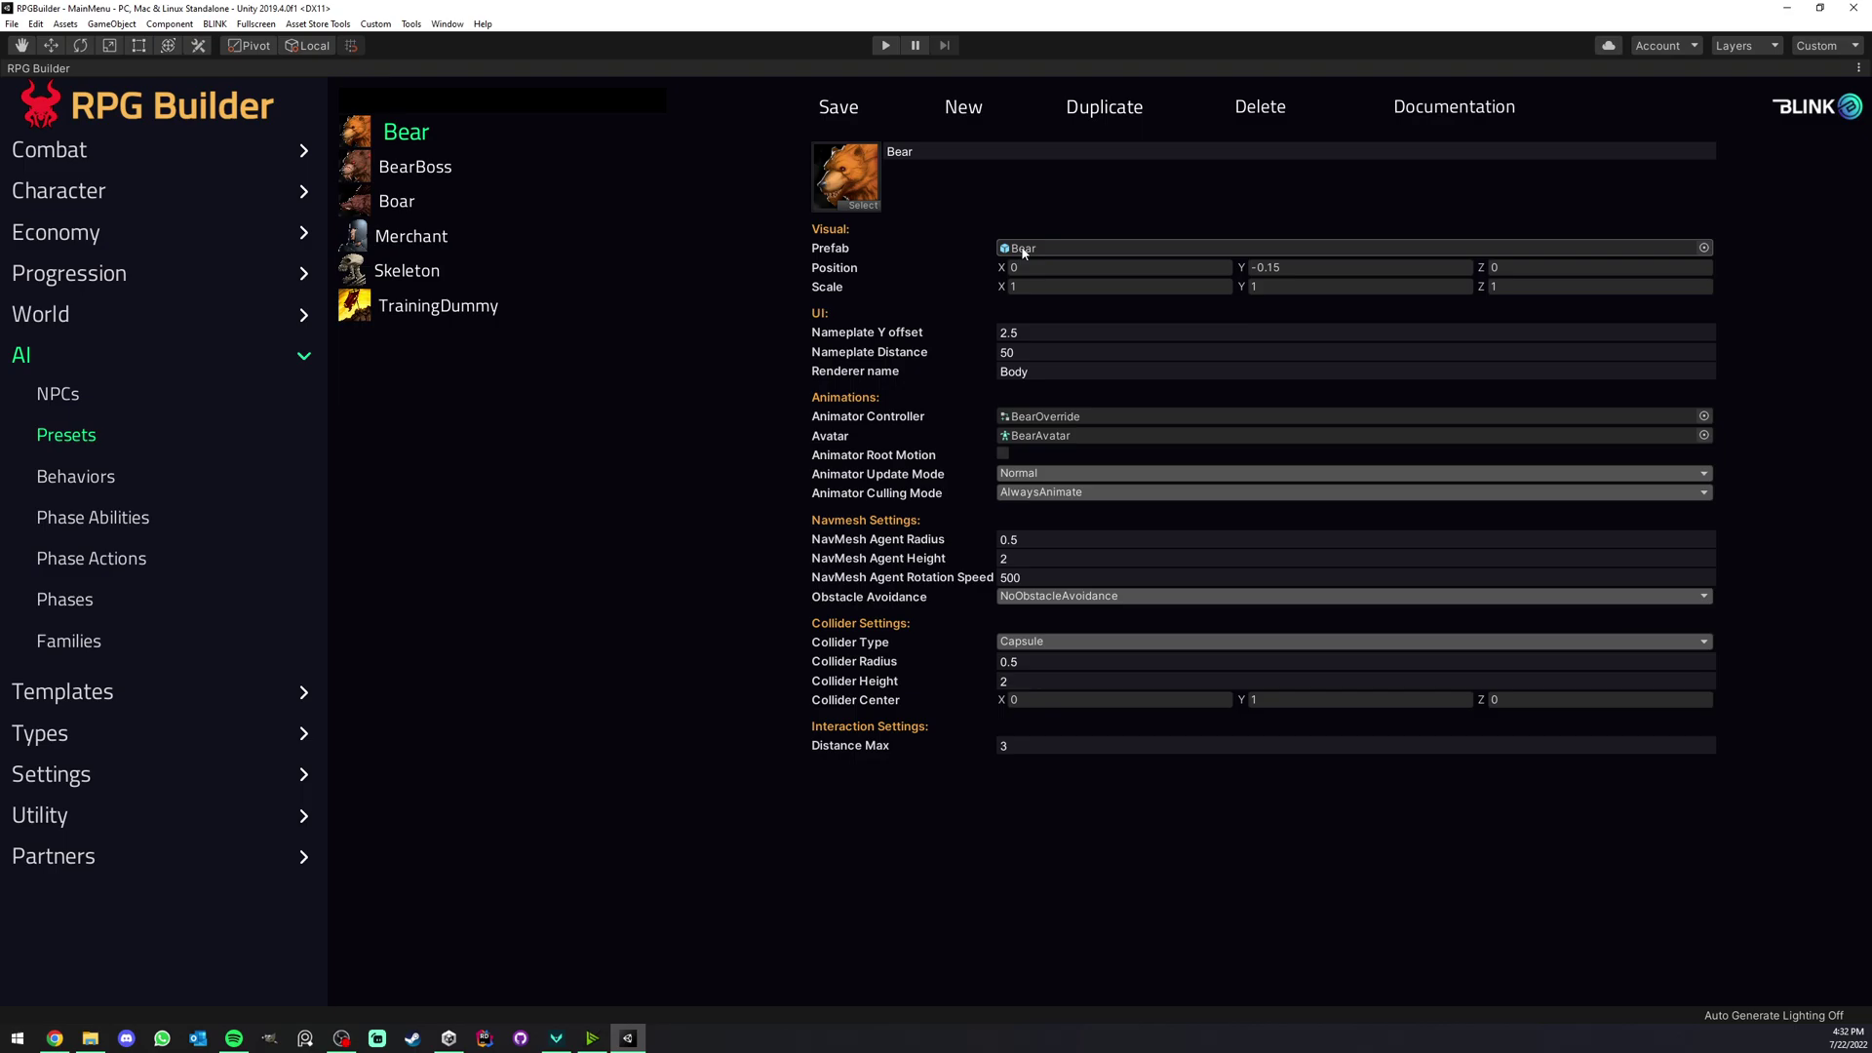
pyautogui.click(1305, 270)
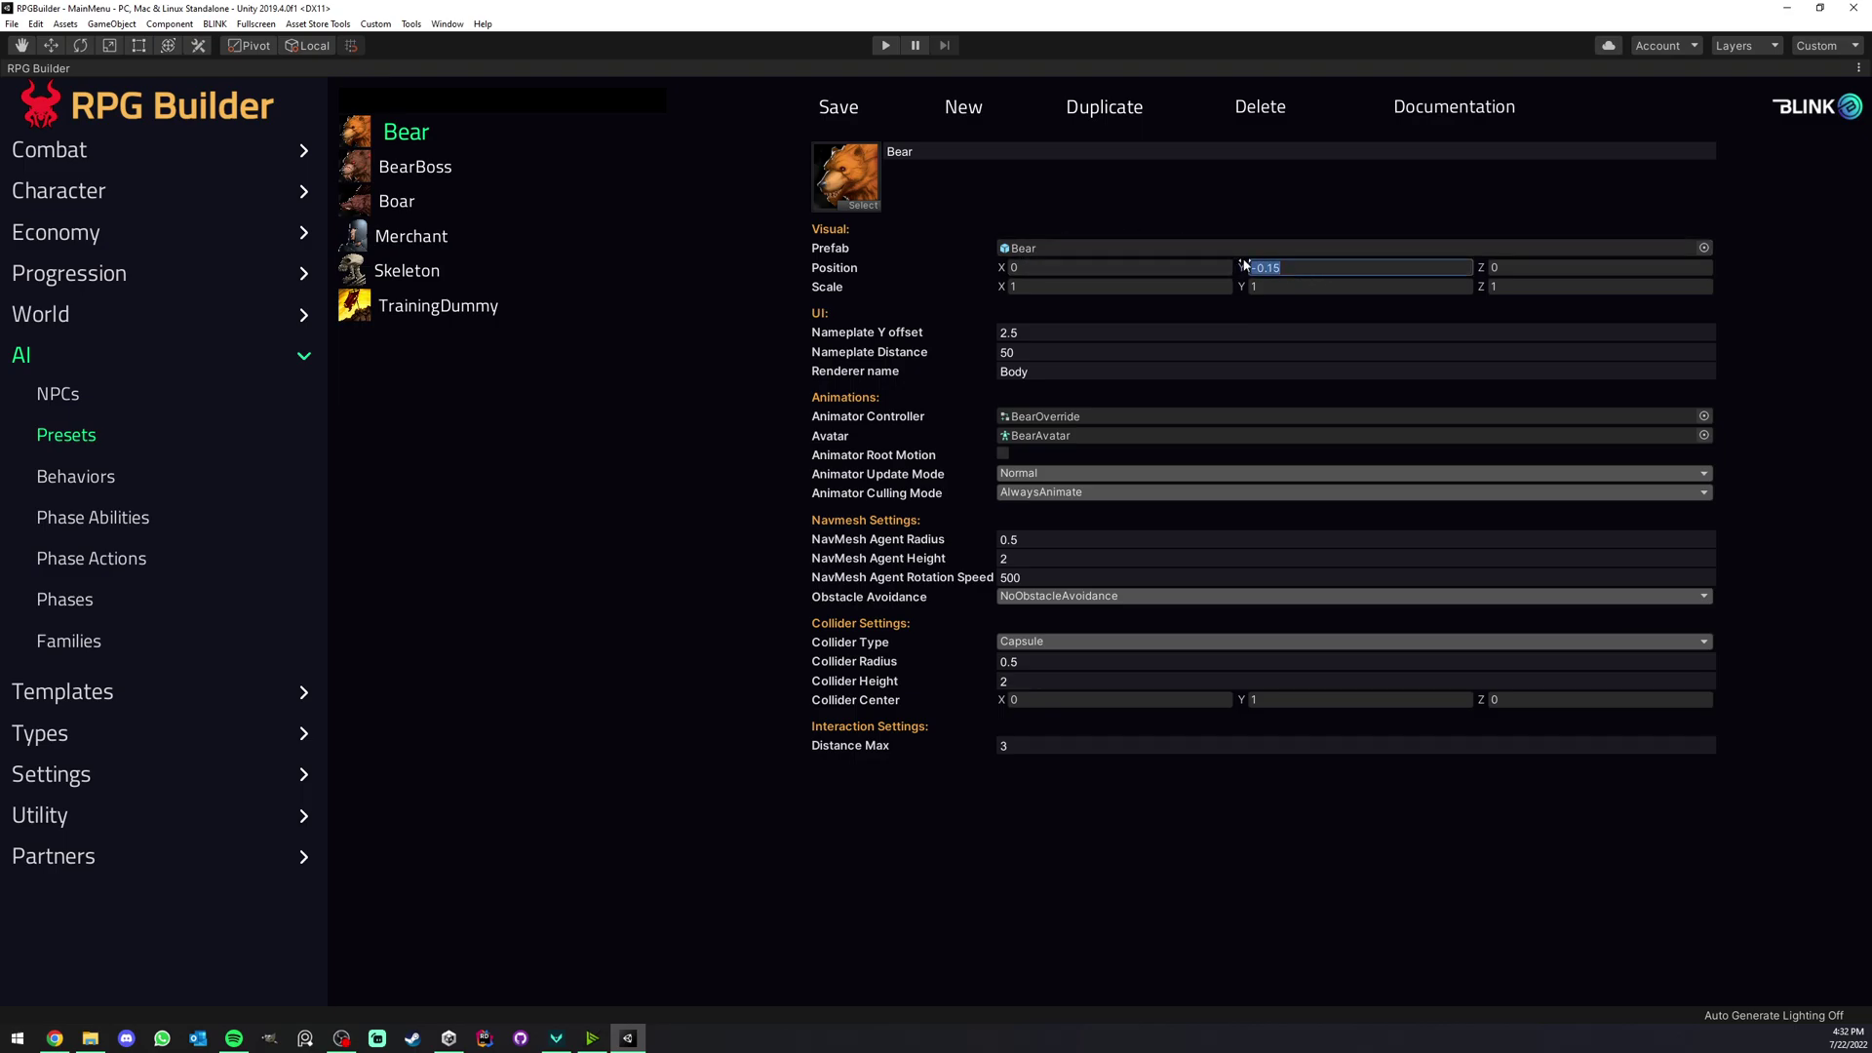
pyautogui.click(1305, 269)
pyautogui.click(1081, 289)
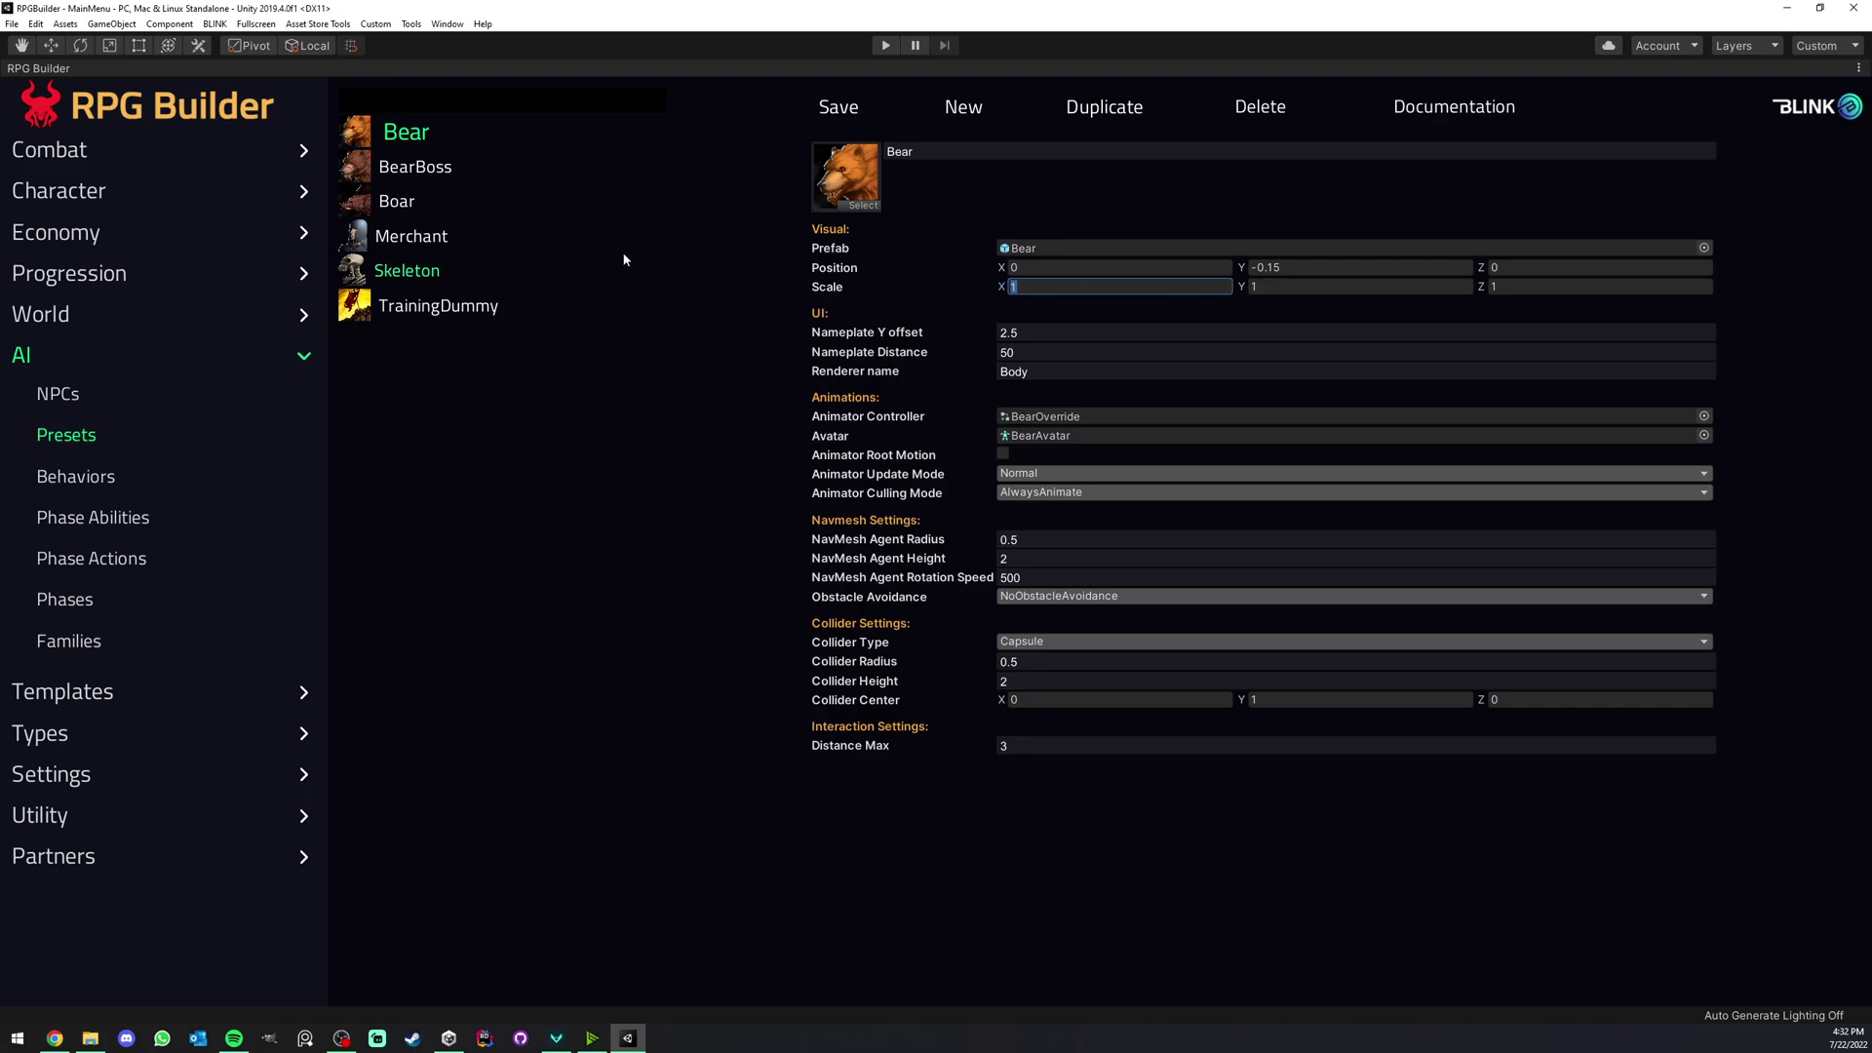
# - Briefly load the BearBoss and Boar presets, then return to the Bear preset
pyautogui.click(416, 167)
pyautogui.click(393, 200)
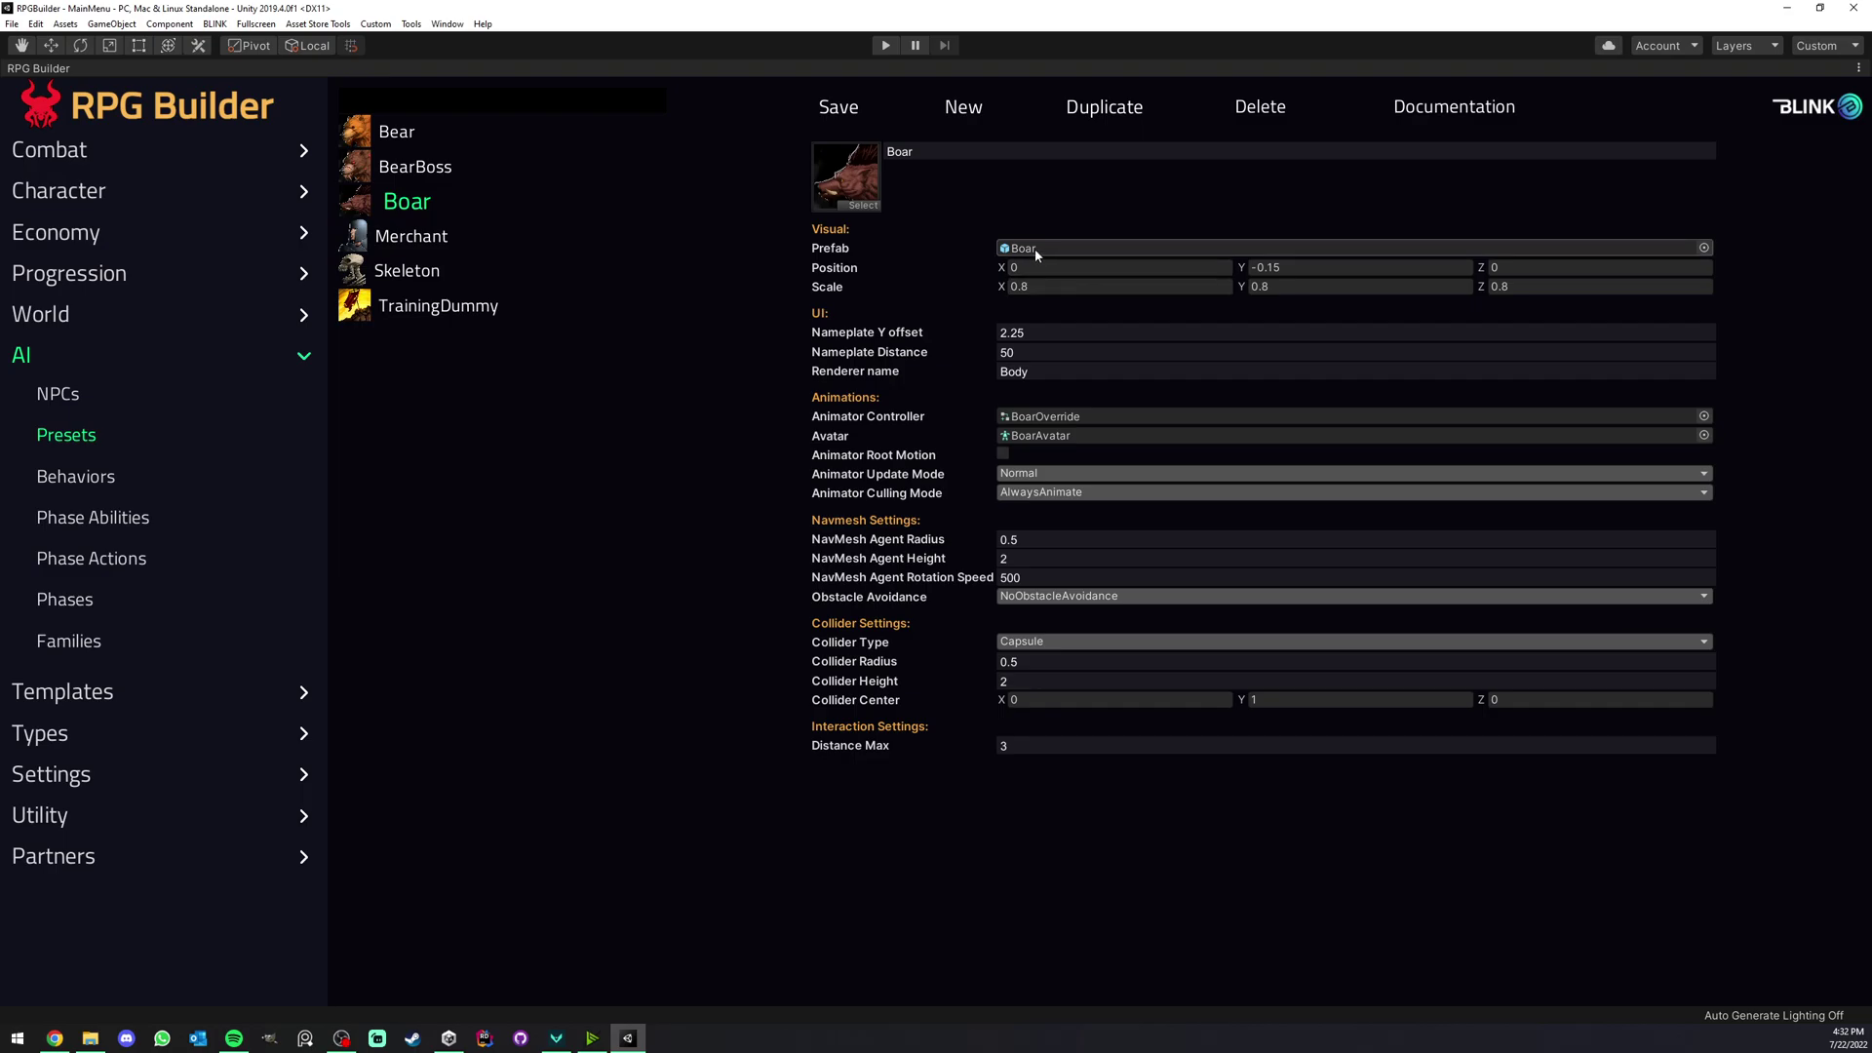
pyautogui.click(1048, 288)
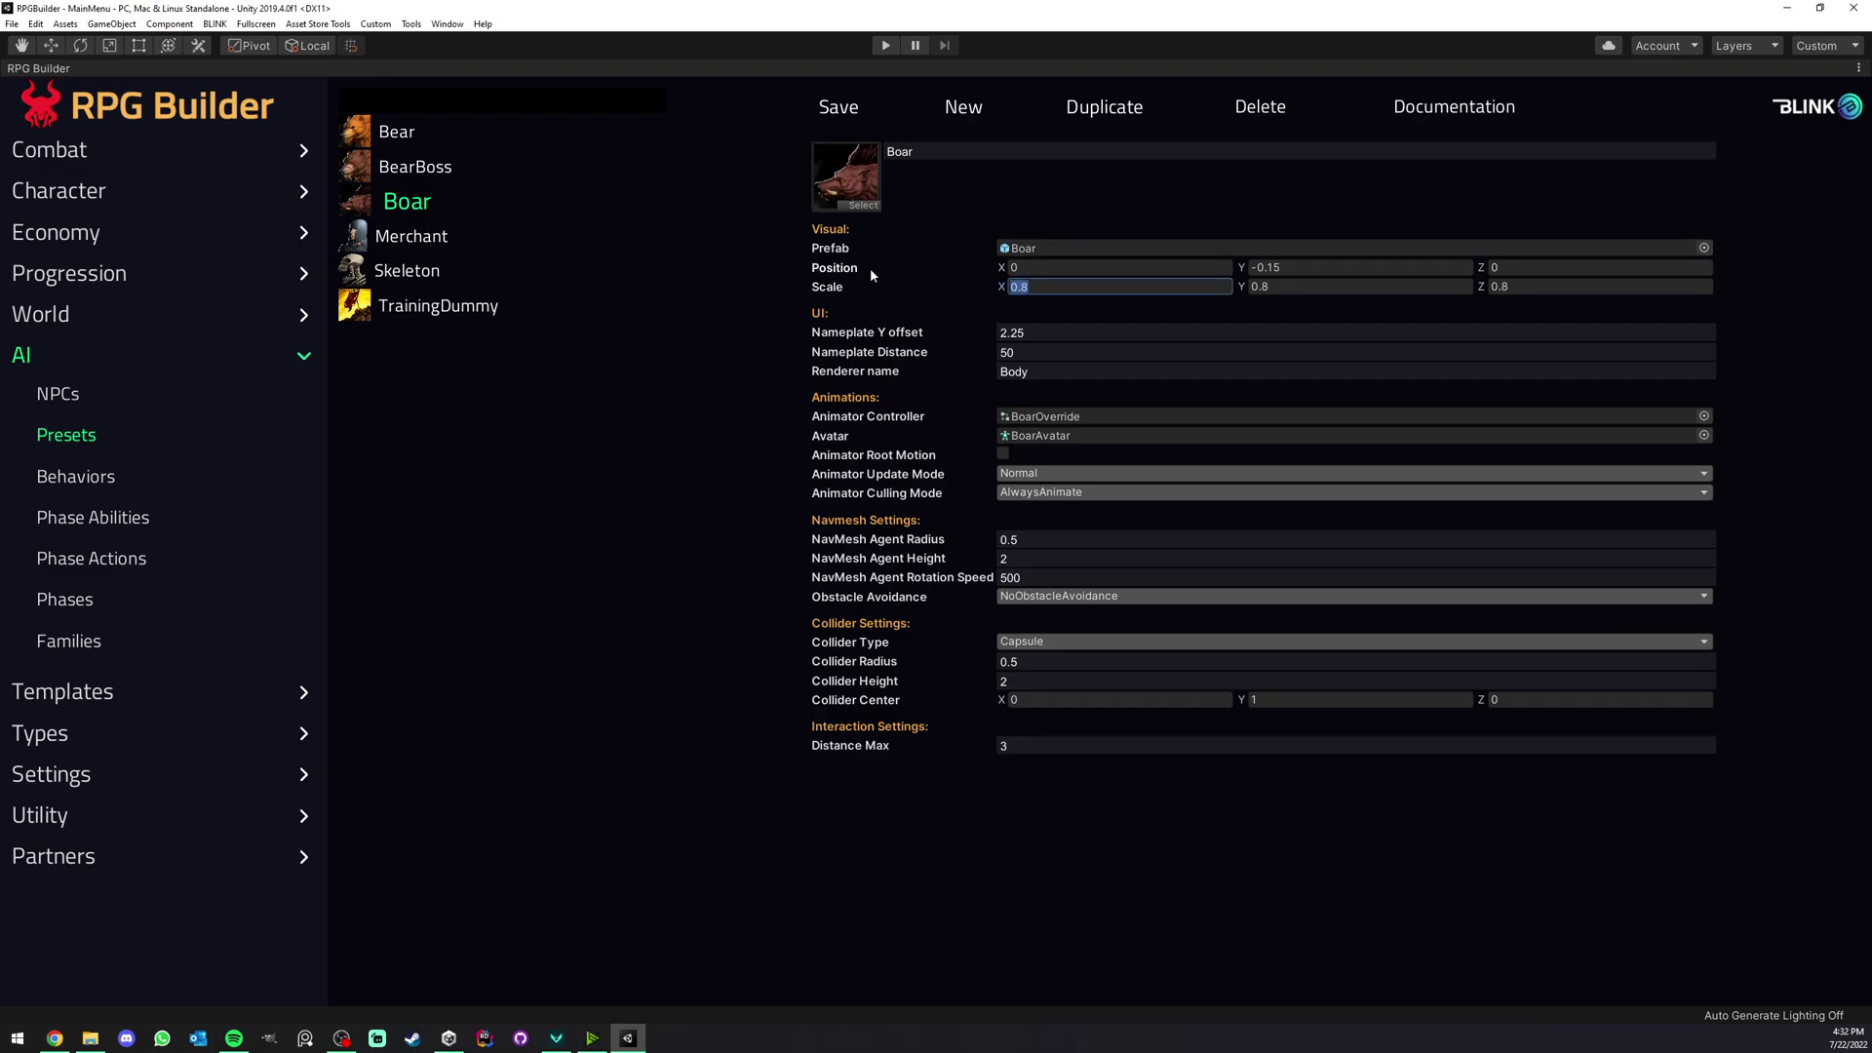
pyautogui.click(388, 131)
# - Enter the Bear's scale values, ending with X and Y at 1 and Z at 2
pyautogui.click(1026, 285)
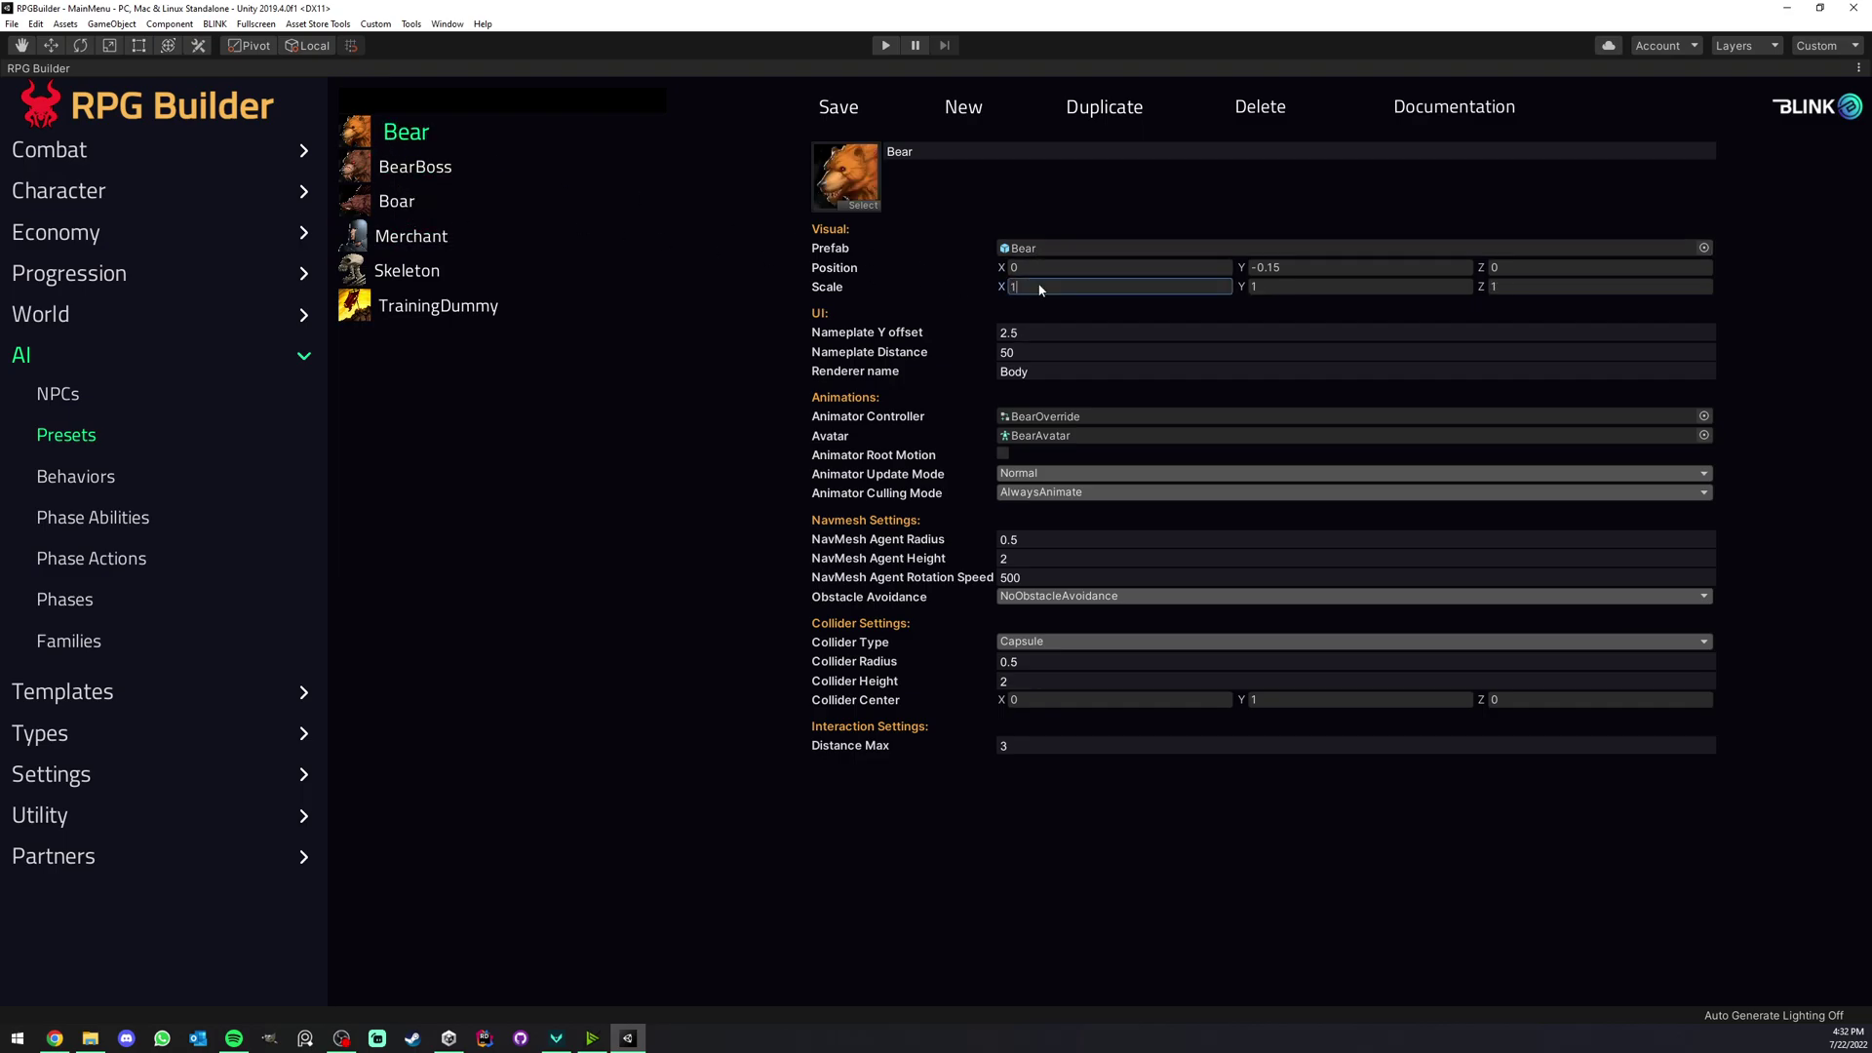
pyautogui.write('2')
pyautogui.press('Tab')
pyautogui.write('2')
pyautogui.press('Tab')
pyautogui.write('2')
pyautogui.hotkey('shift', 'Tab')
pyautogui.hotkey('shift', 'Tab')
pyautogui.write('1')
pyautogui.press('Tab')
pyautogui.write('1')
pyautogui.press('Tab')
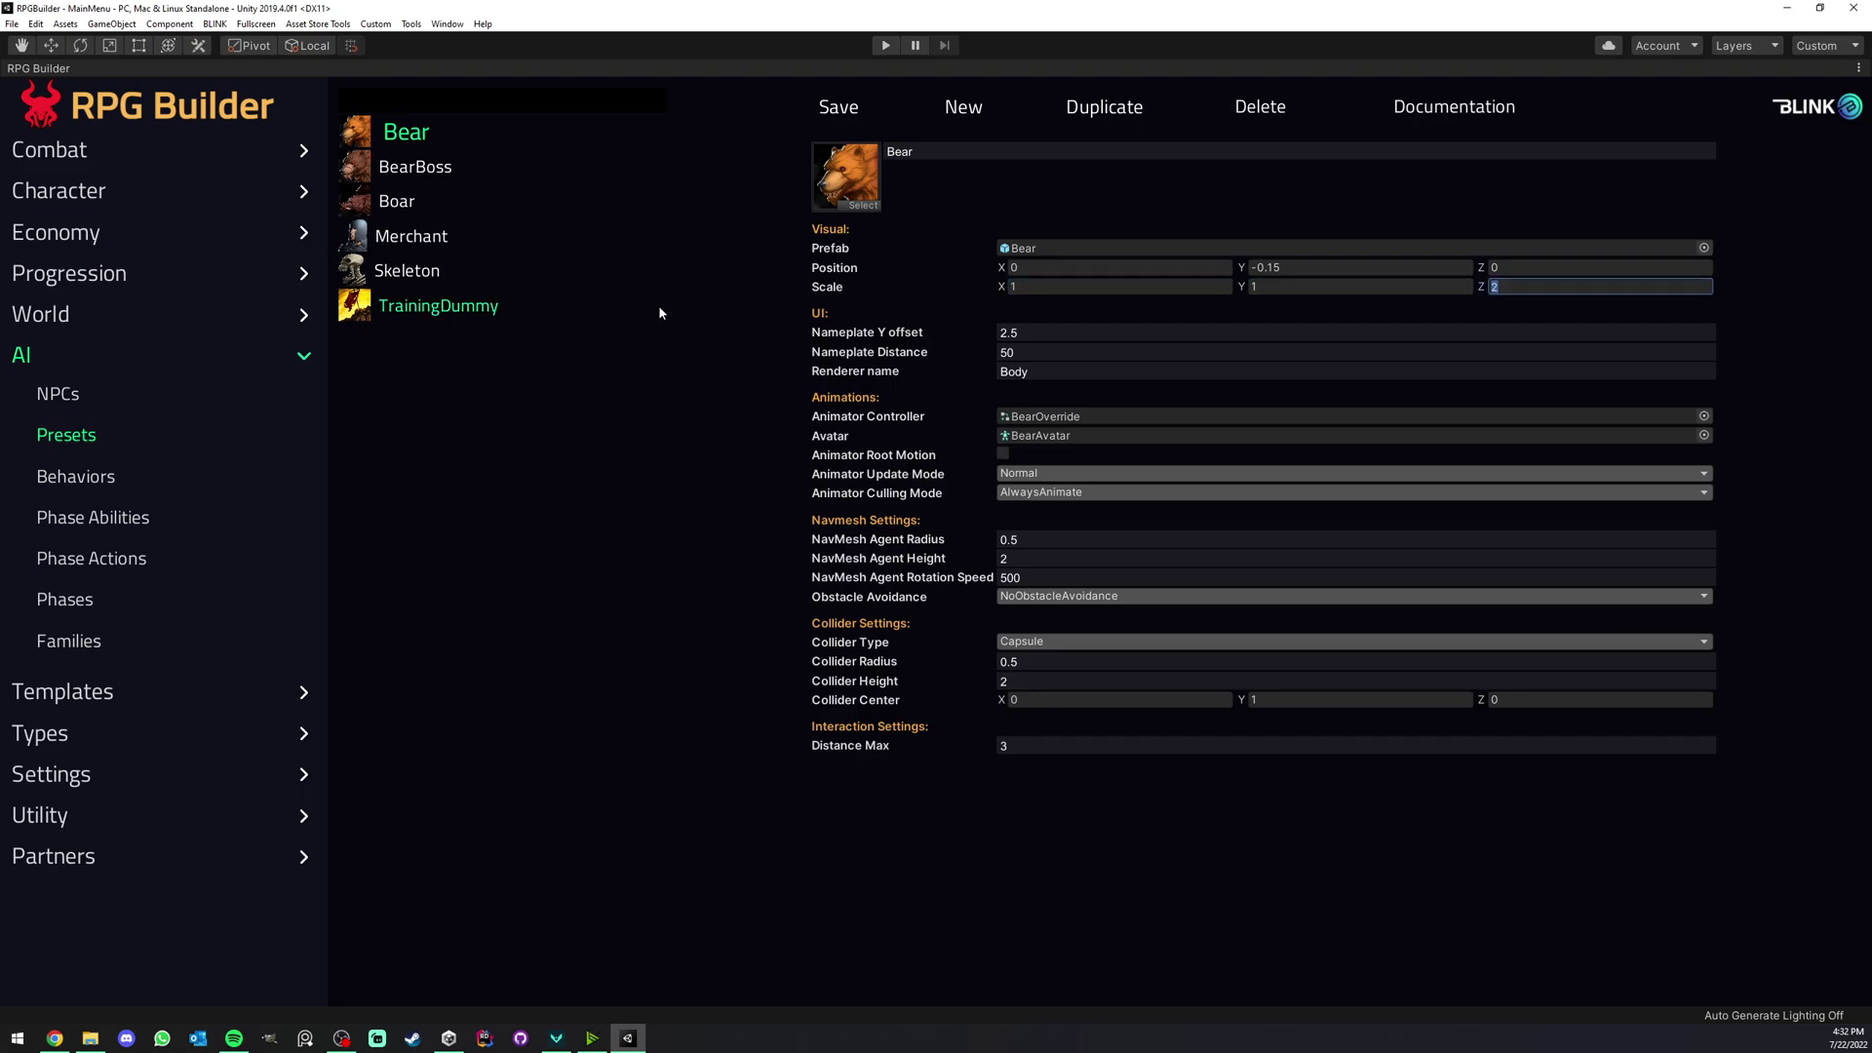
pyautogui.write('2')
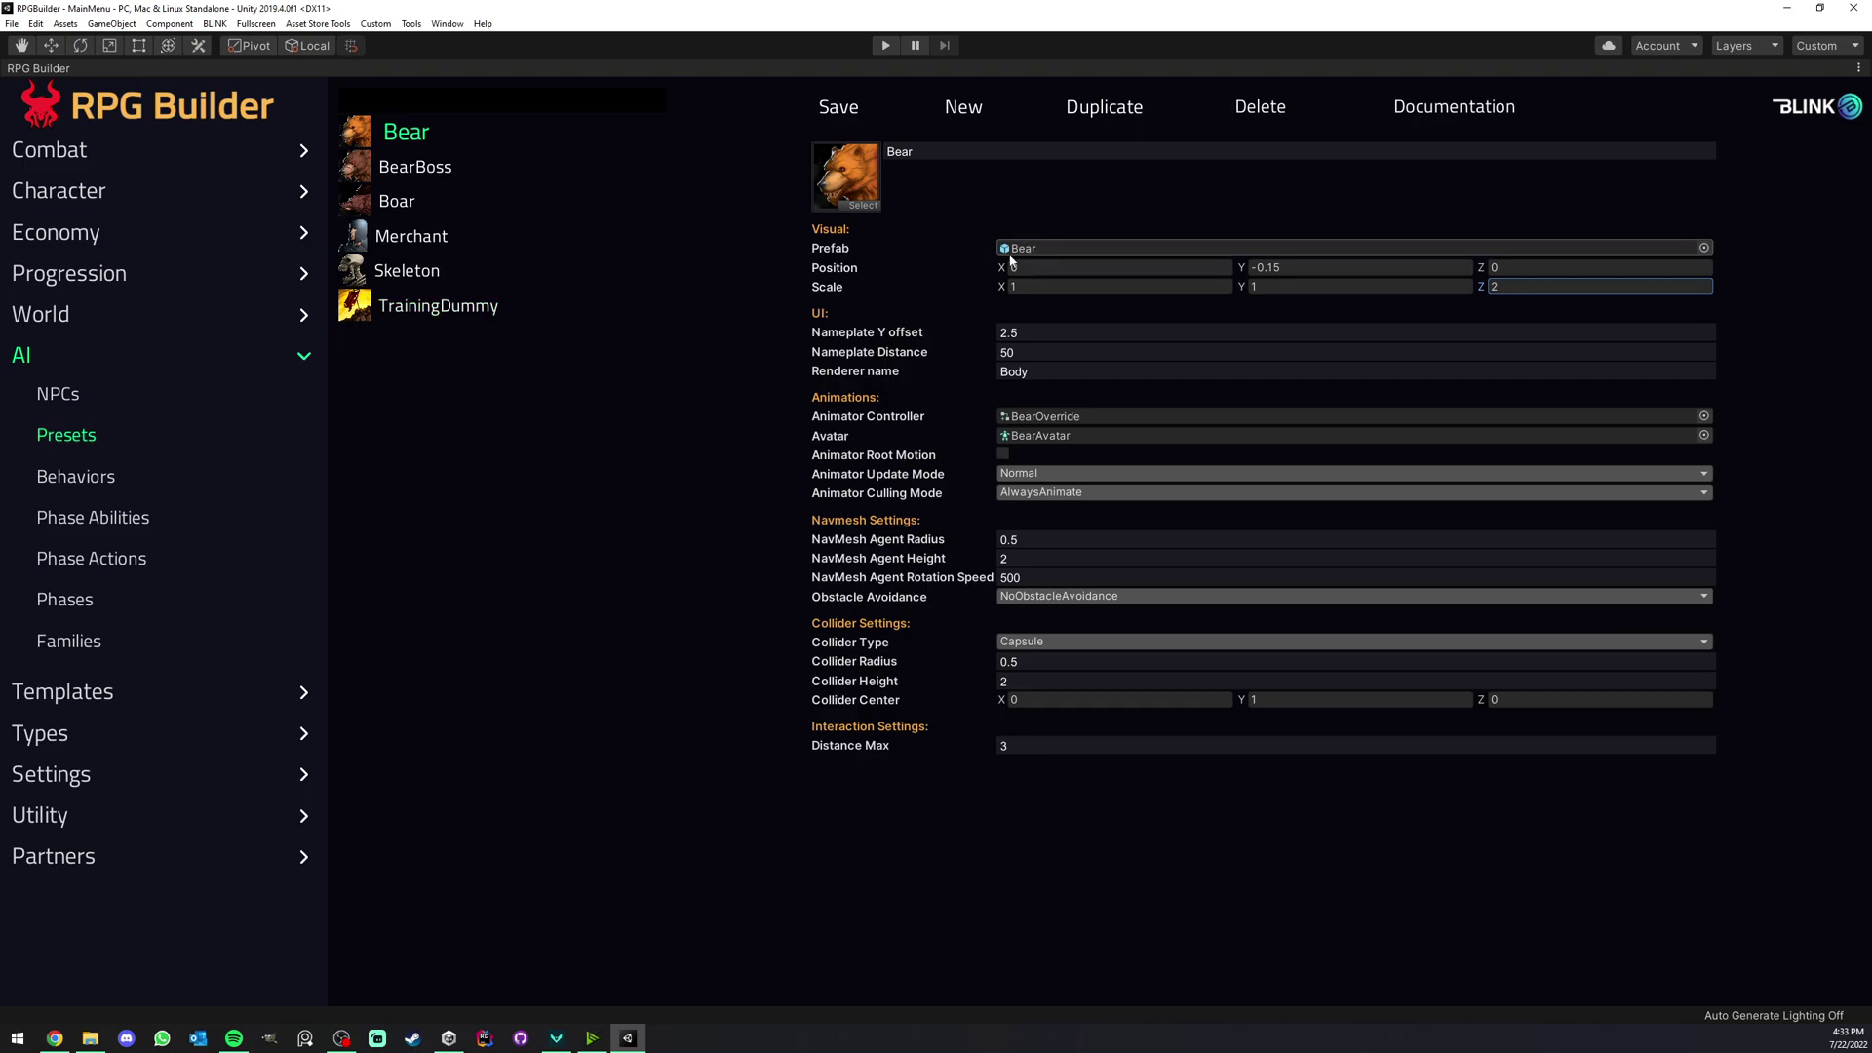
pyautogui.click(1036, 286)
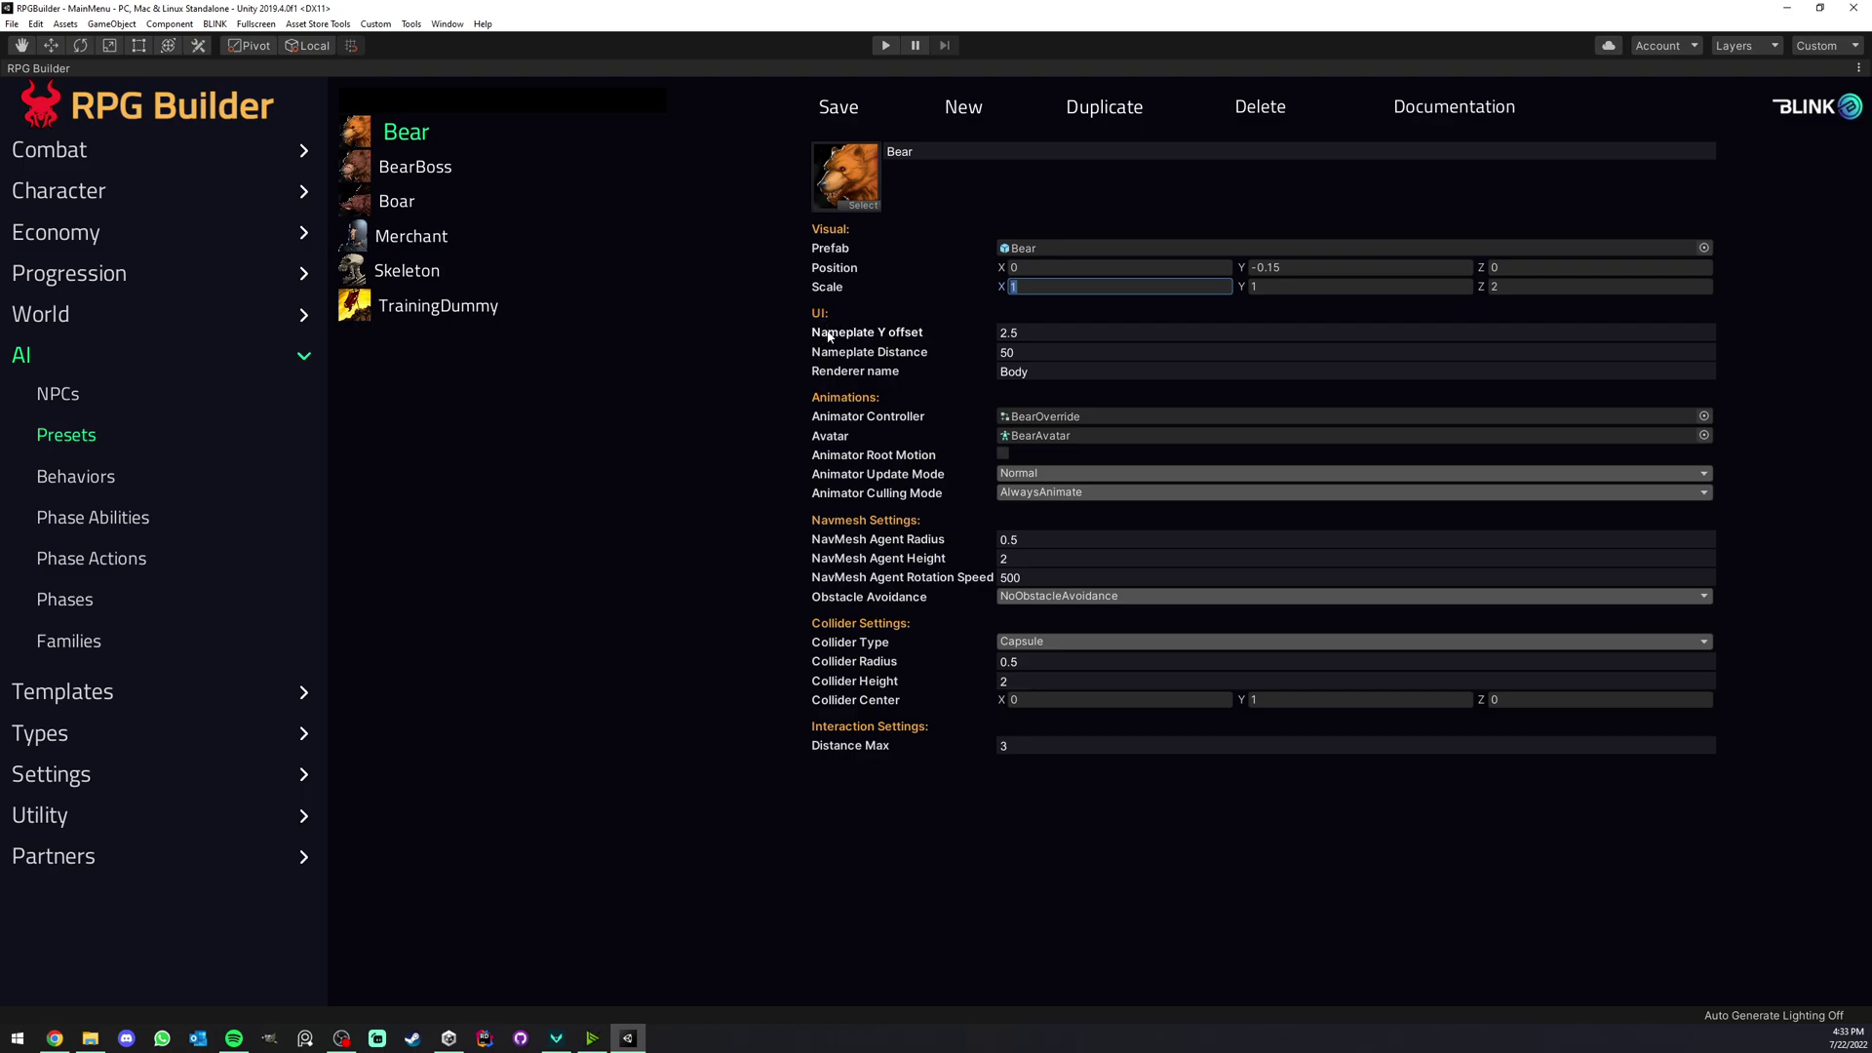
pyautogui.moveTo(831, 338)
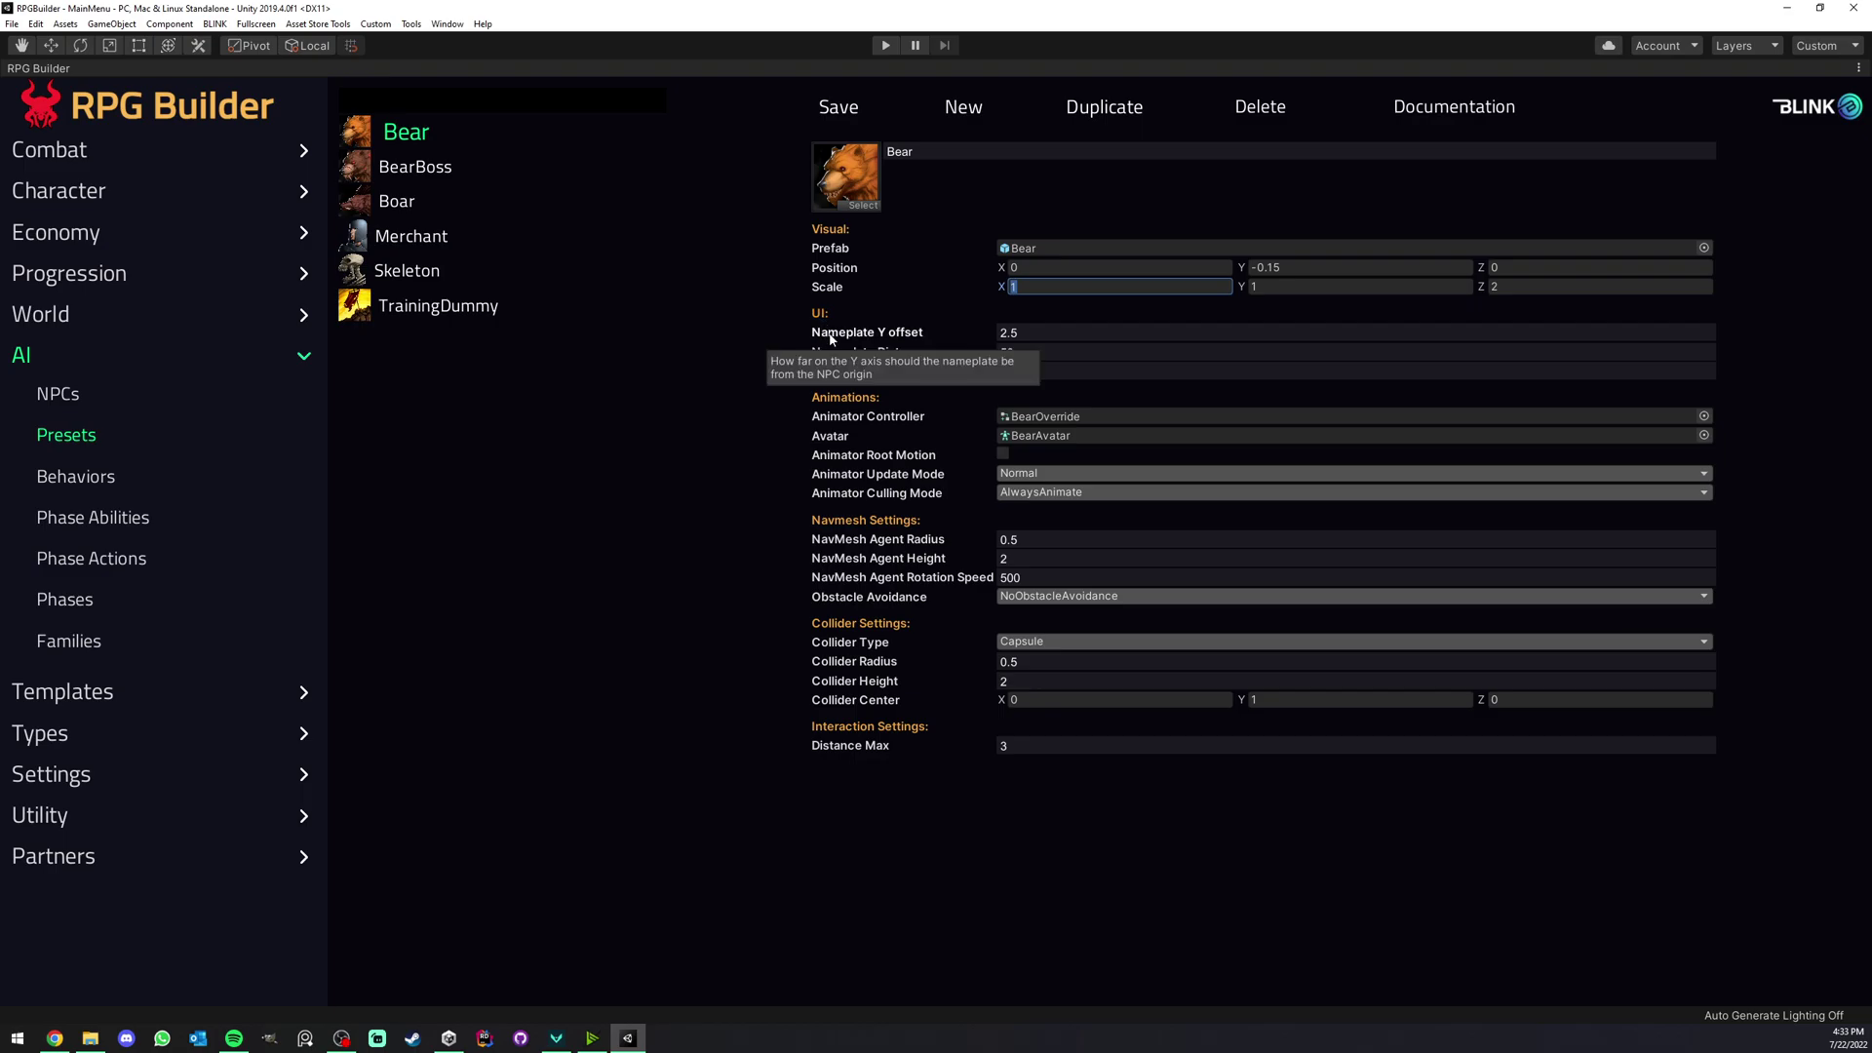
# - Leave Nameplate Distance at 50 and delete the Renderer name value 'Body'
pyautogui.click(1046, 354)
pyautogui.doubleClick(1022, 349)
pyautogui.click(1029, 349)
pyautogui.click(1038, 372)
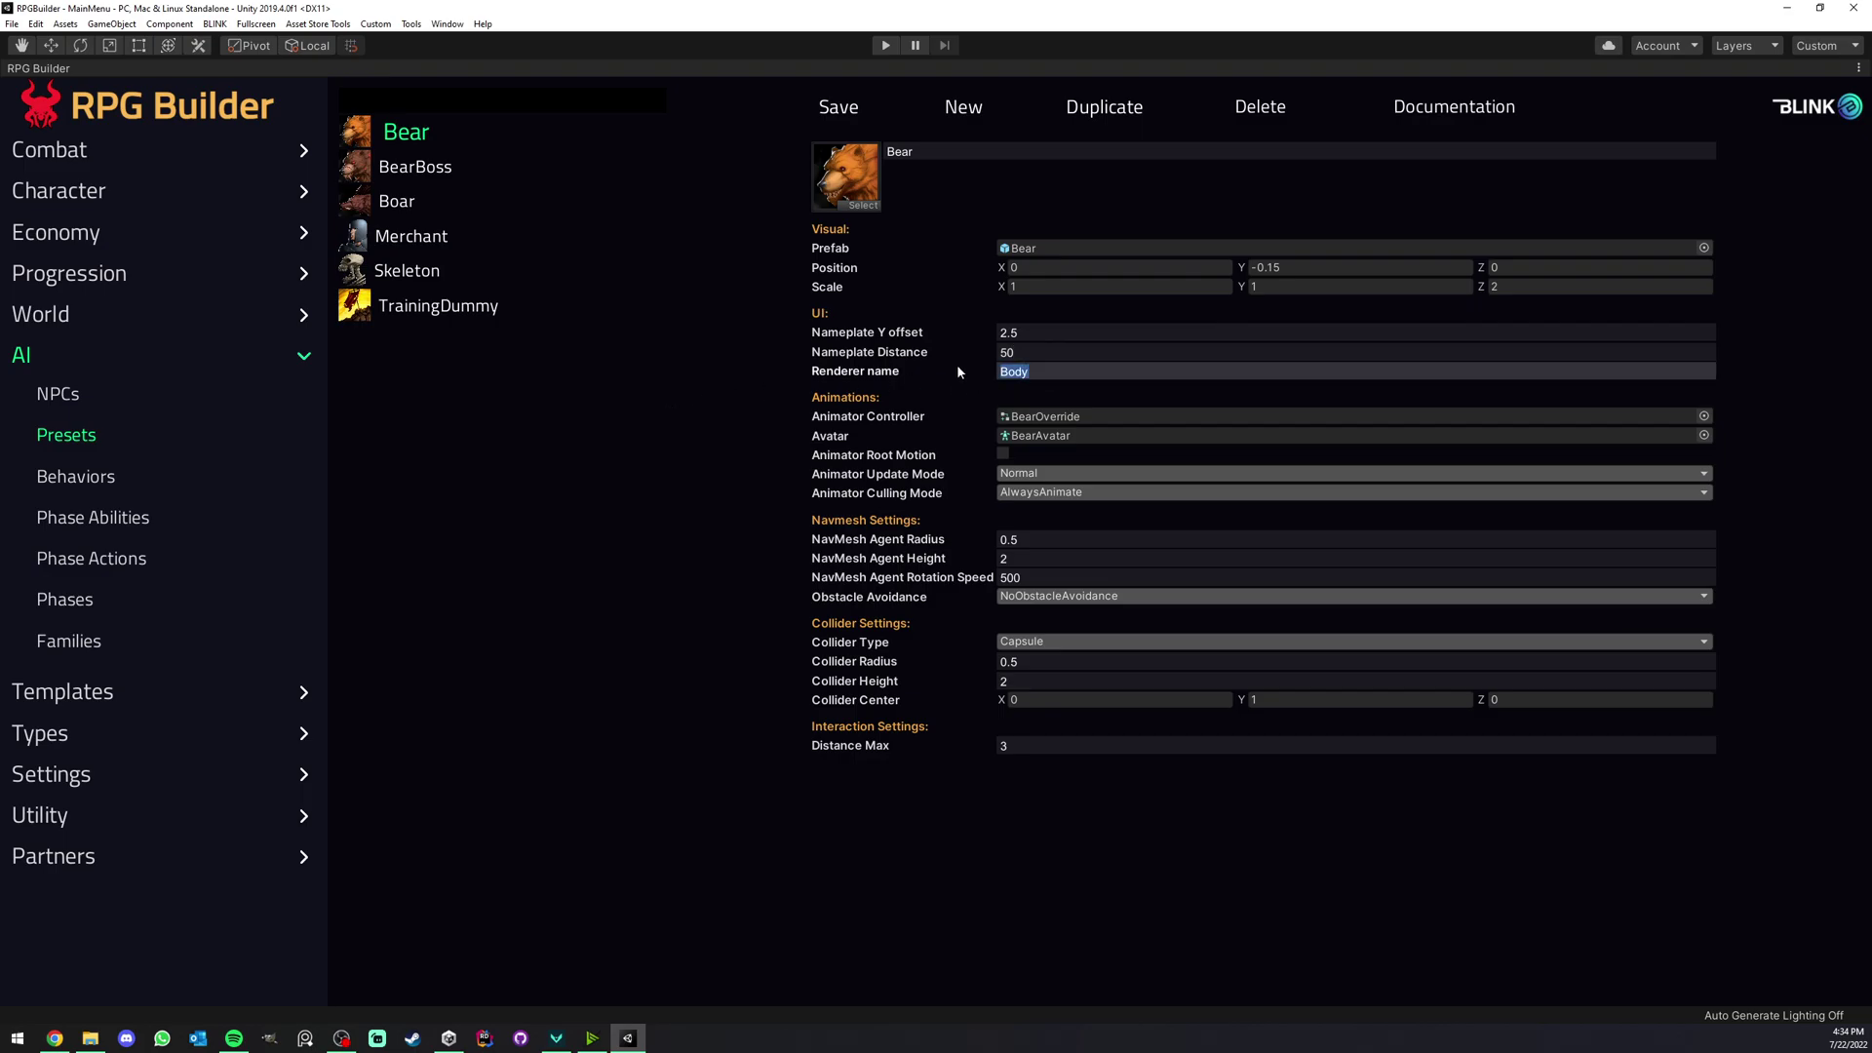
pyautogui.press('BackSpace')
# - Restore the docked layout, open the Bear prefab and inspect its Body mesh object
pyautogui.rightClick(125, 70)
pyautogui.click(156, 74)
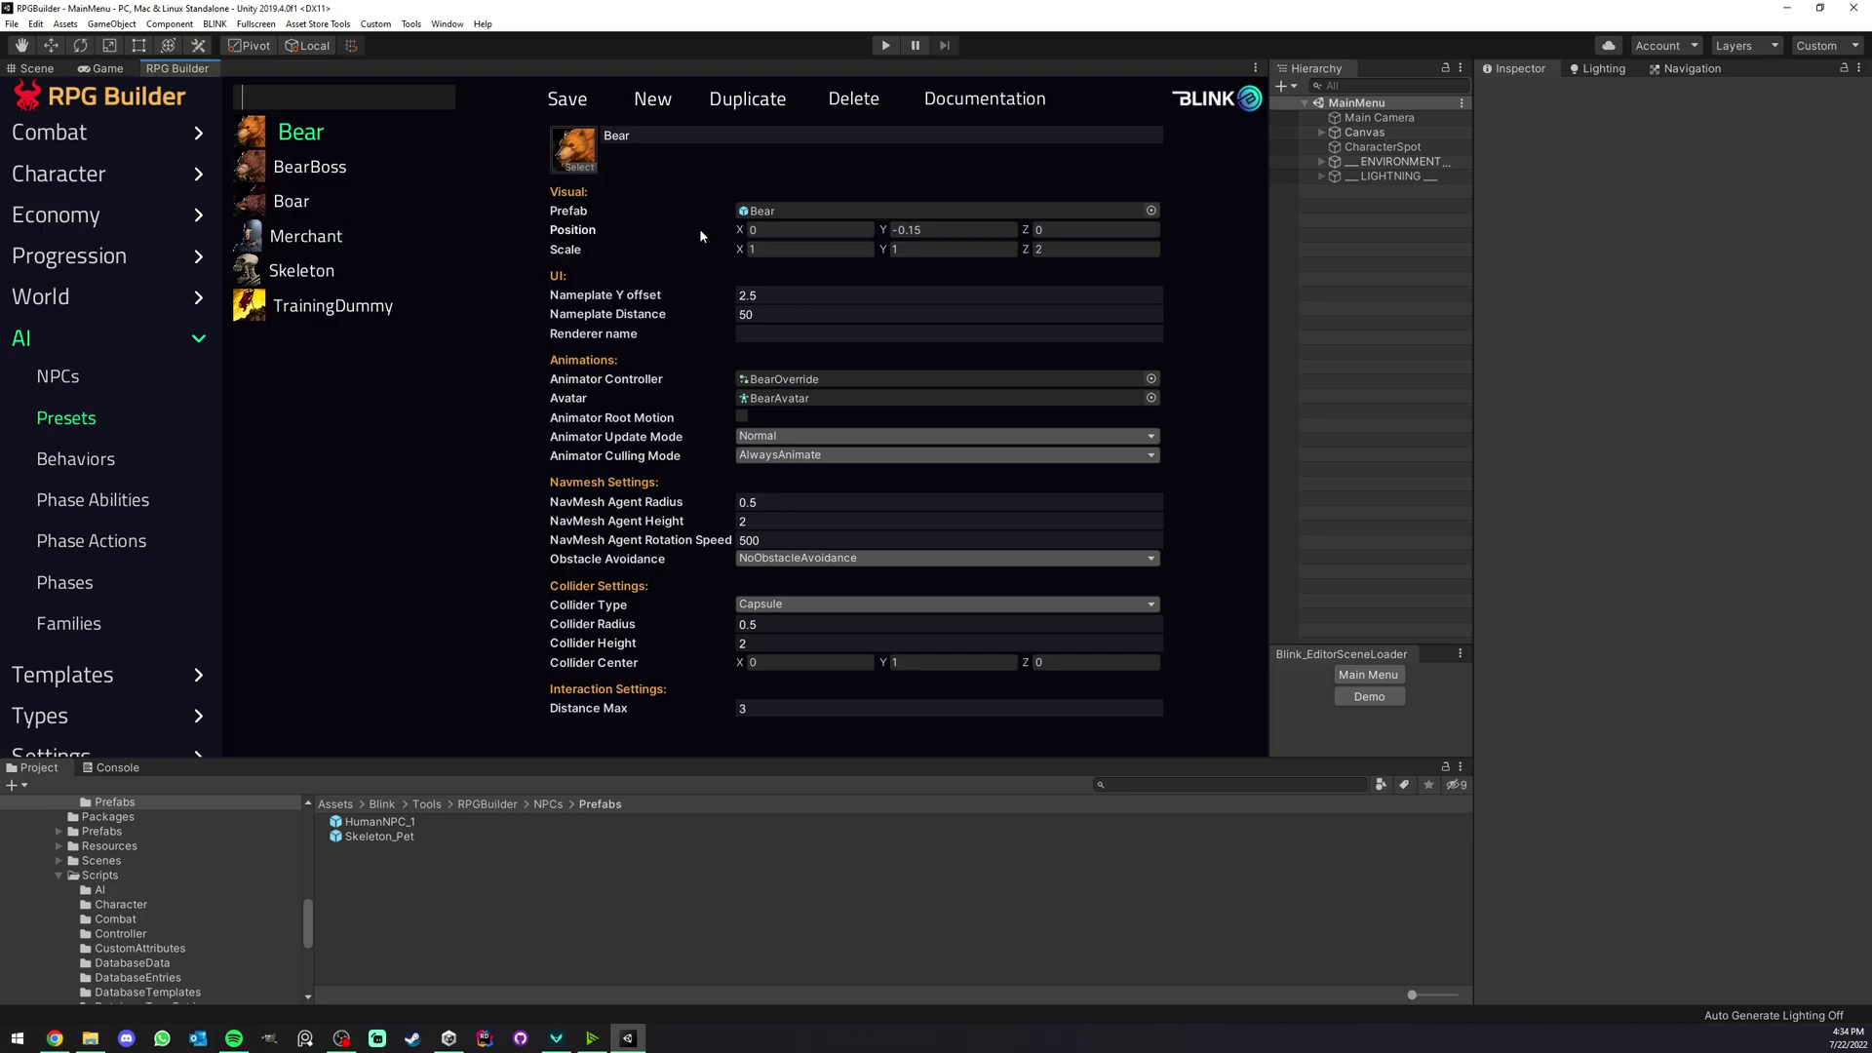
pyautogui.click(820, 213)
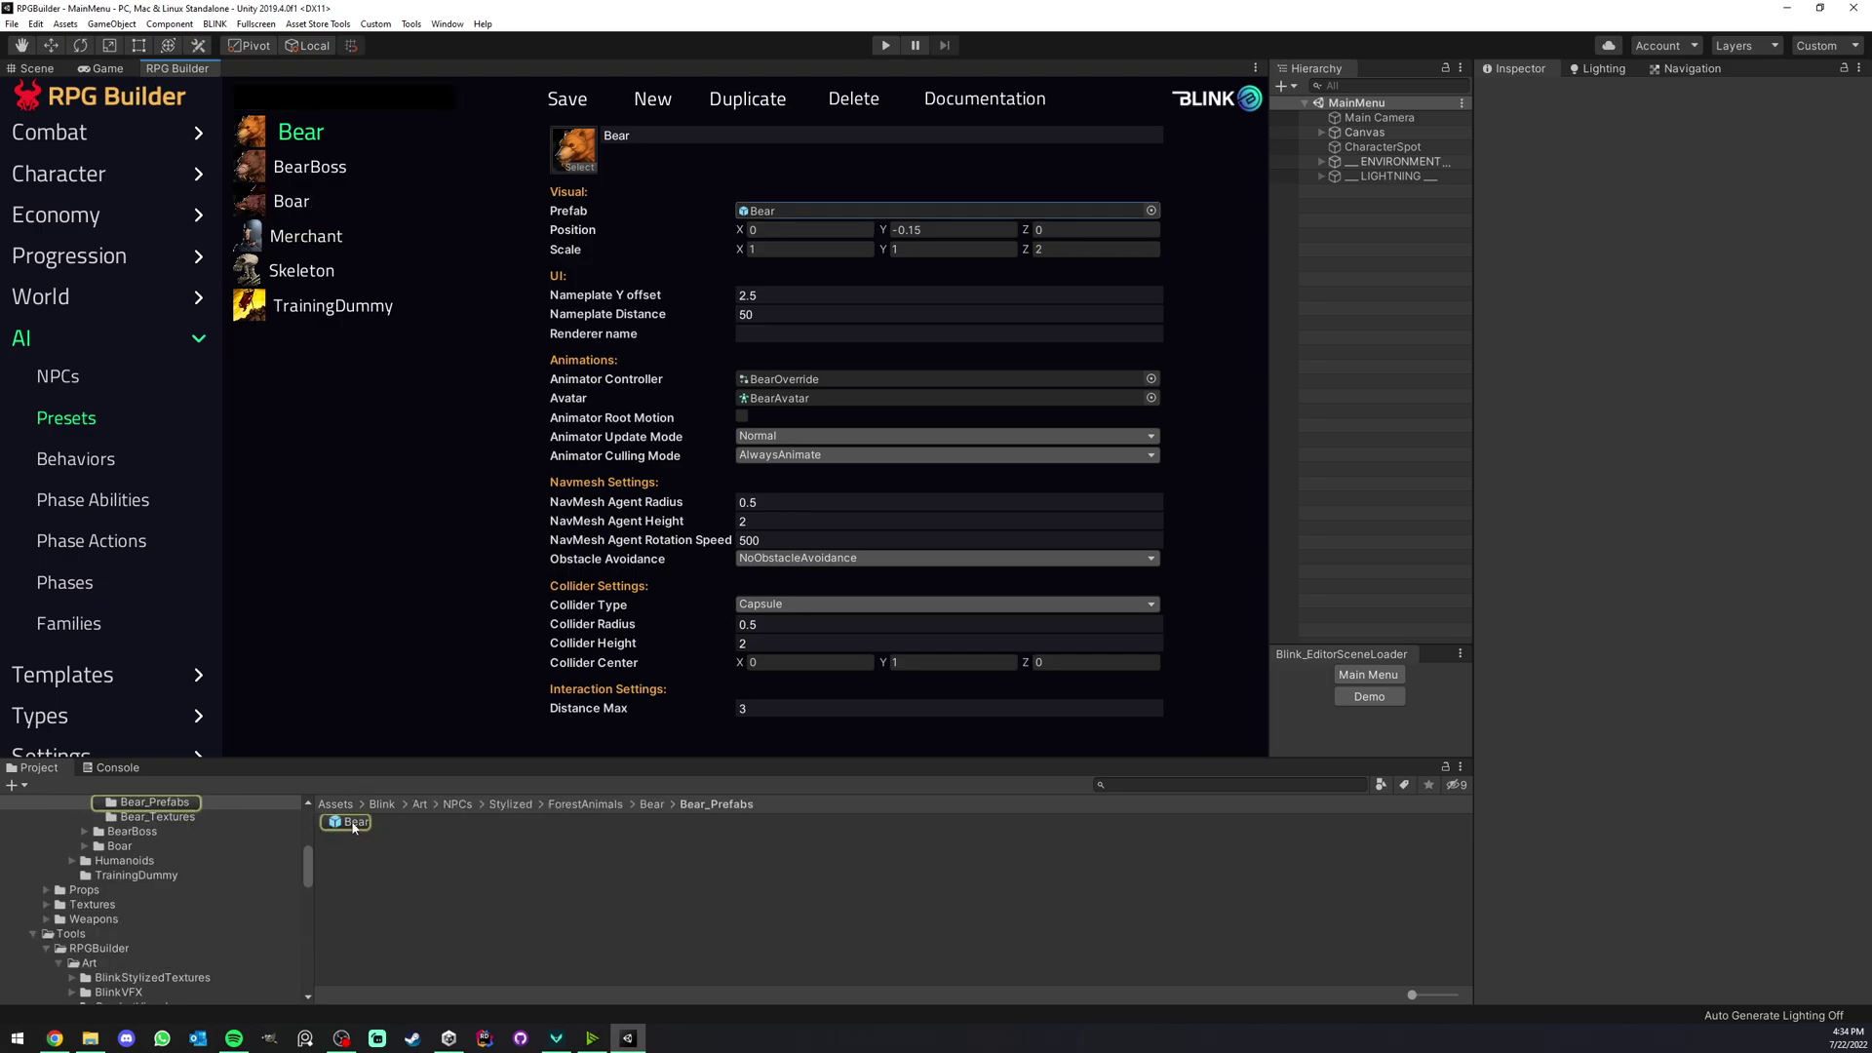
pyautogui.click(820, 213)
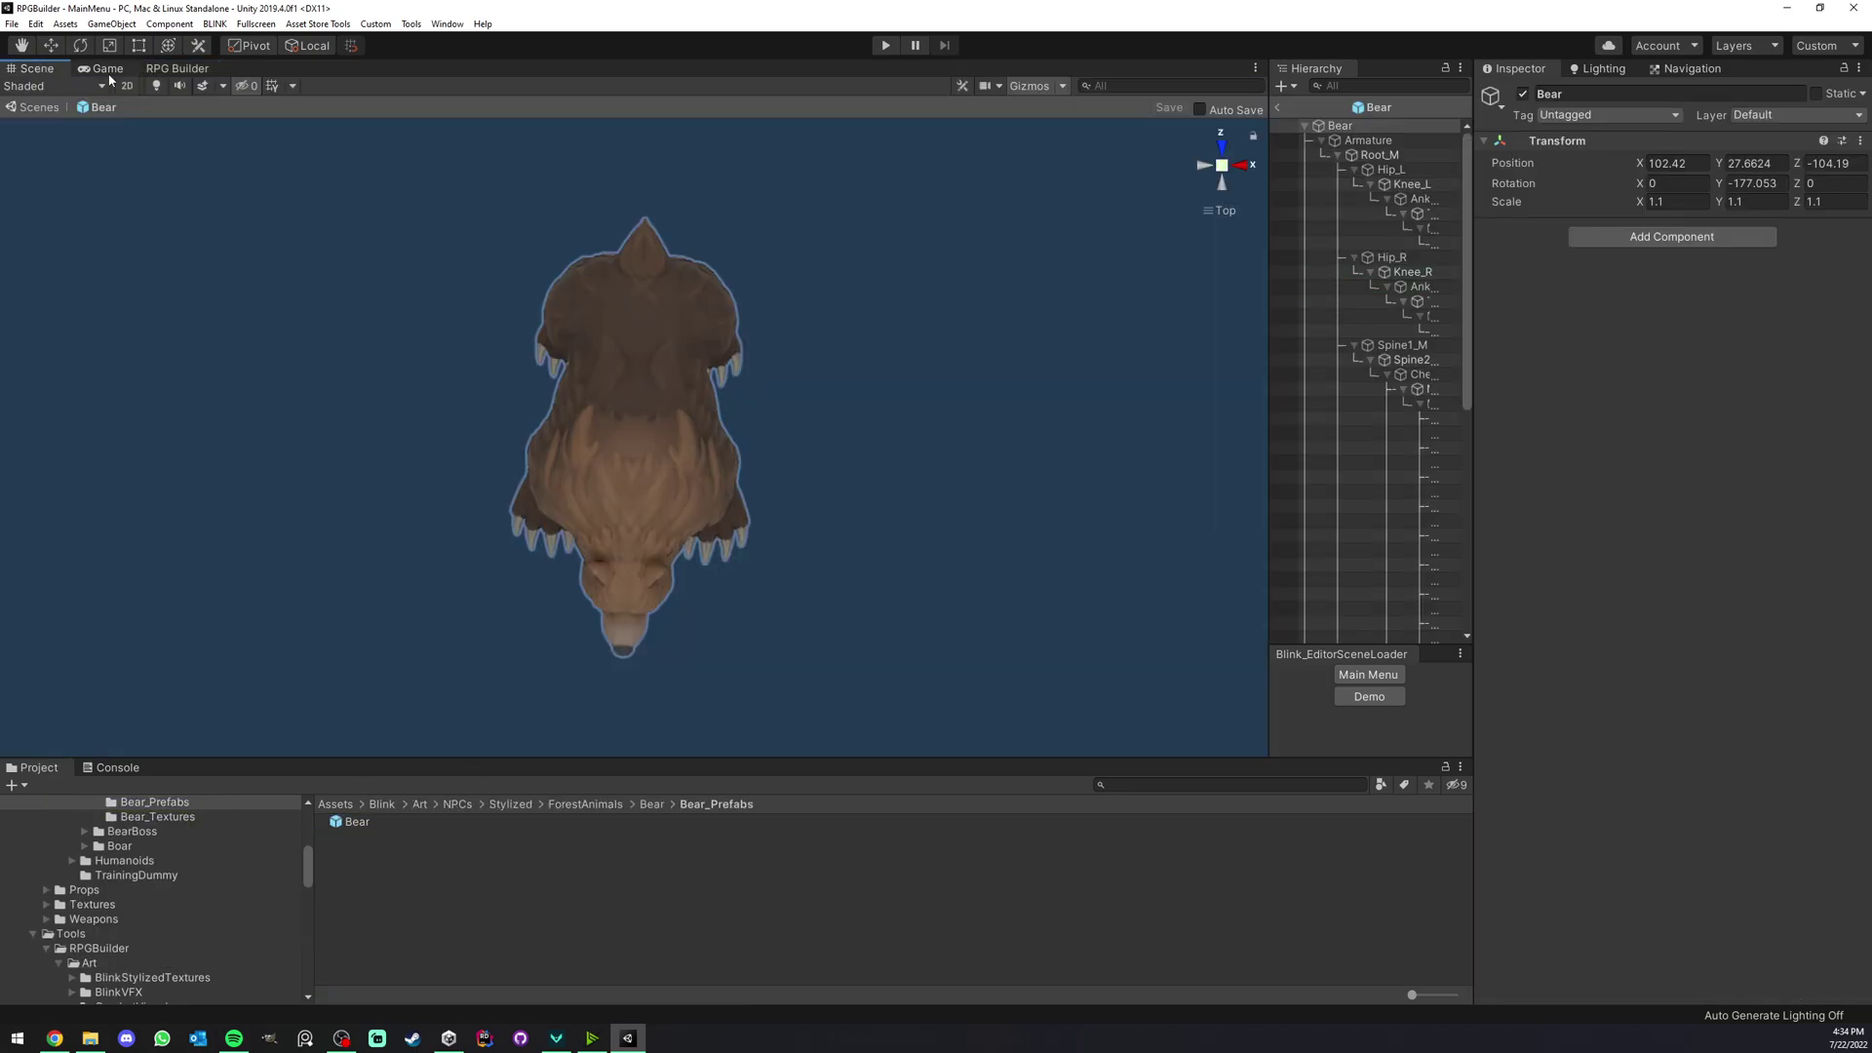
pyautogui.click(1322, 140)
pyautogui.moveTo(1270, 203); pyautogui.dragTo(1108, 198)
pyautogui.click(1250, 171)
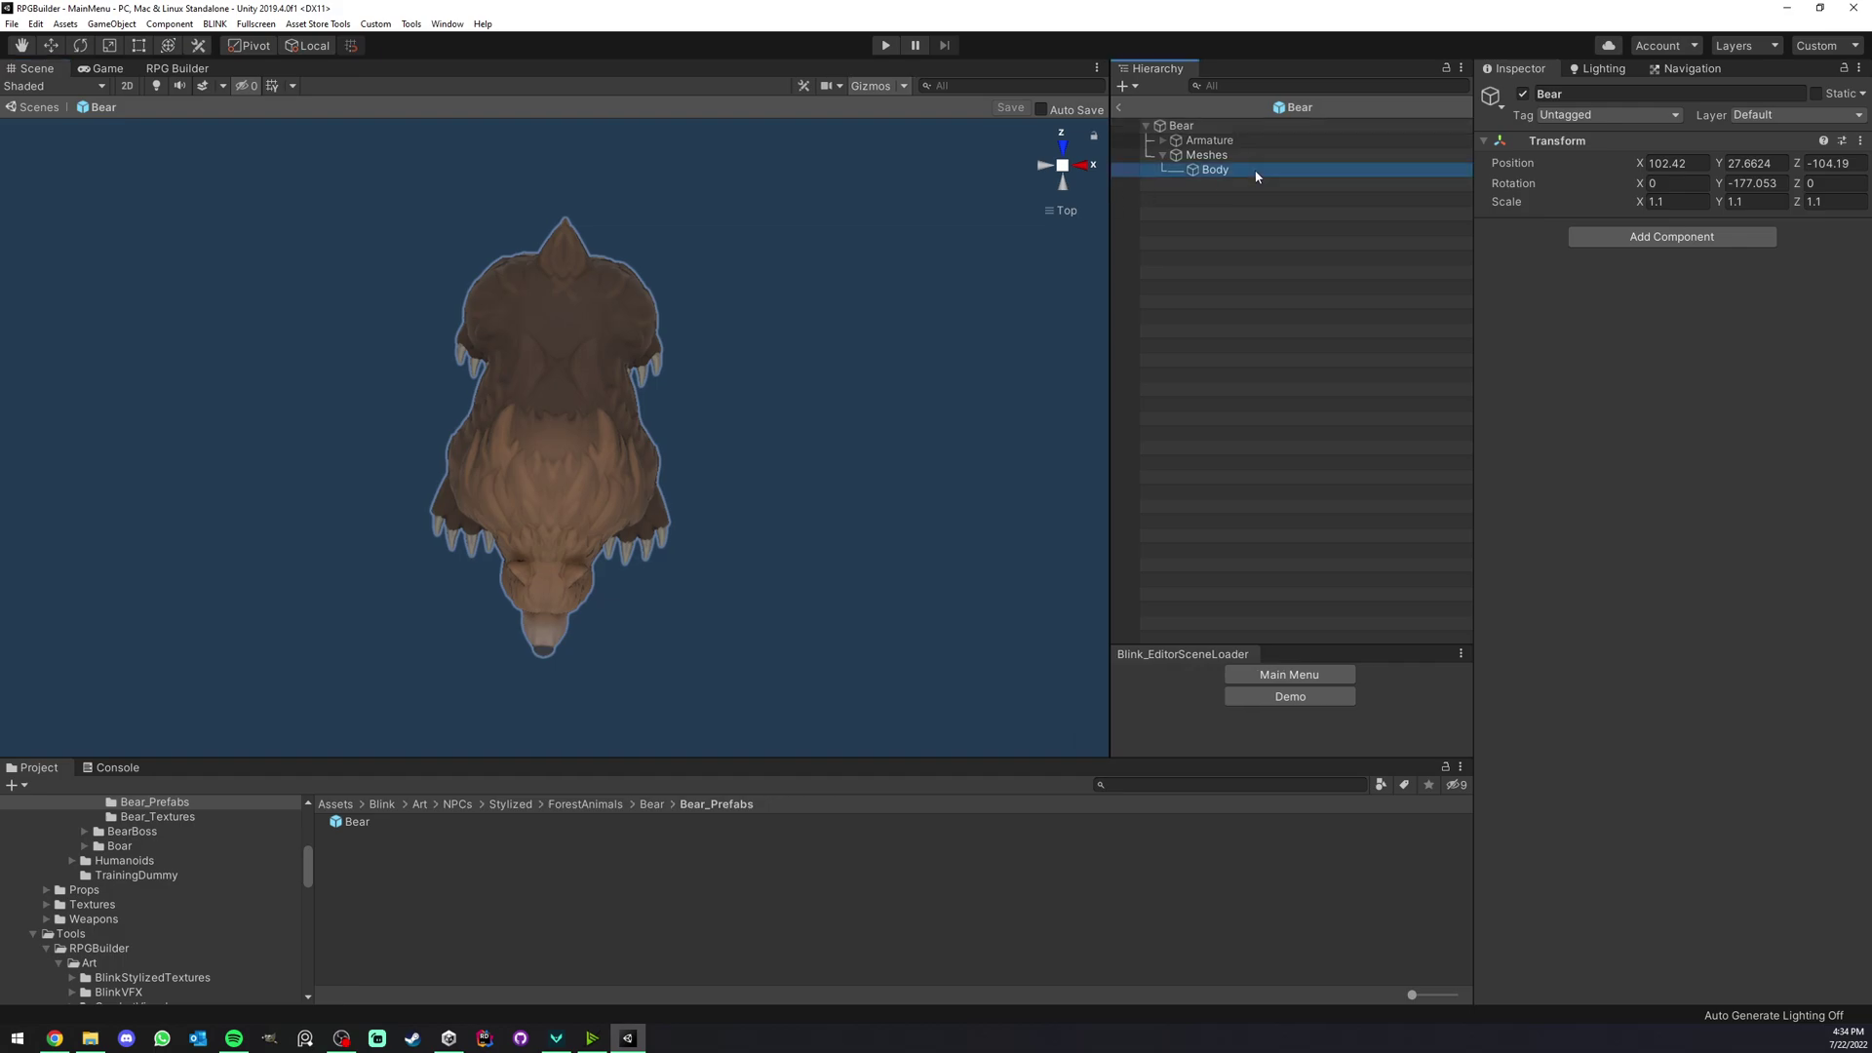
pyautogui.click(1065, 181)
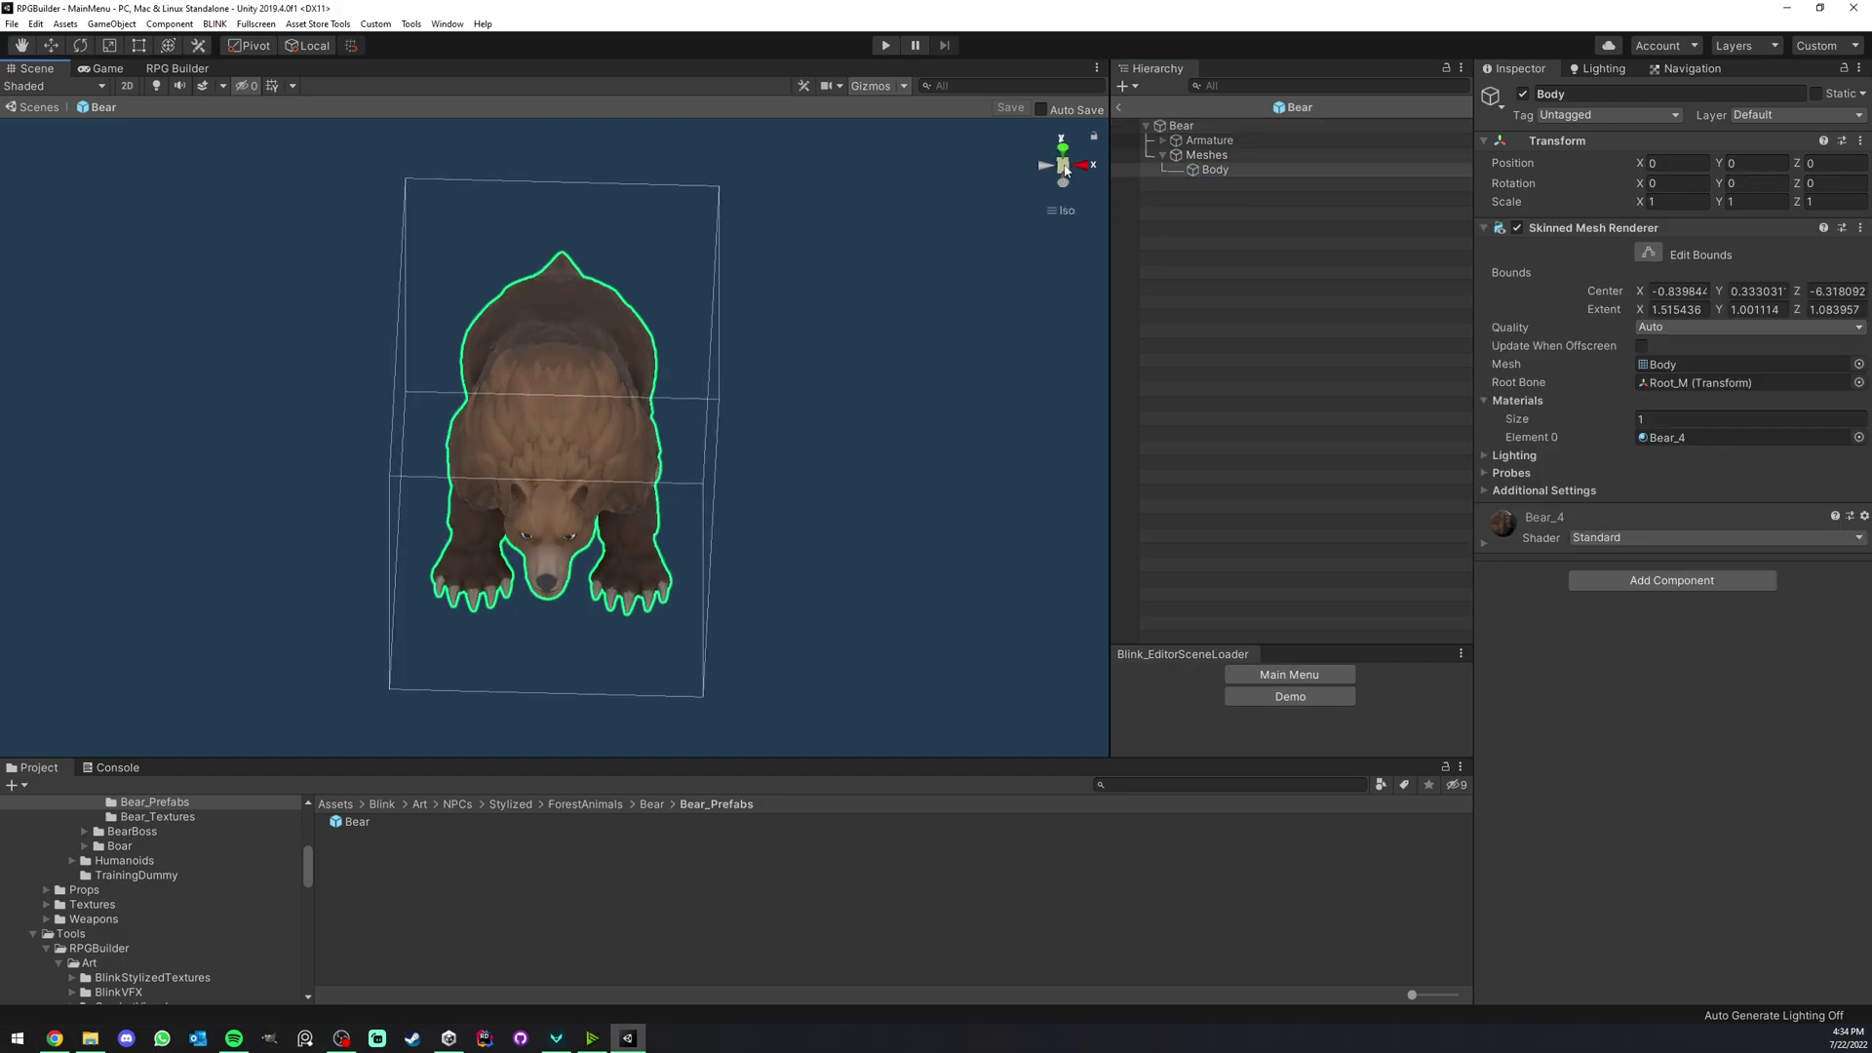
pyautogui.keyDown('alt'); pyautogui.moveTo(800, 341); pyautogui.dragTo(296, 159); pyautogui.keyUp('alt')
# - Reload the Bear preset to discard unsaved edits, then maximize the preset editor again
pyautogui.click(178, 69)
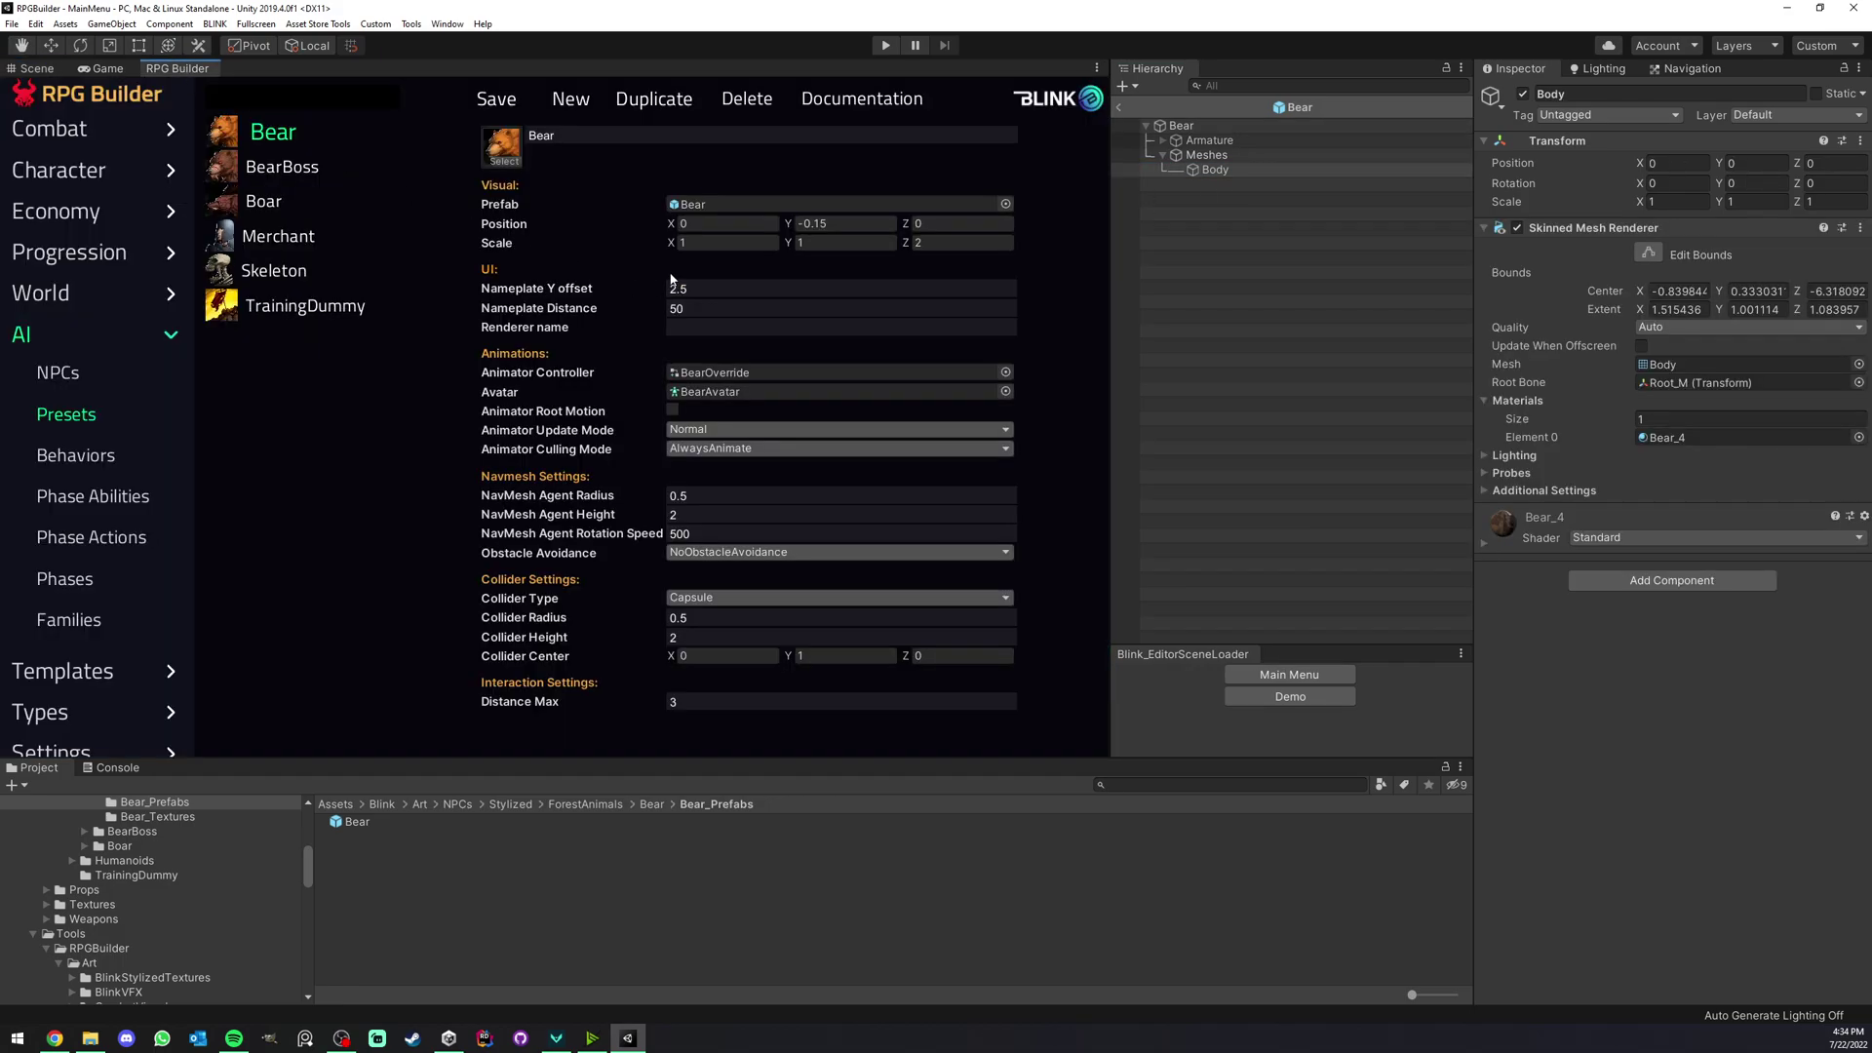
pyautogui.click(273, 132)
pyautogui.click(37, 68)
pyautogui.keyDown('alt'); pyautogui.moveTo(704, 322); pyautogui.dragTo(585, 389); pyautogui.keyUp('alt')
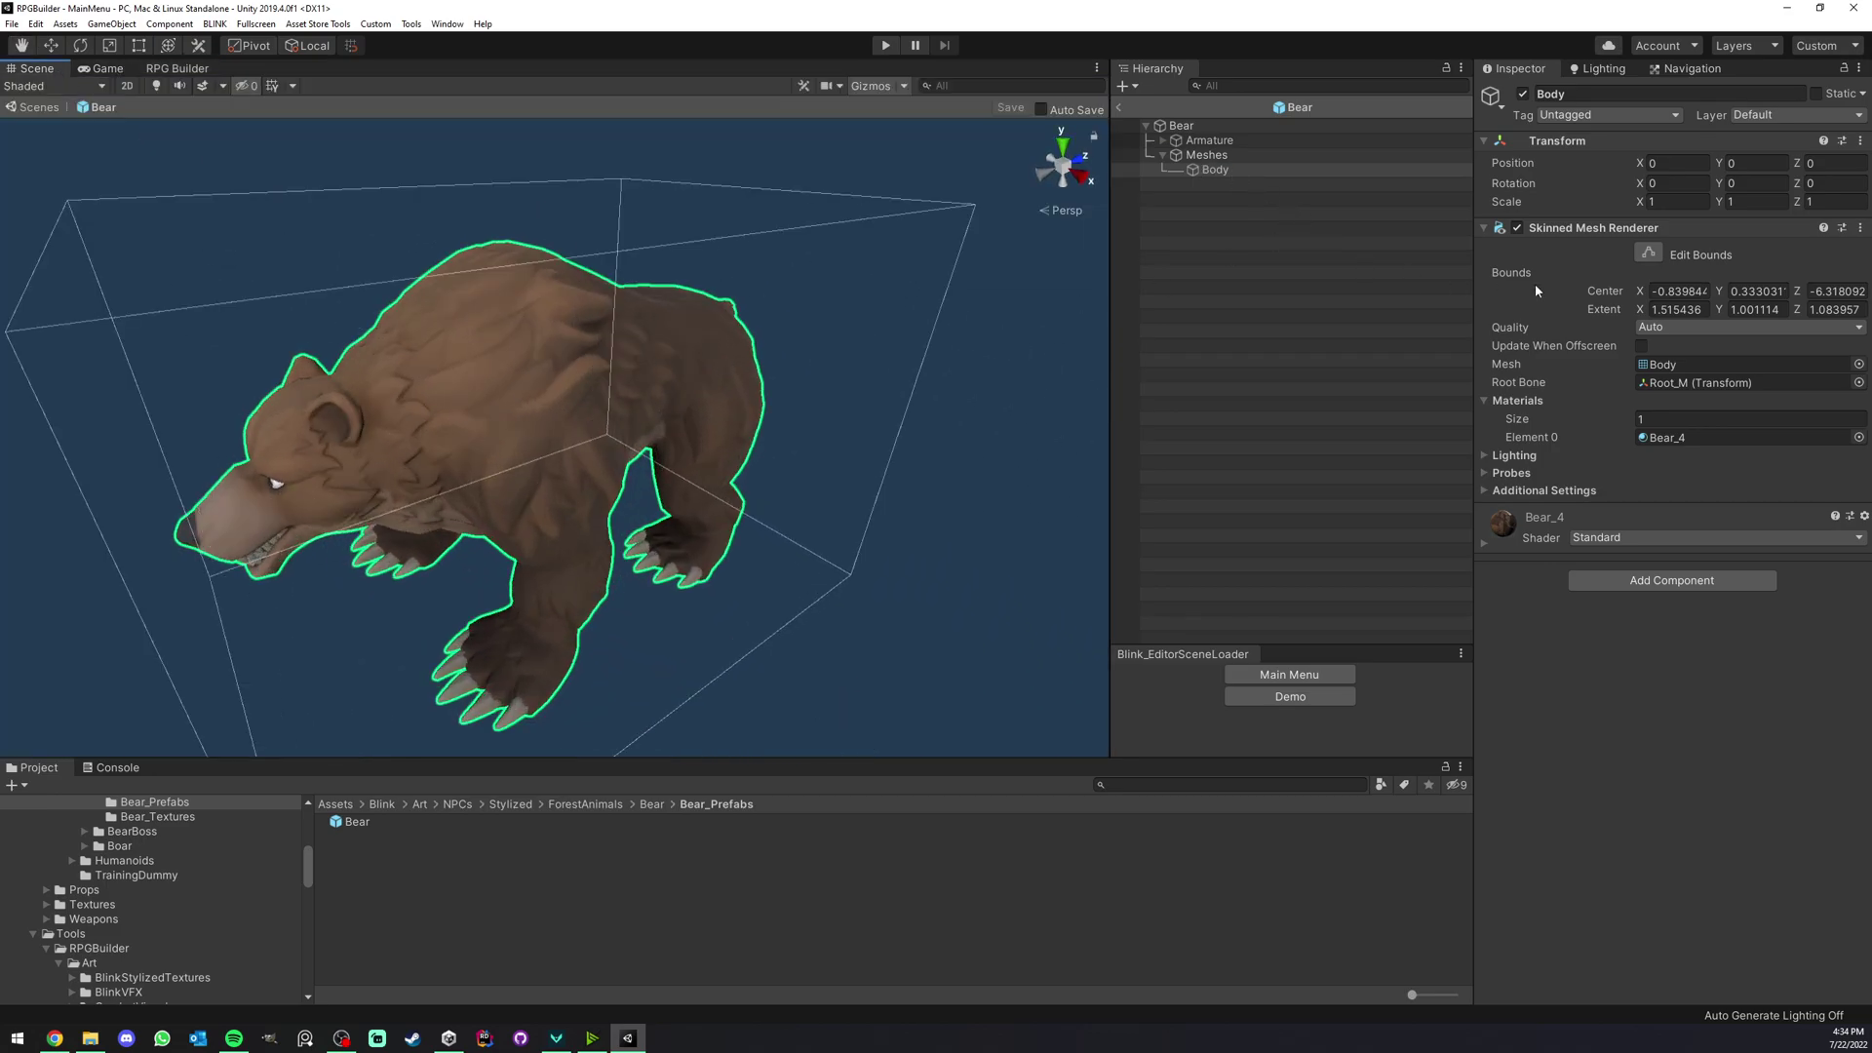
pyautogui.scroll(-5, 675, 396)
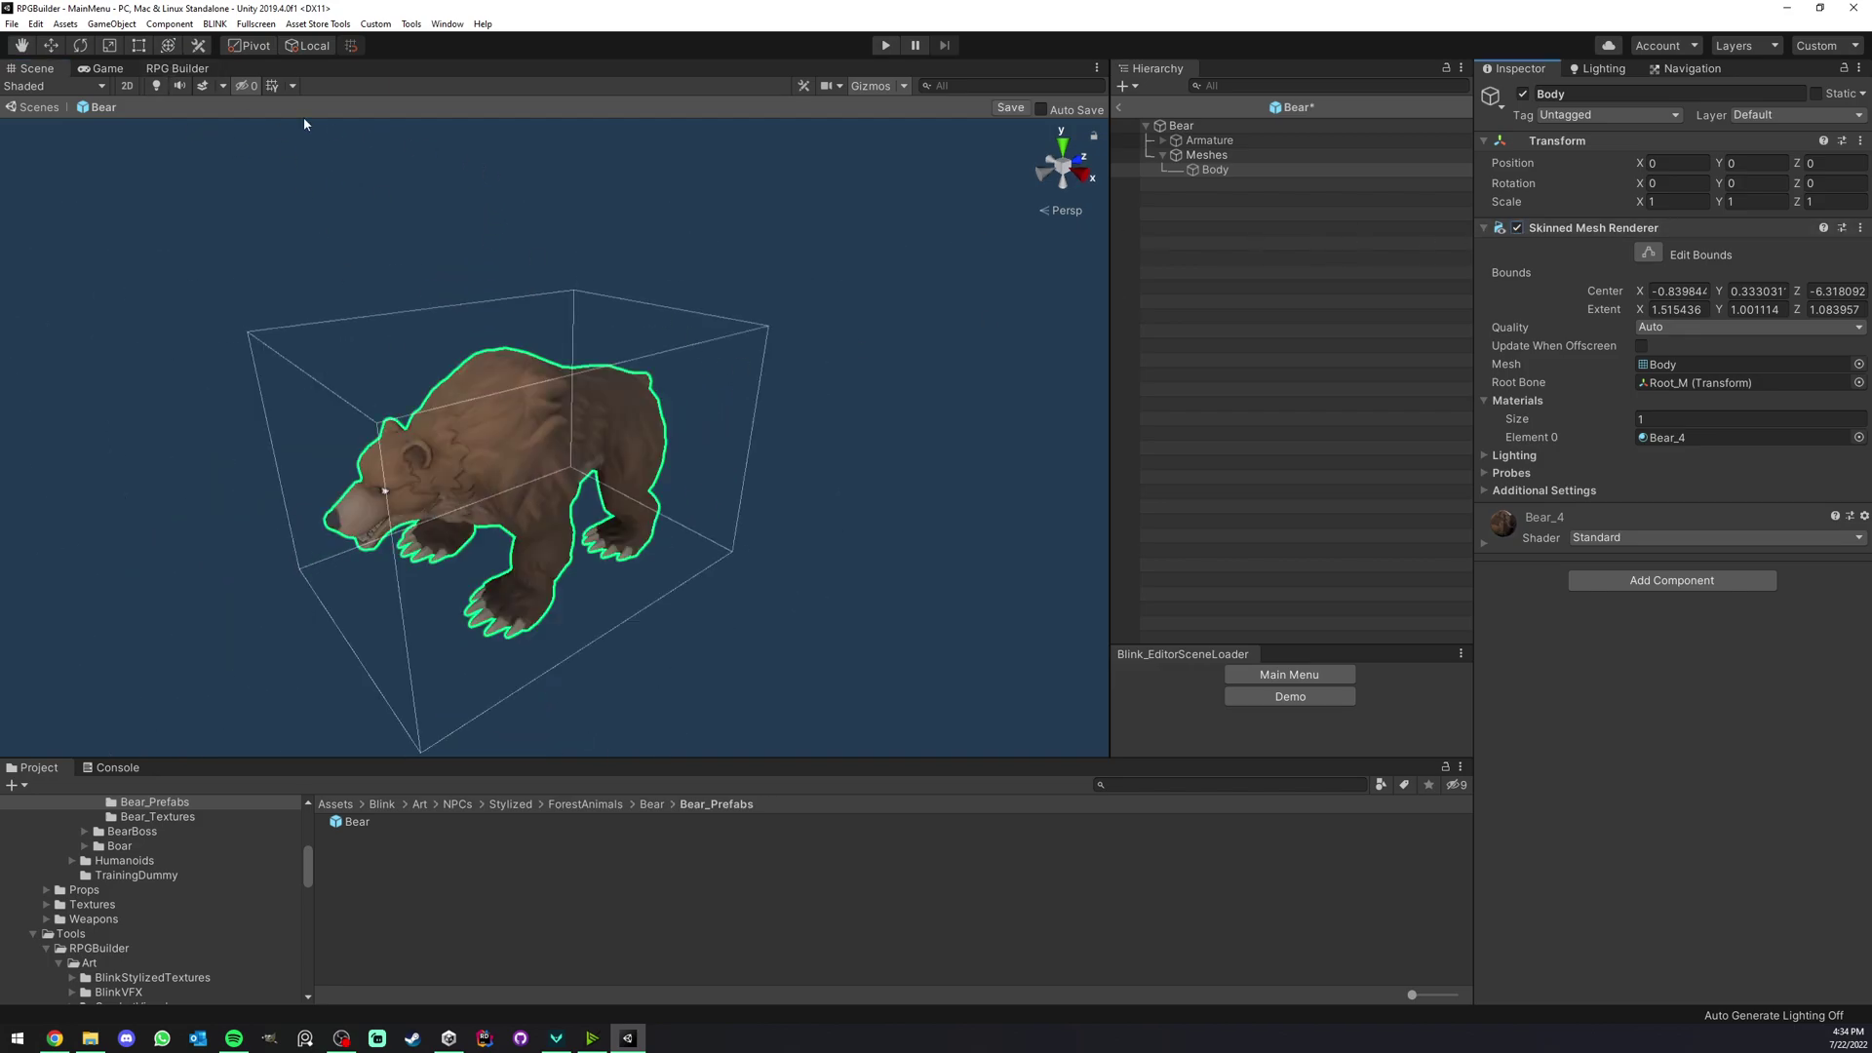
pyautogui.click(177, 68)
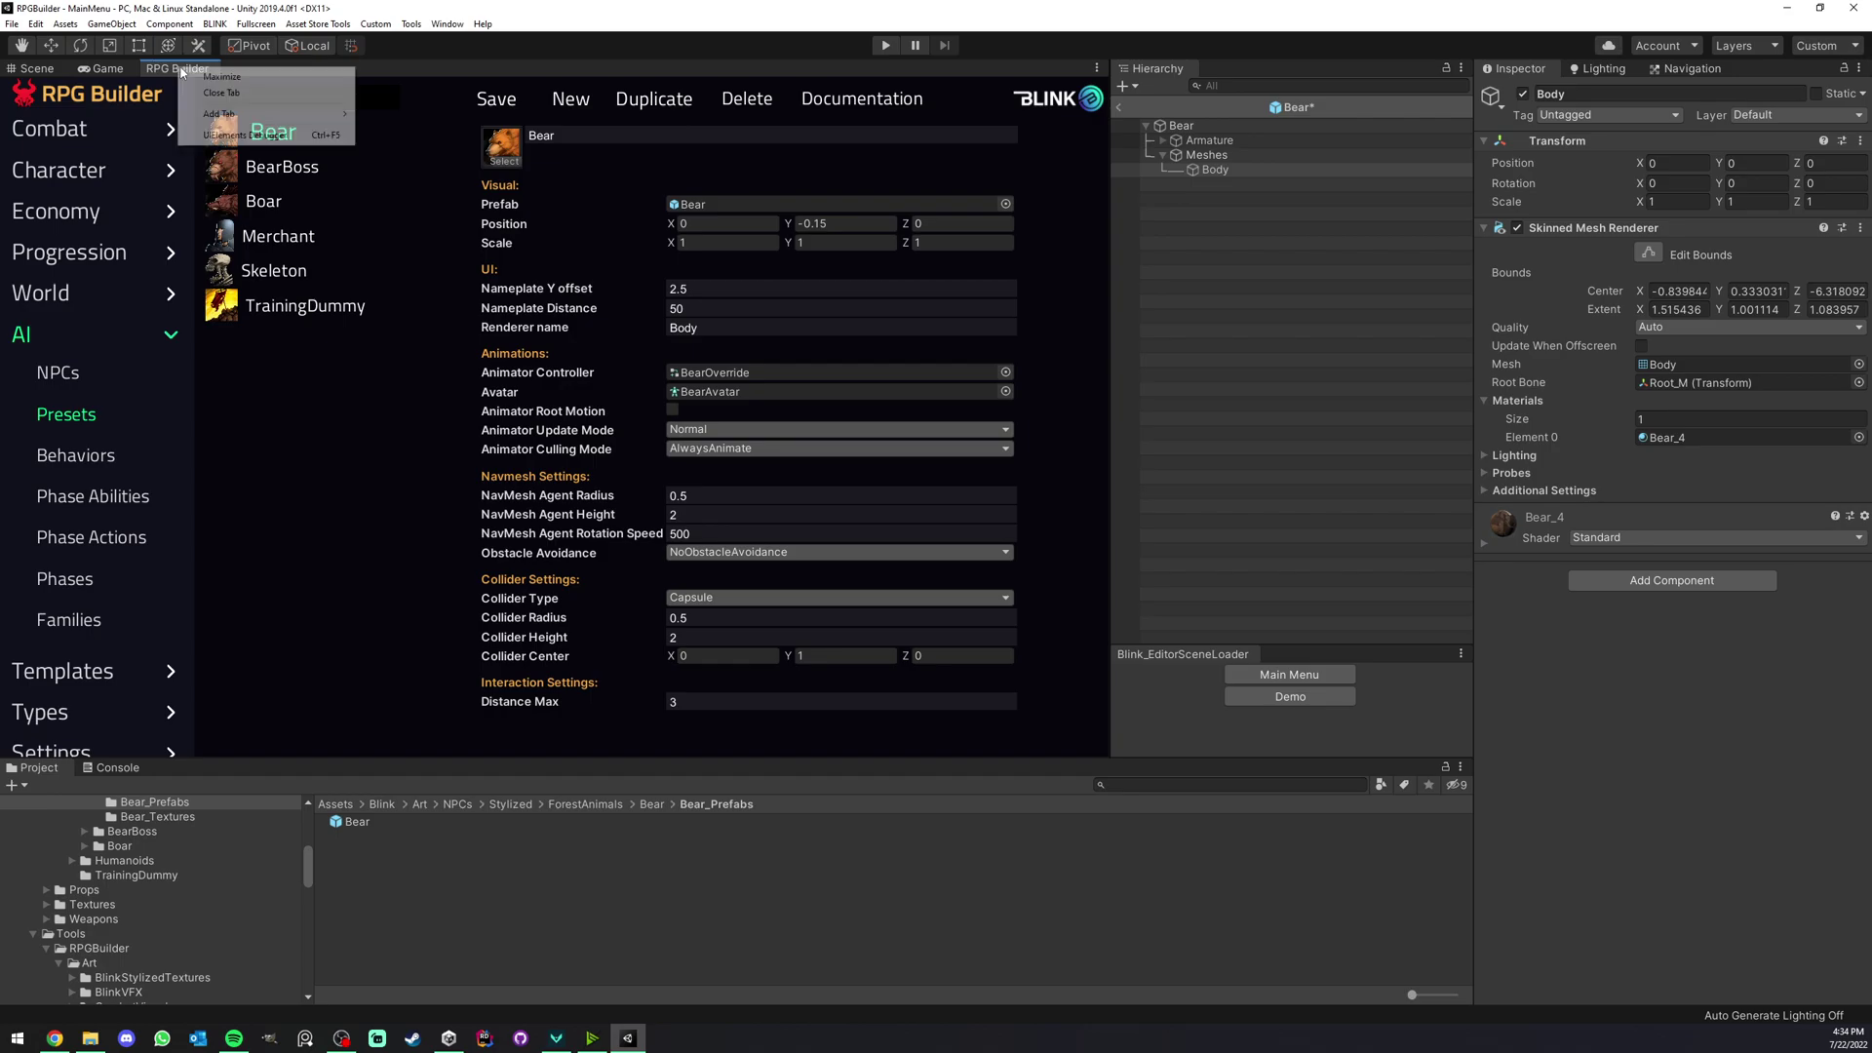
pyautogui.doubleClick(175, 69)
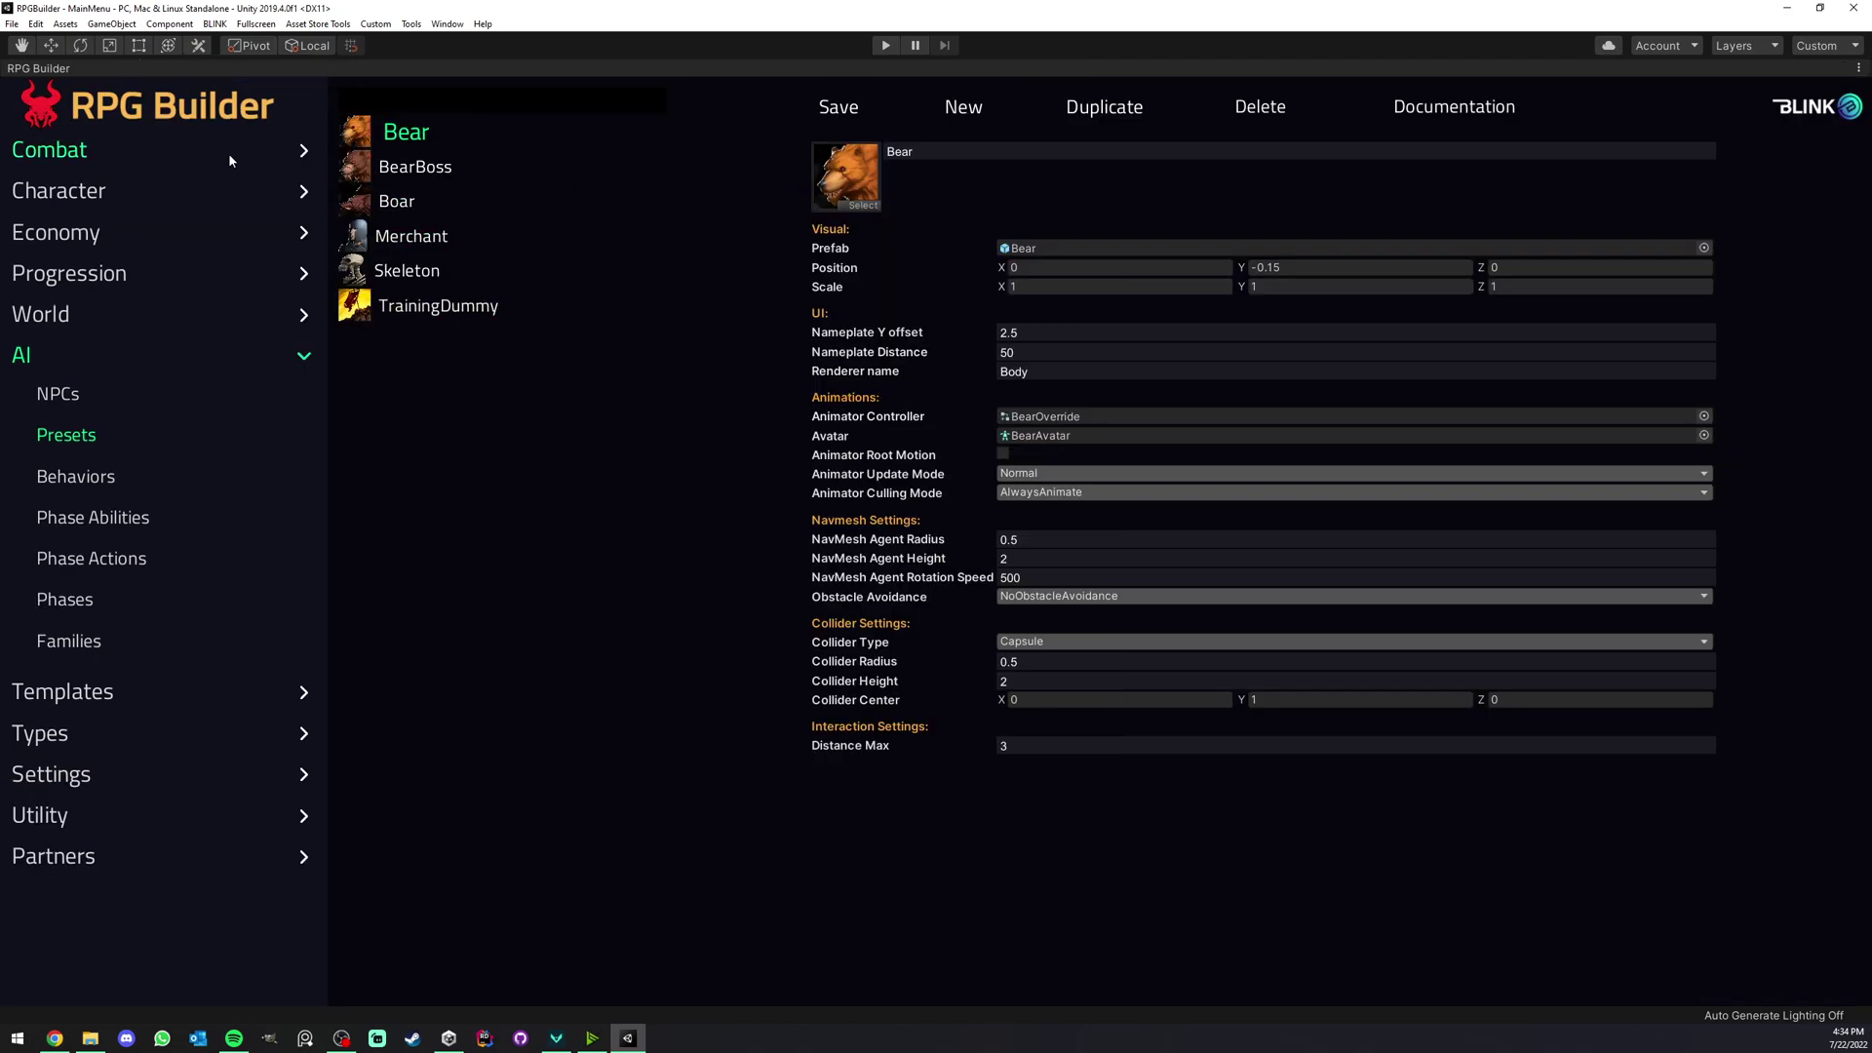
# - Restore the layout, open NPCAnimator's state graph, and drag NPCAnimator into the Bear's Animator Controller
pyautogui.doubleClick(142, 68)
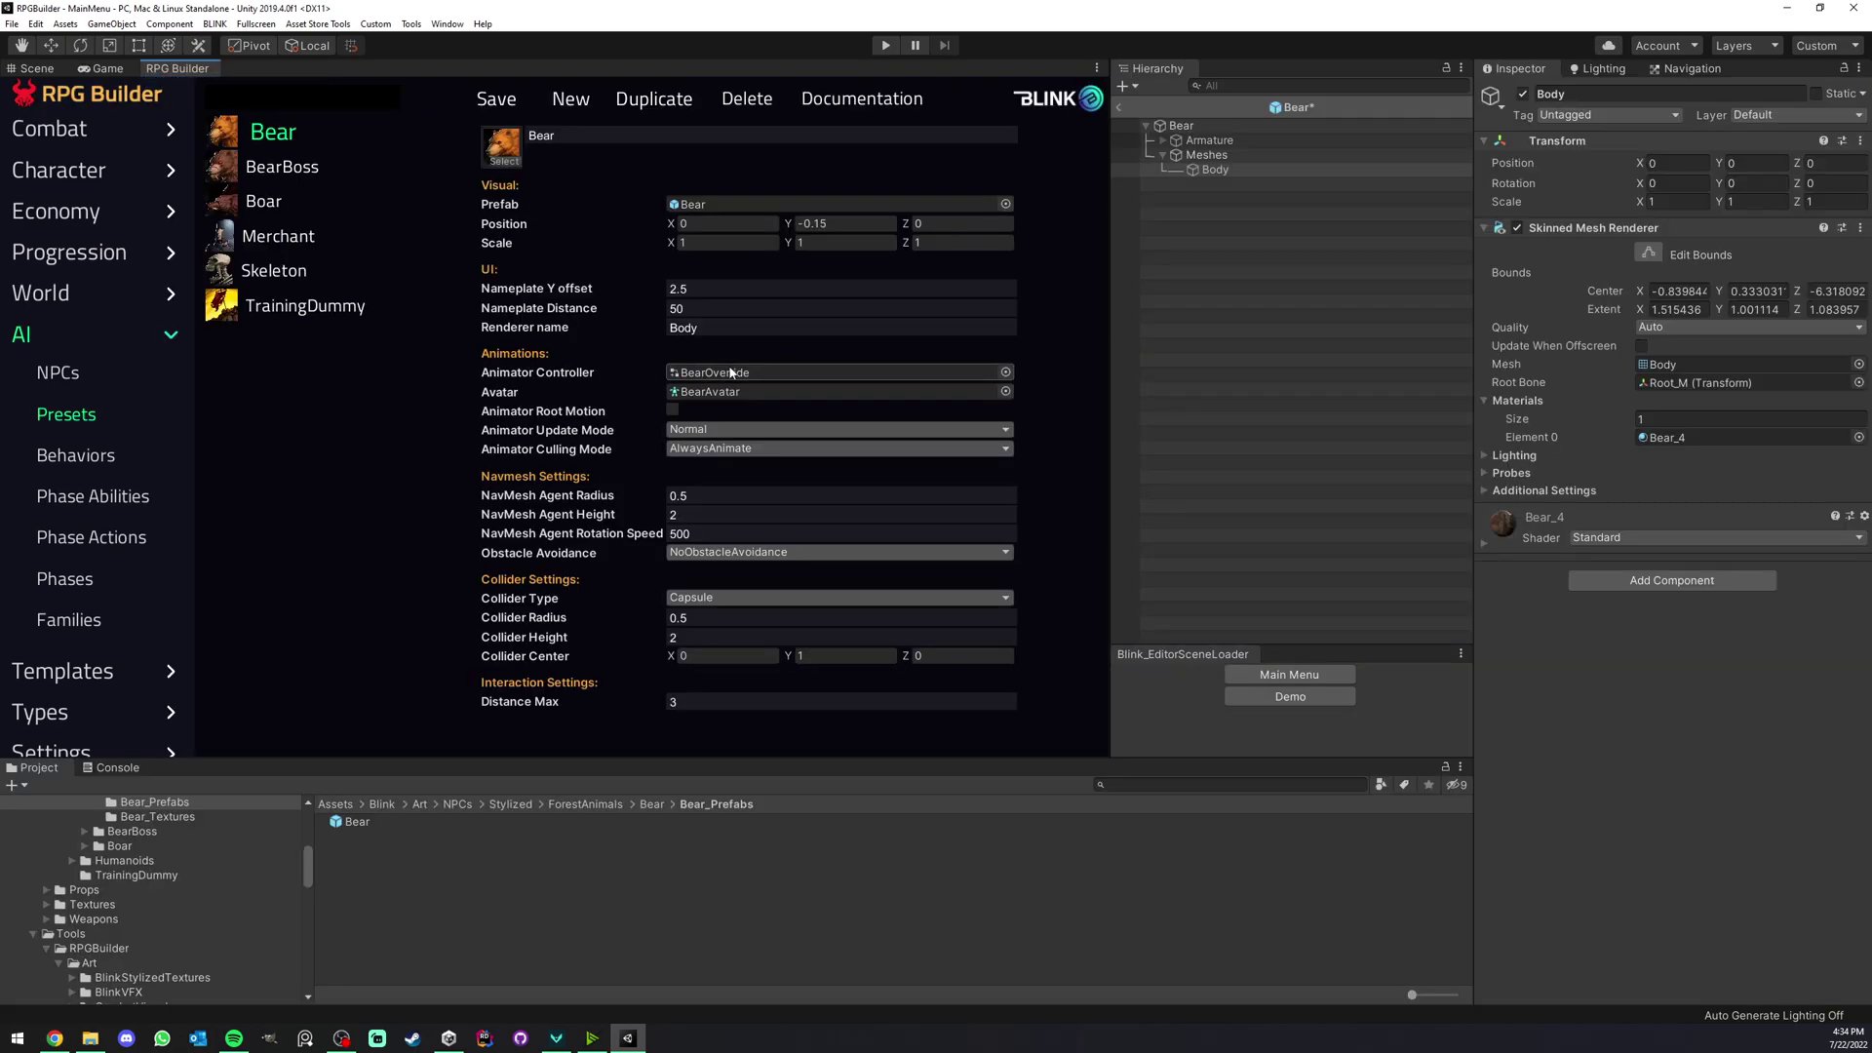
pyautogui.click(725, 372)
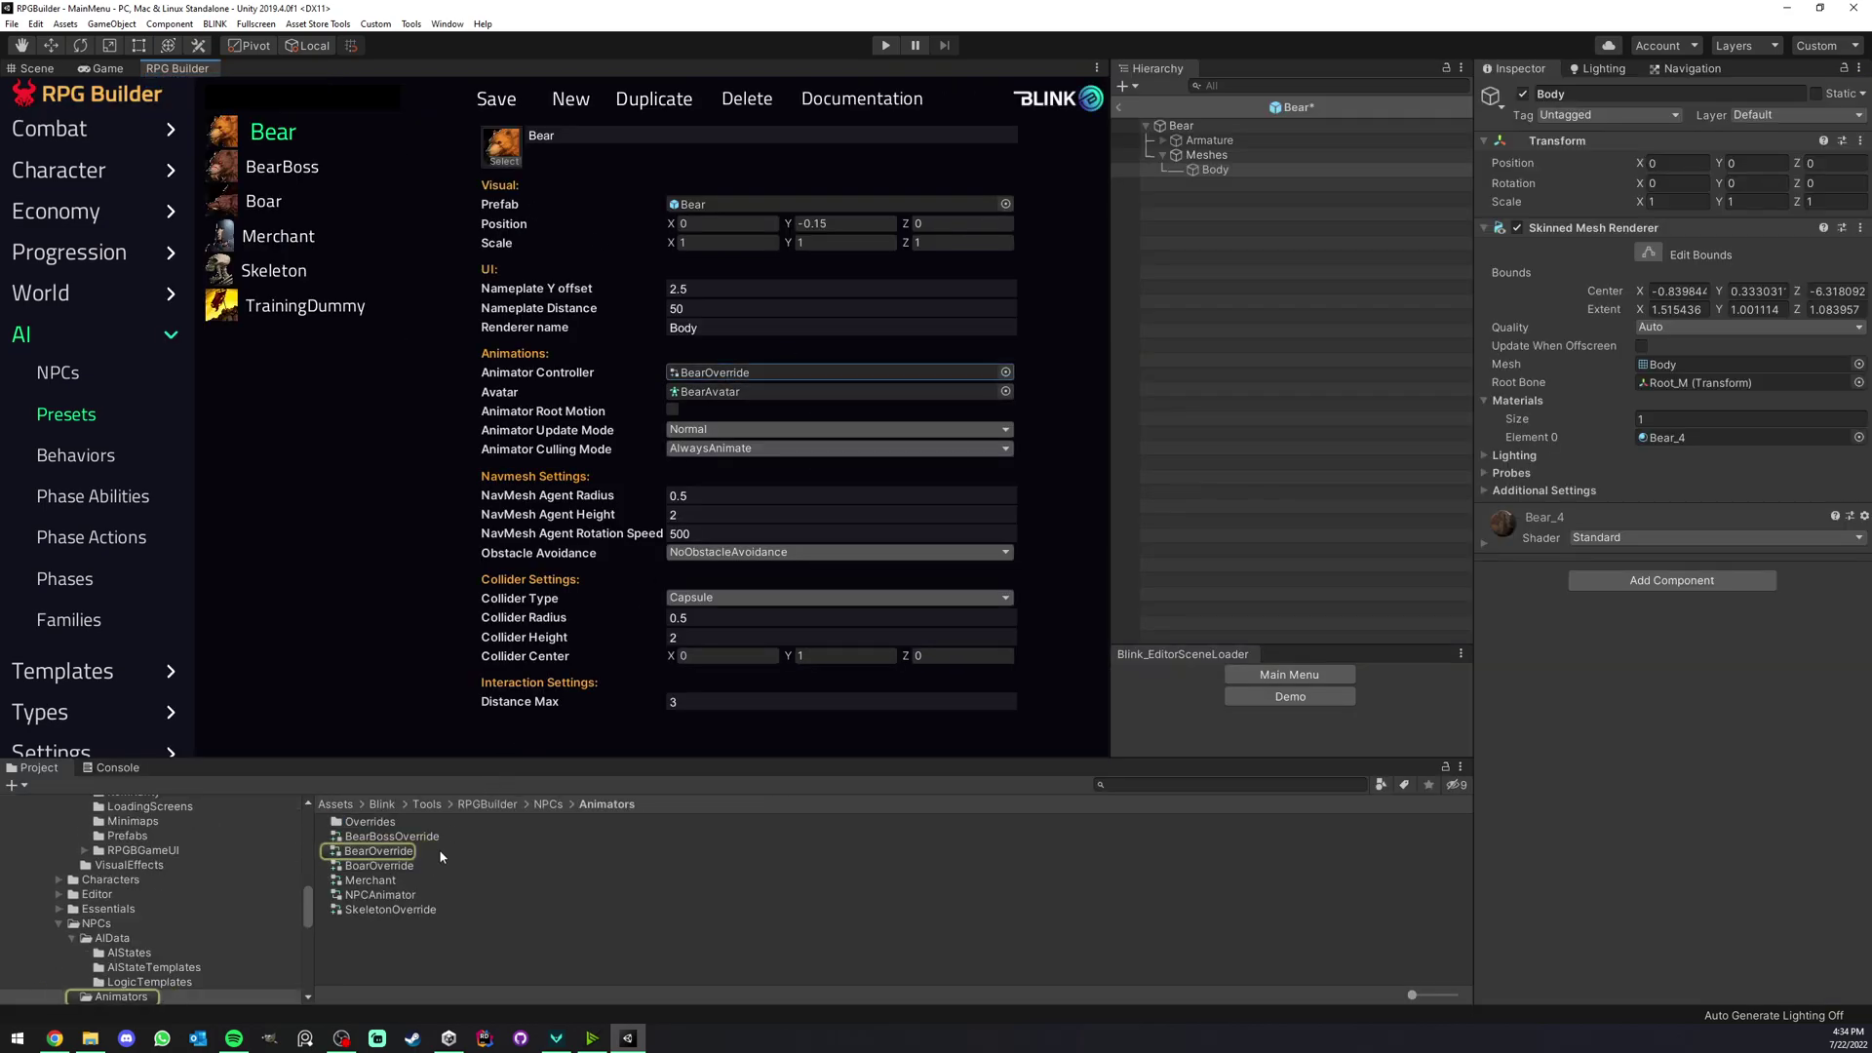
pyautogui.click(410, 895)
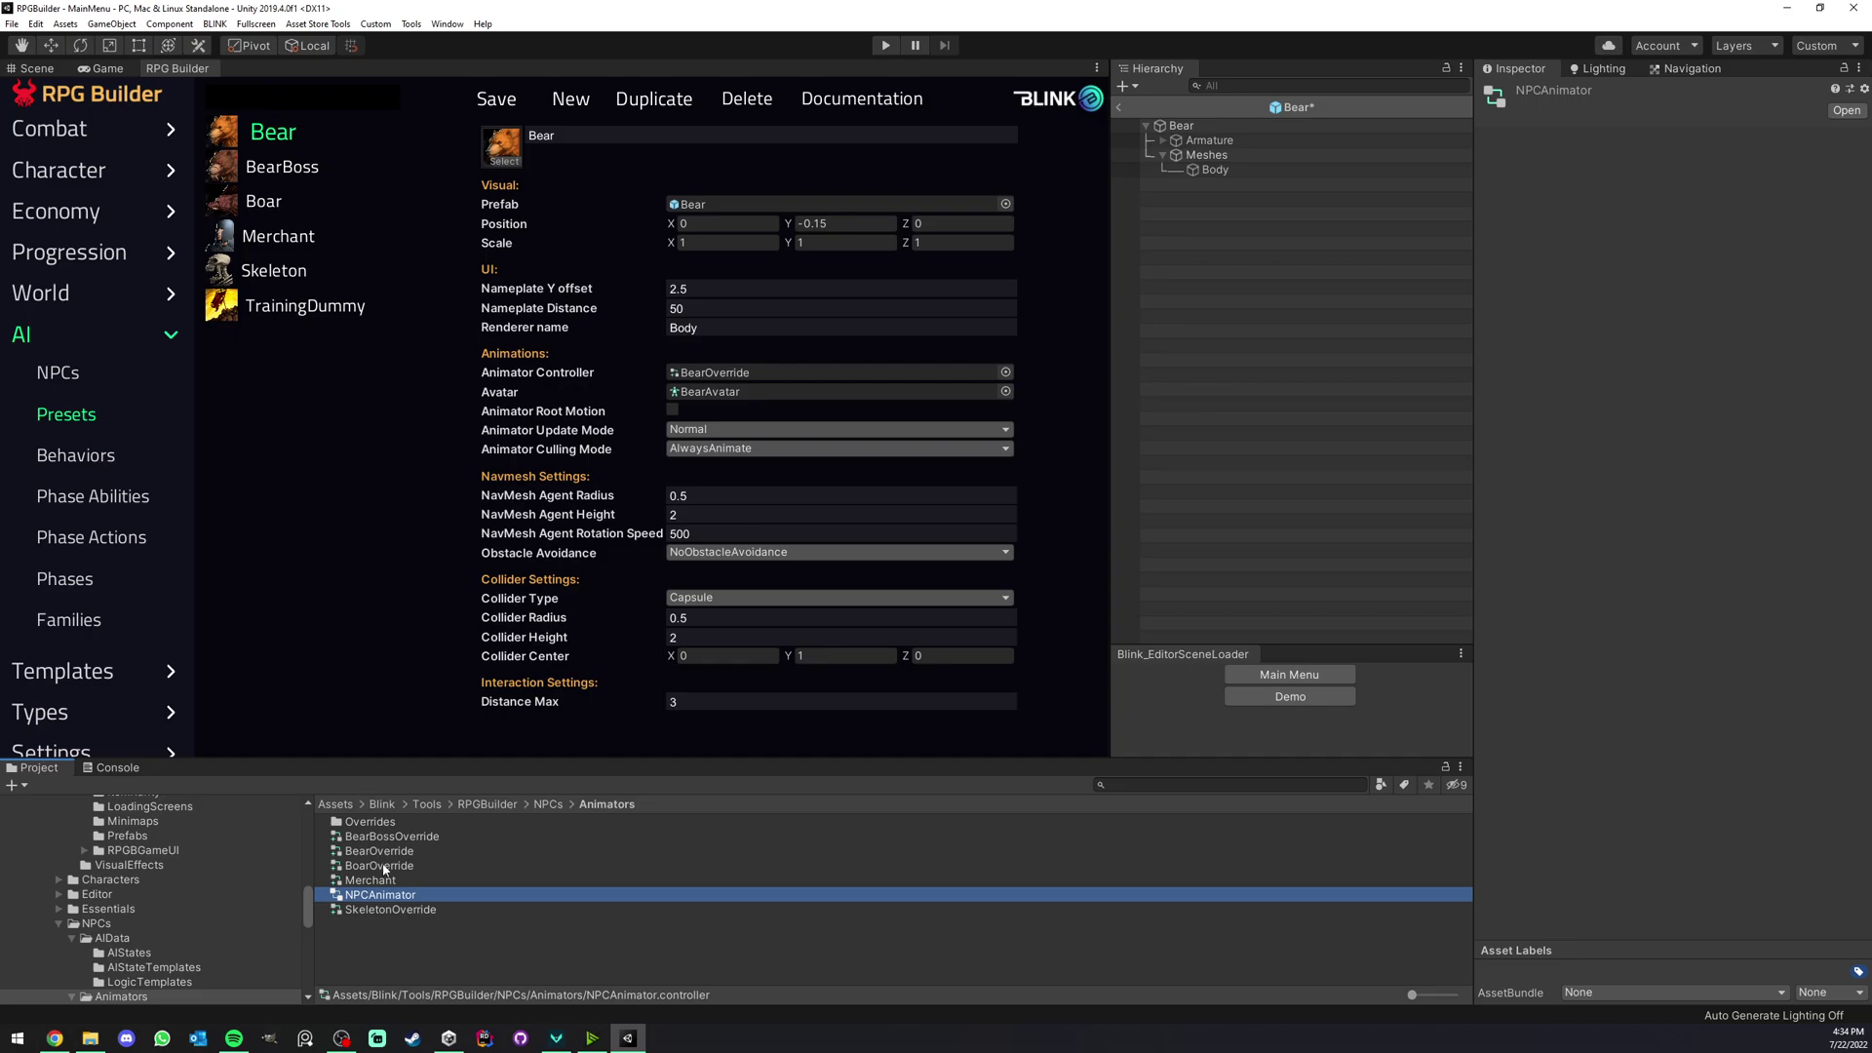
pyautogui.doubleClick(380, 895)
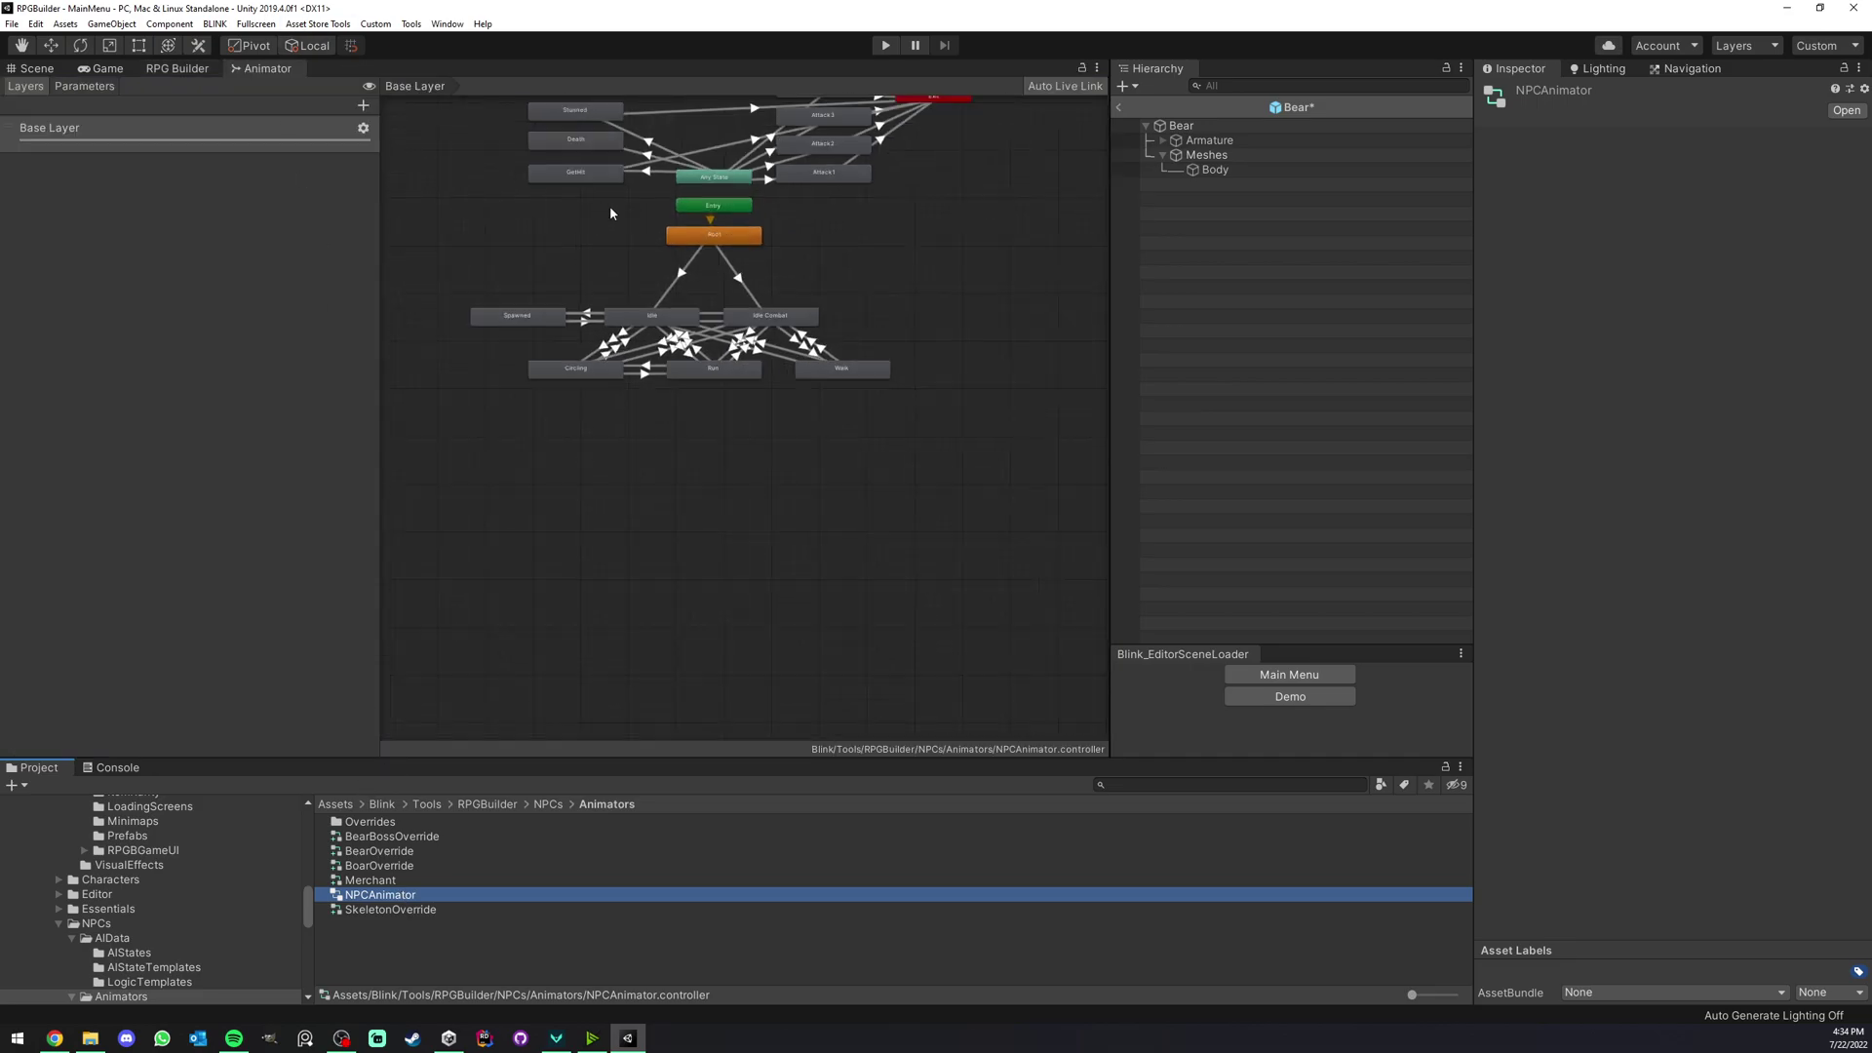
pyautogui.click(108, 68)
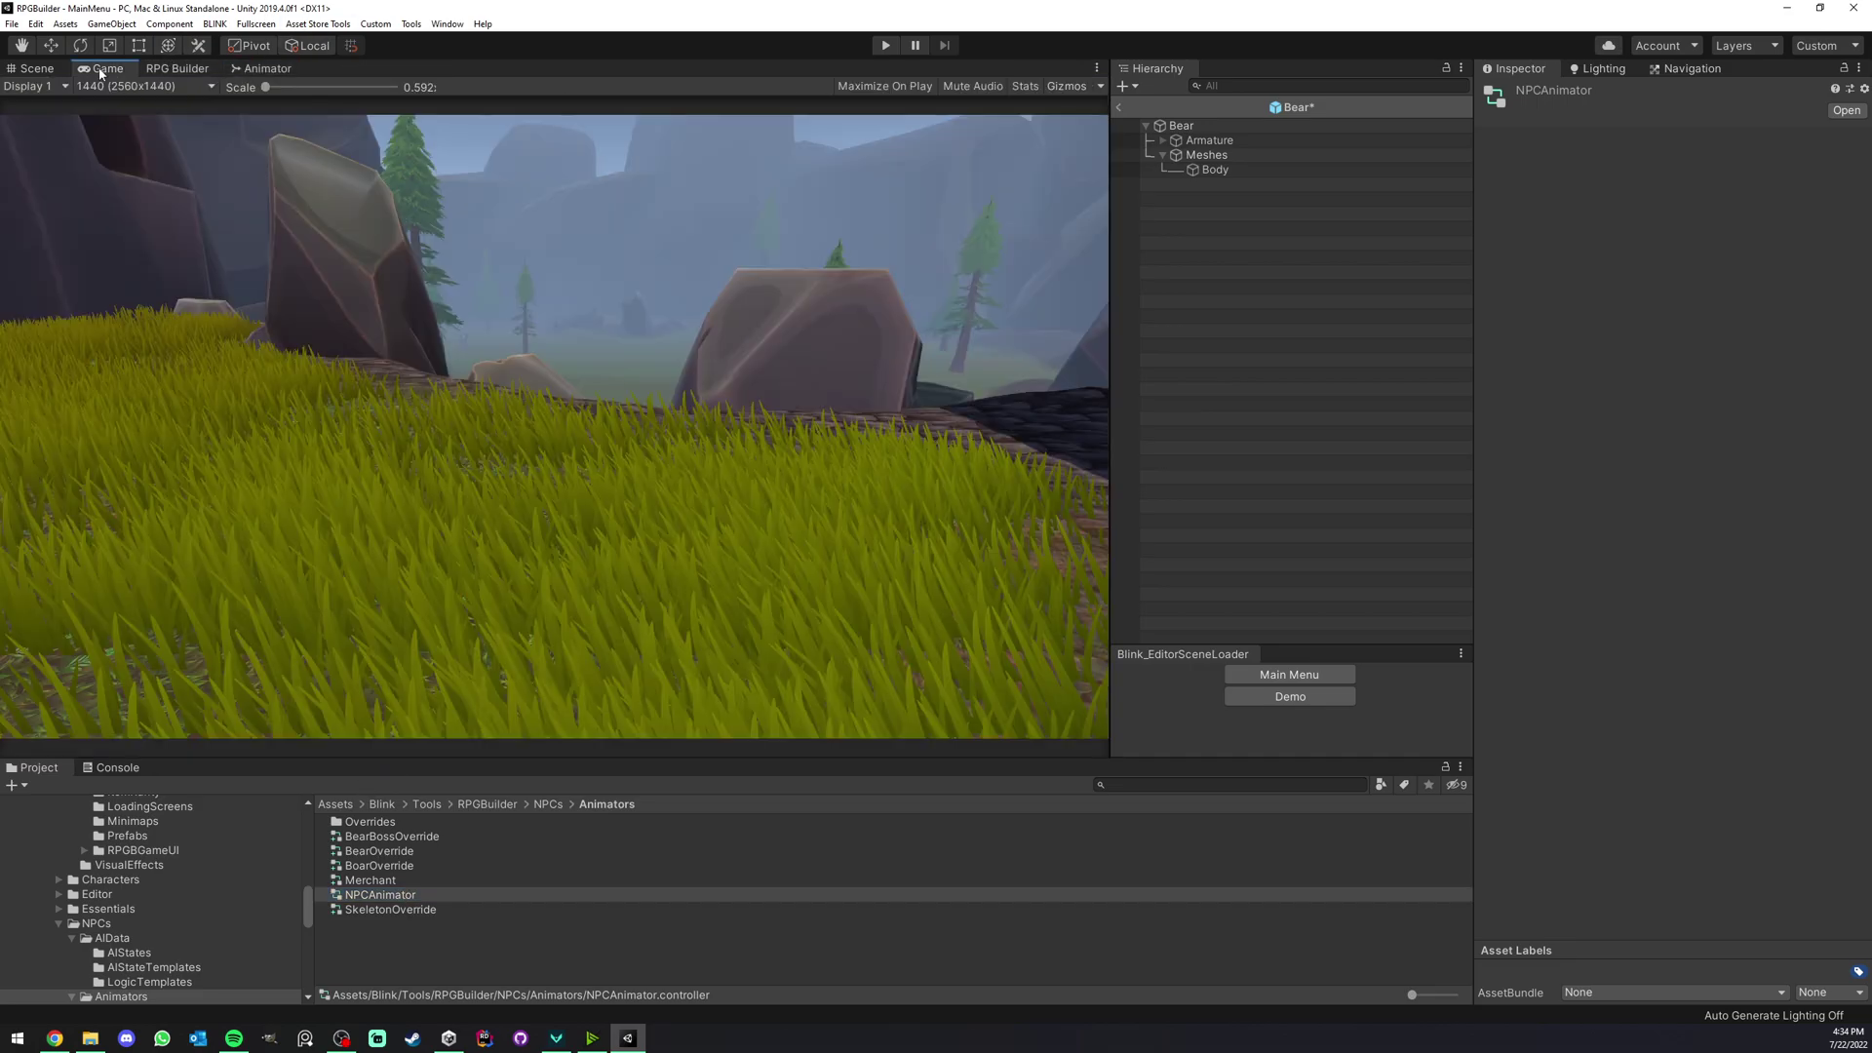
pyautogui.click(171, 68)
pyautogui.moveTo(380, 895); pyautogui.dragTo(679, 378)
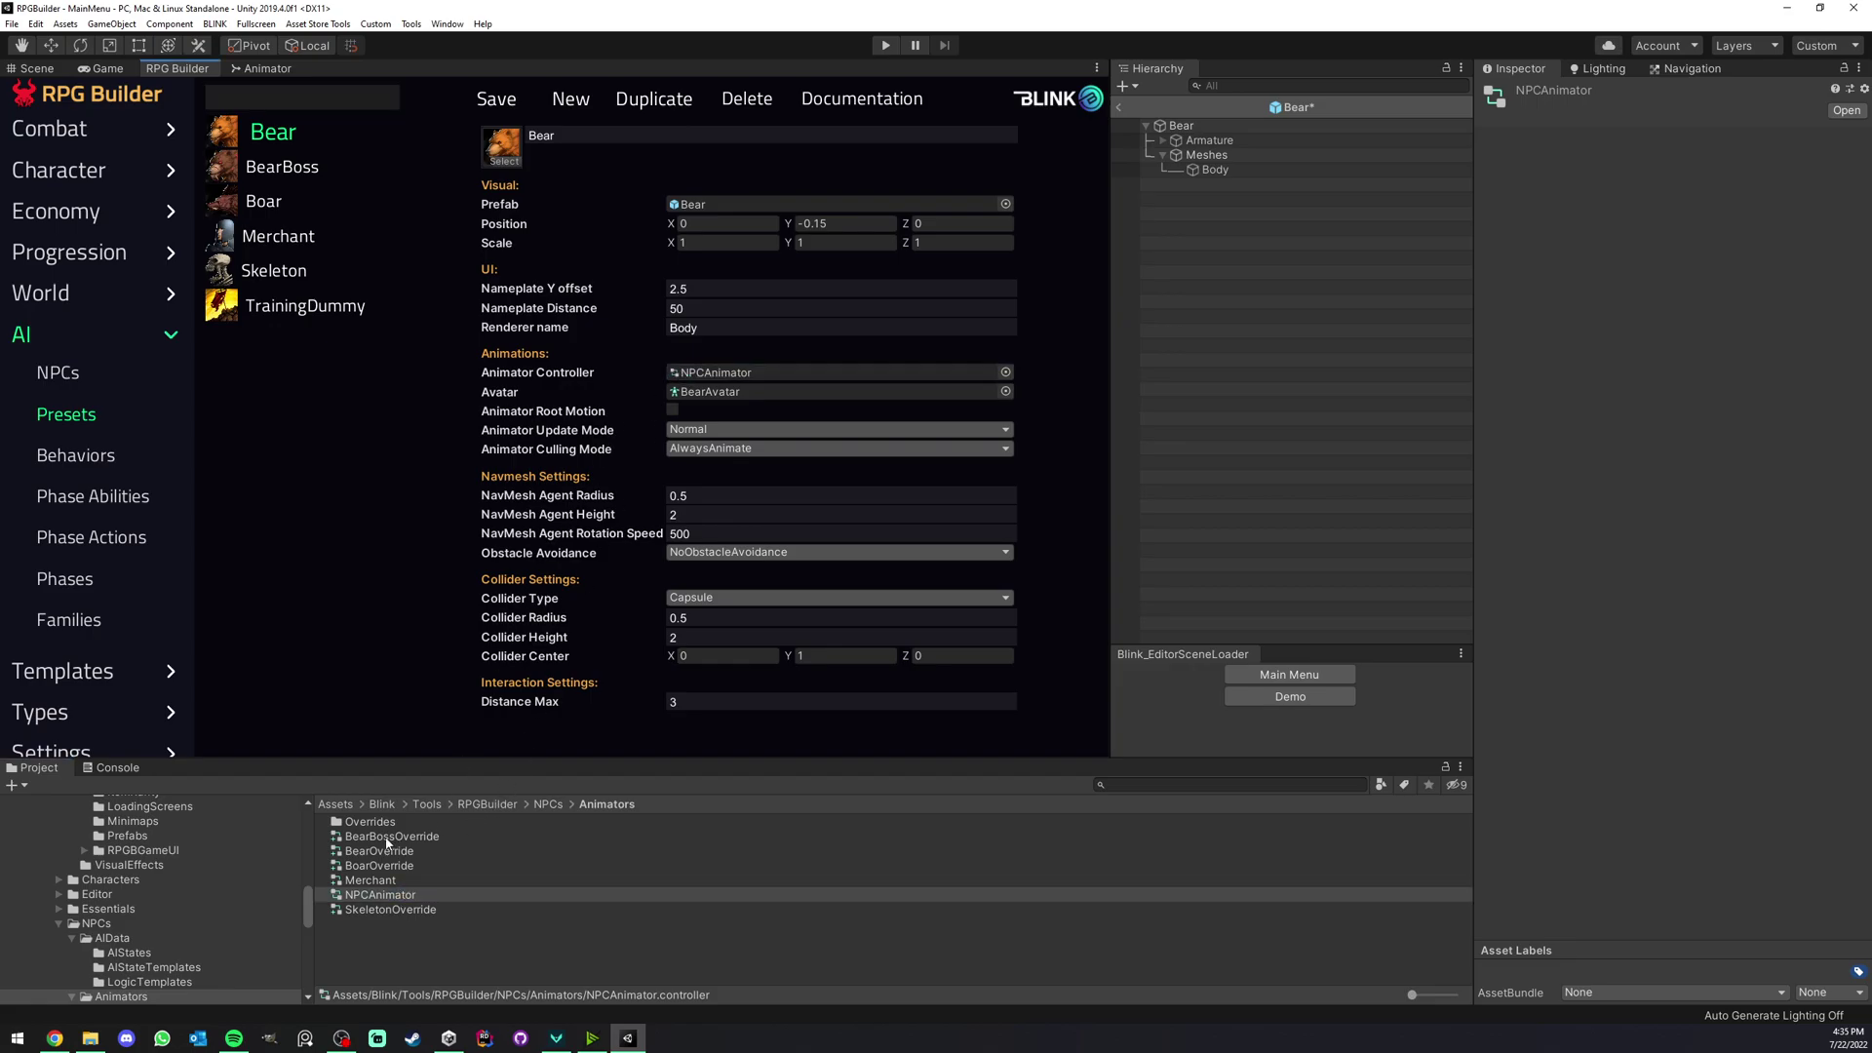
# - Assign BearOverride as the Bear's Animator Controller and compare its clip overrides with NPCAnimator
pyautogui.click(371, 852)
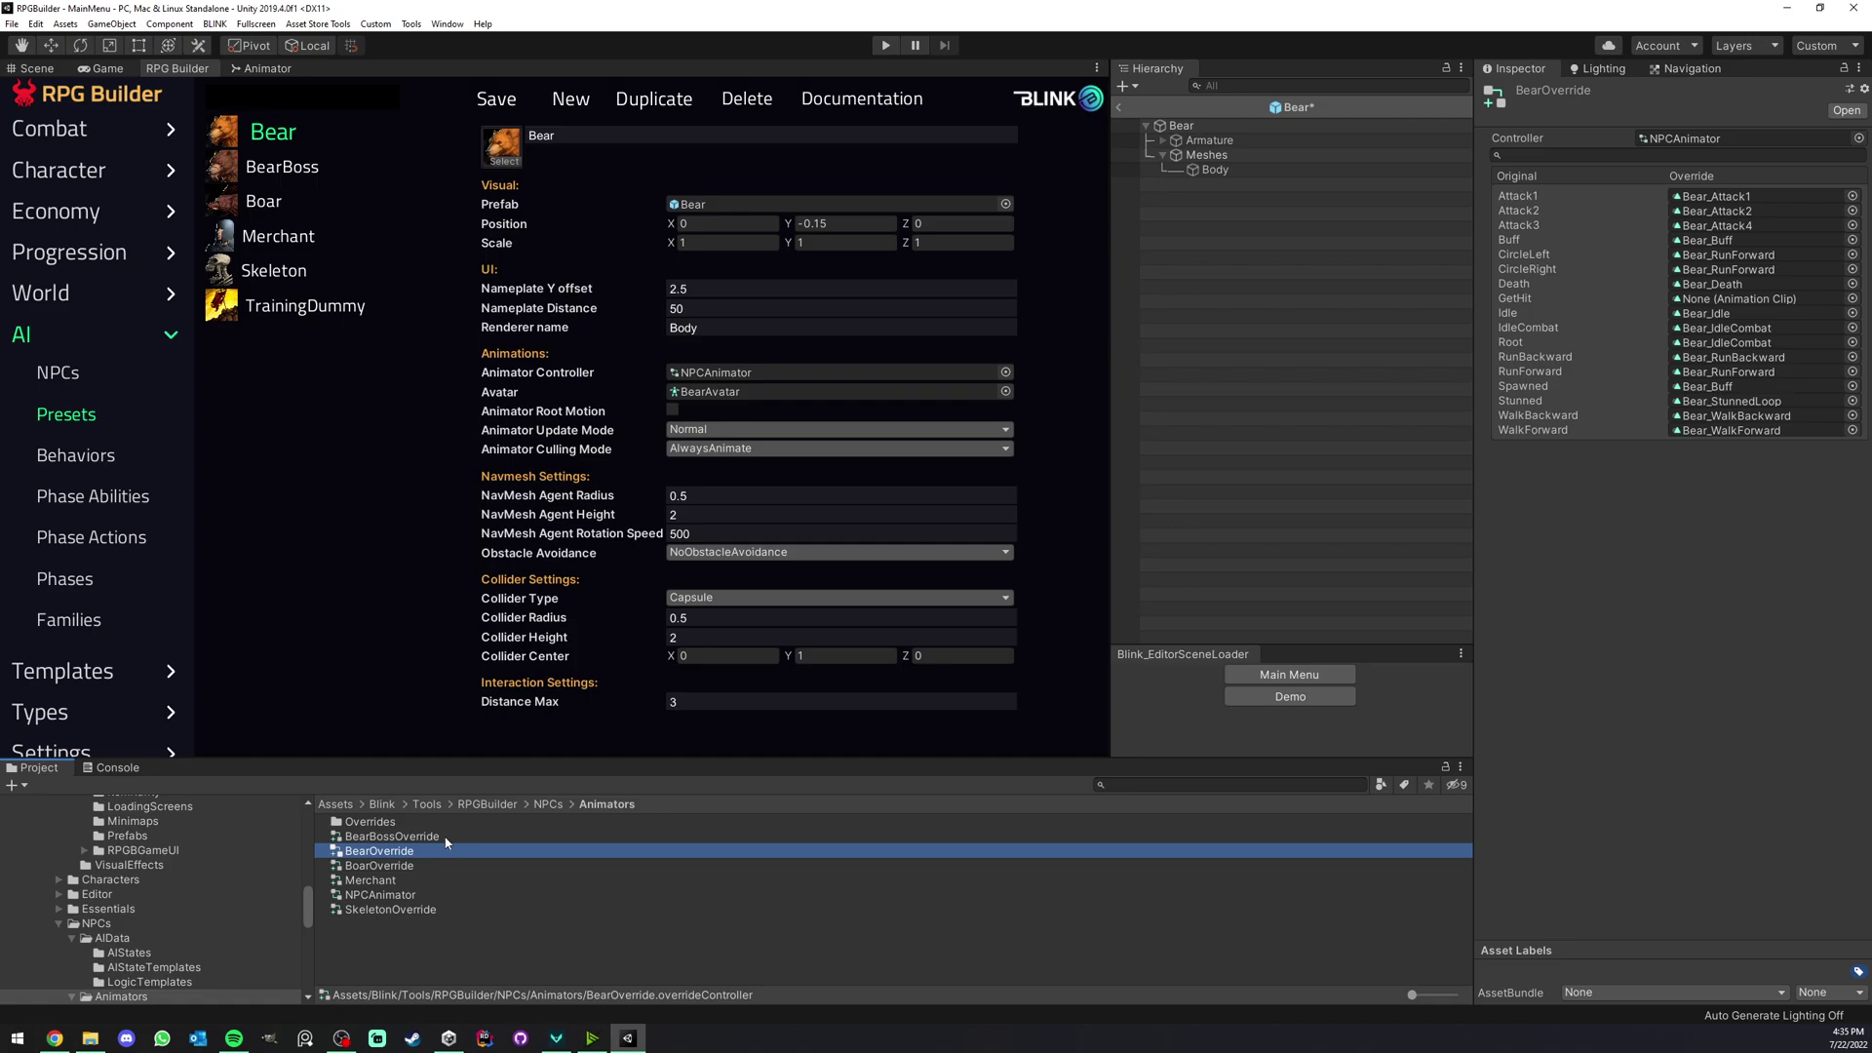
pyautogui.moveTo(446, 843); pyautogui.dragTo(721, 376)
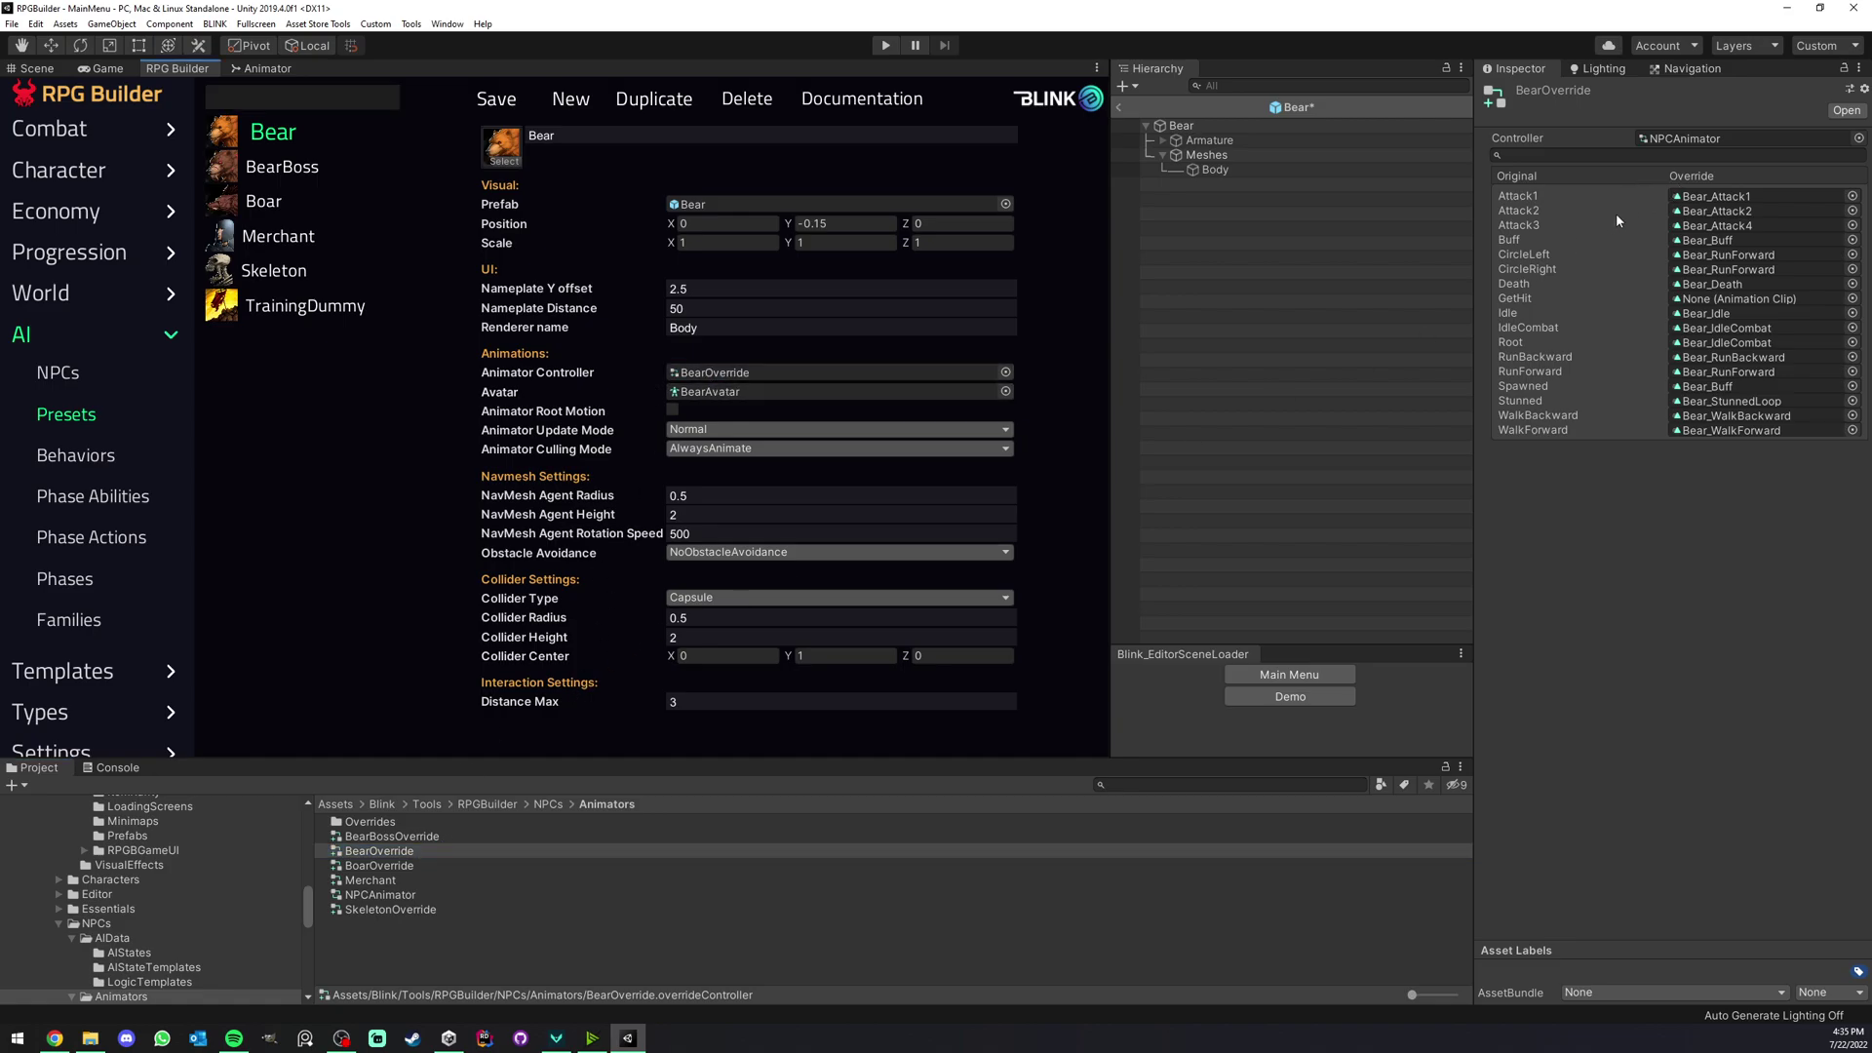
pyautogui.click(400, 895)
pyautogui.click(380, 851)
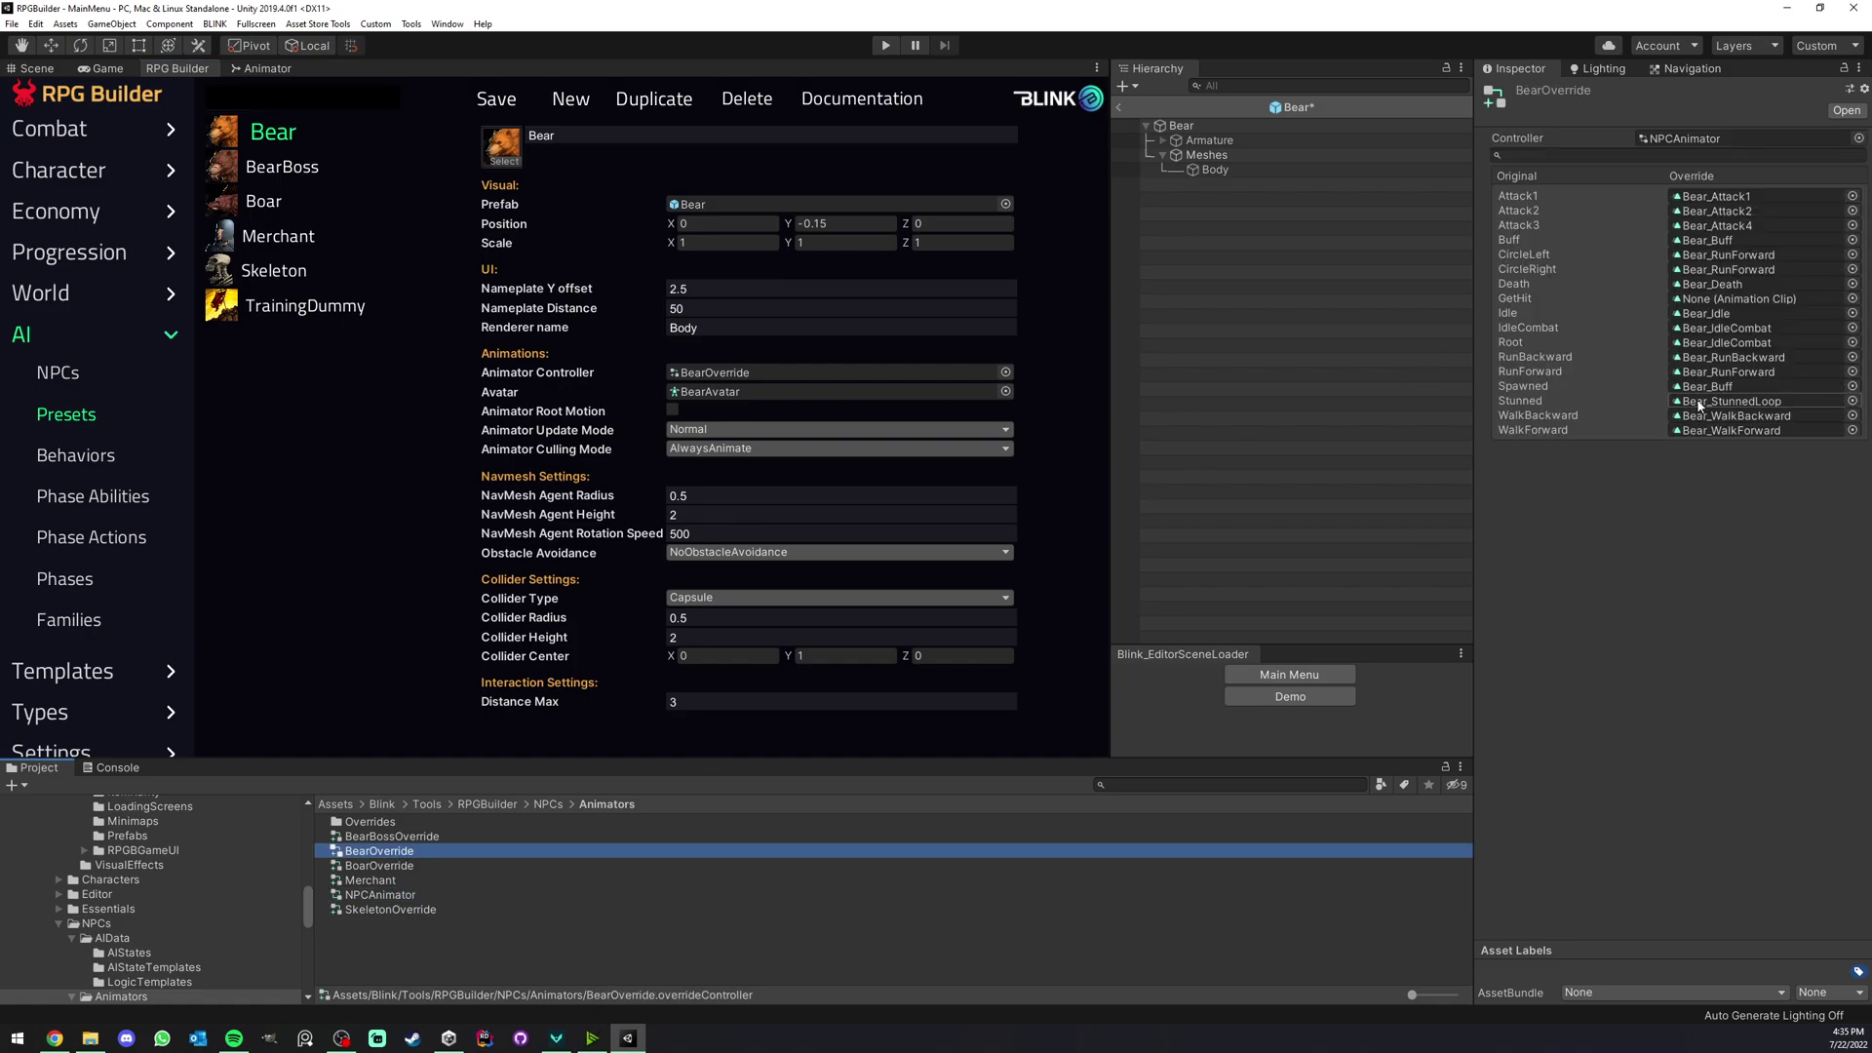
# - Browse NPCAnimator's state graph, selecting the Stunned and Death states, then return to the Bear preset
pyautogui.click(262, 68)
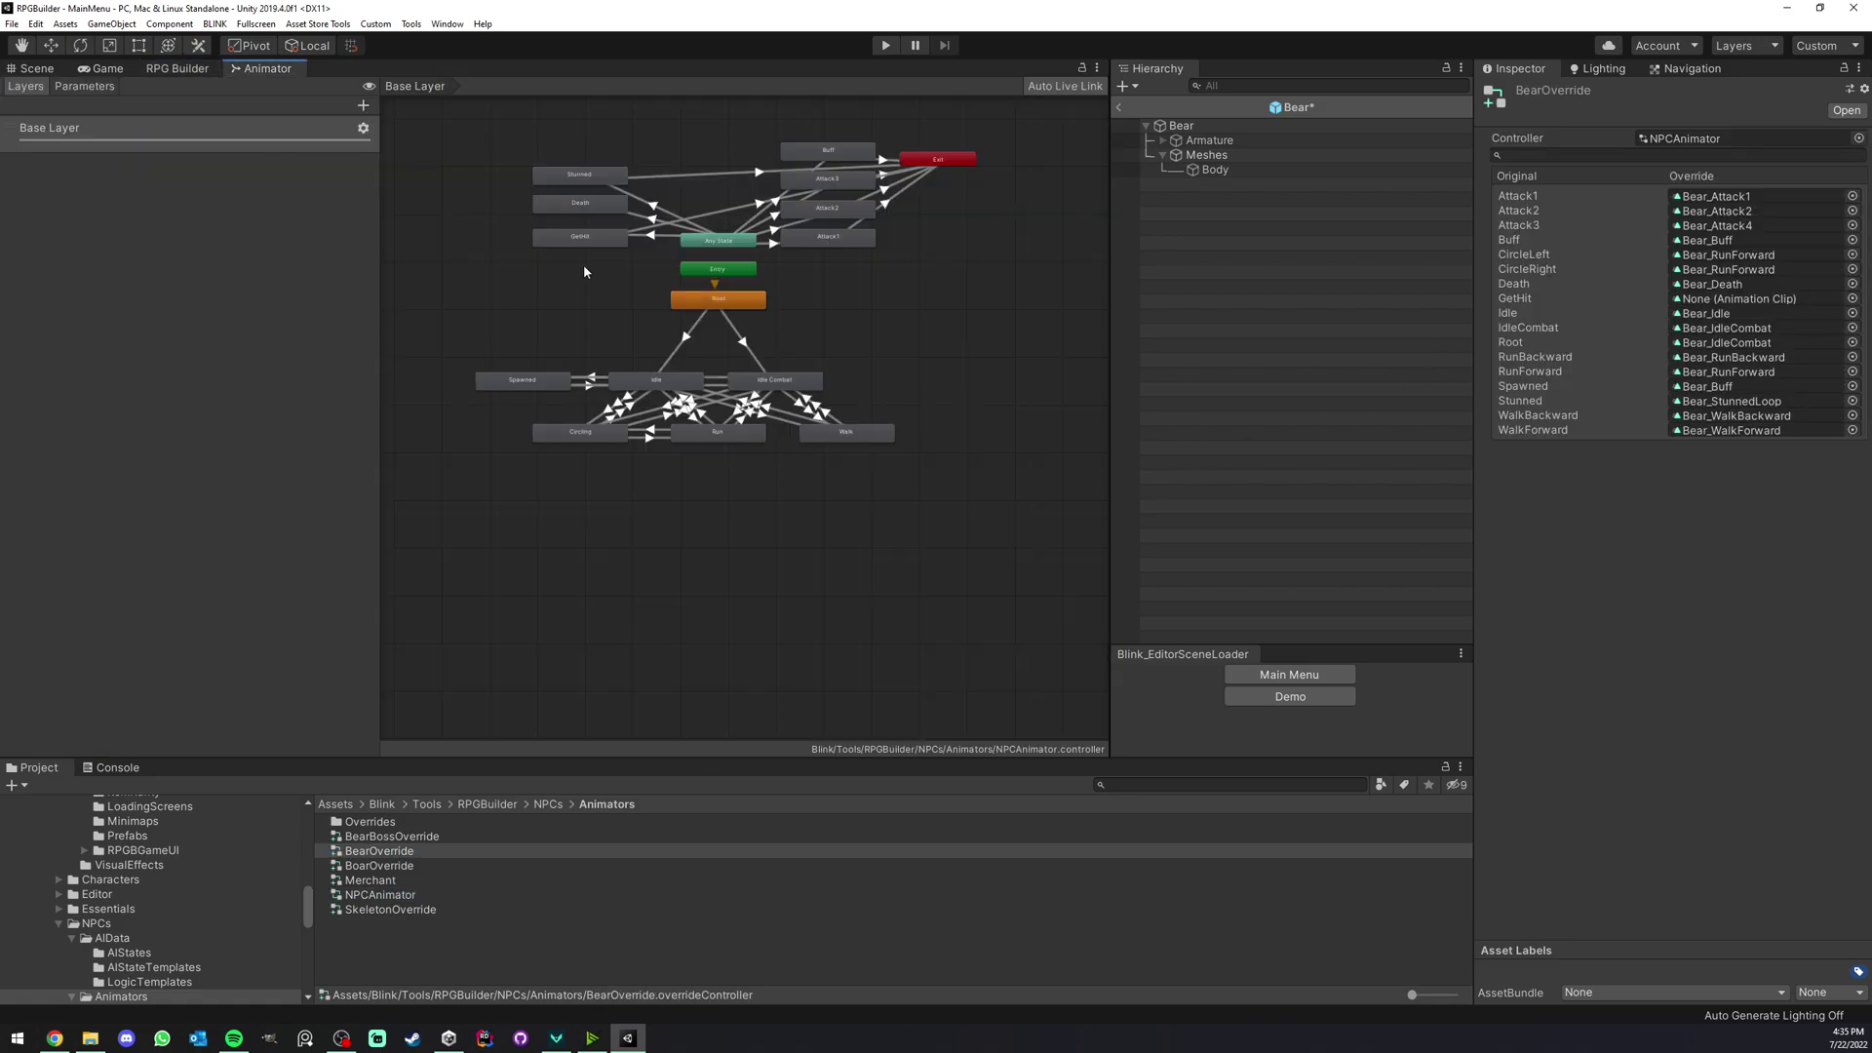
pyautogui.click(166, 70)
pyautogui.click(261, 68)
pyautogui.click(107, 68)
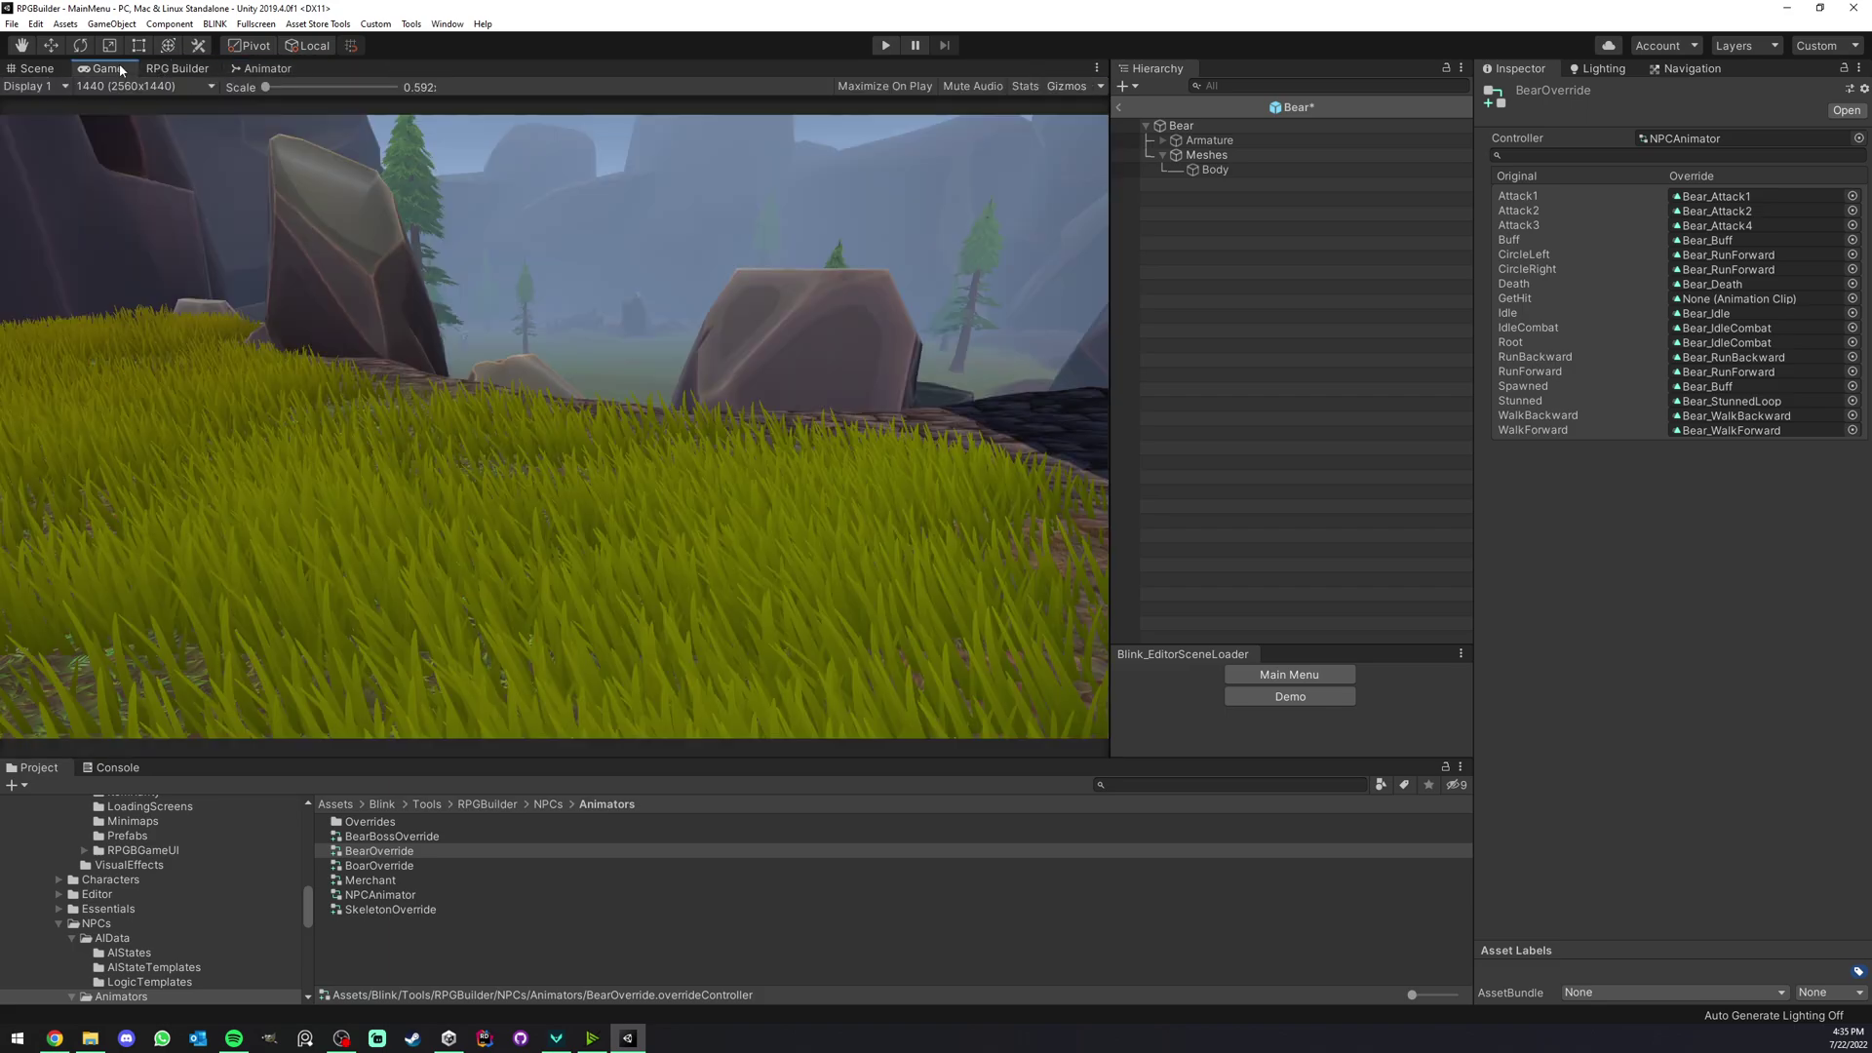
pyautogui.click(261, 68)
pyautogui.click(580, 175)
pyautogui.click(580, 203)
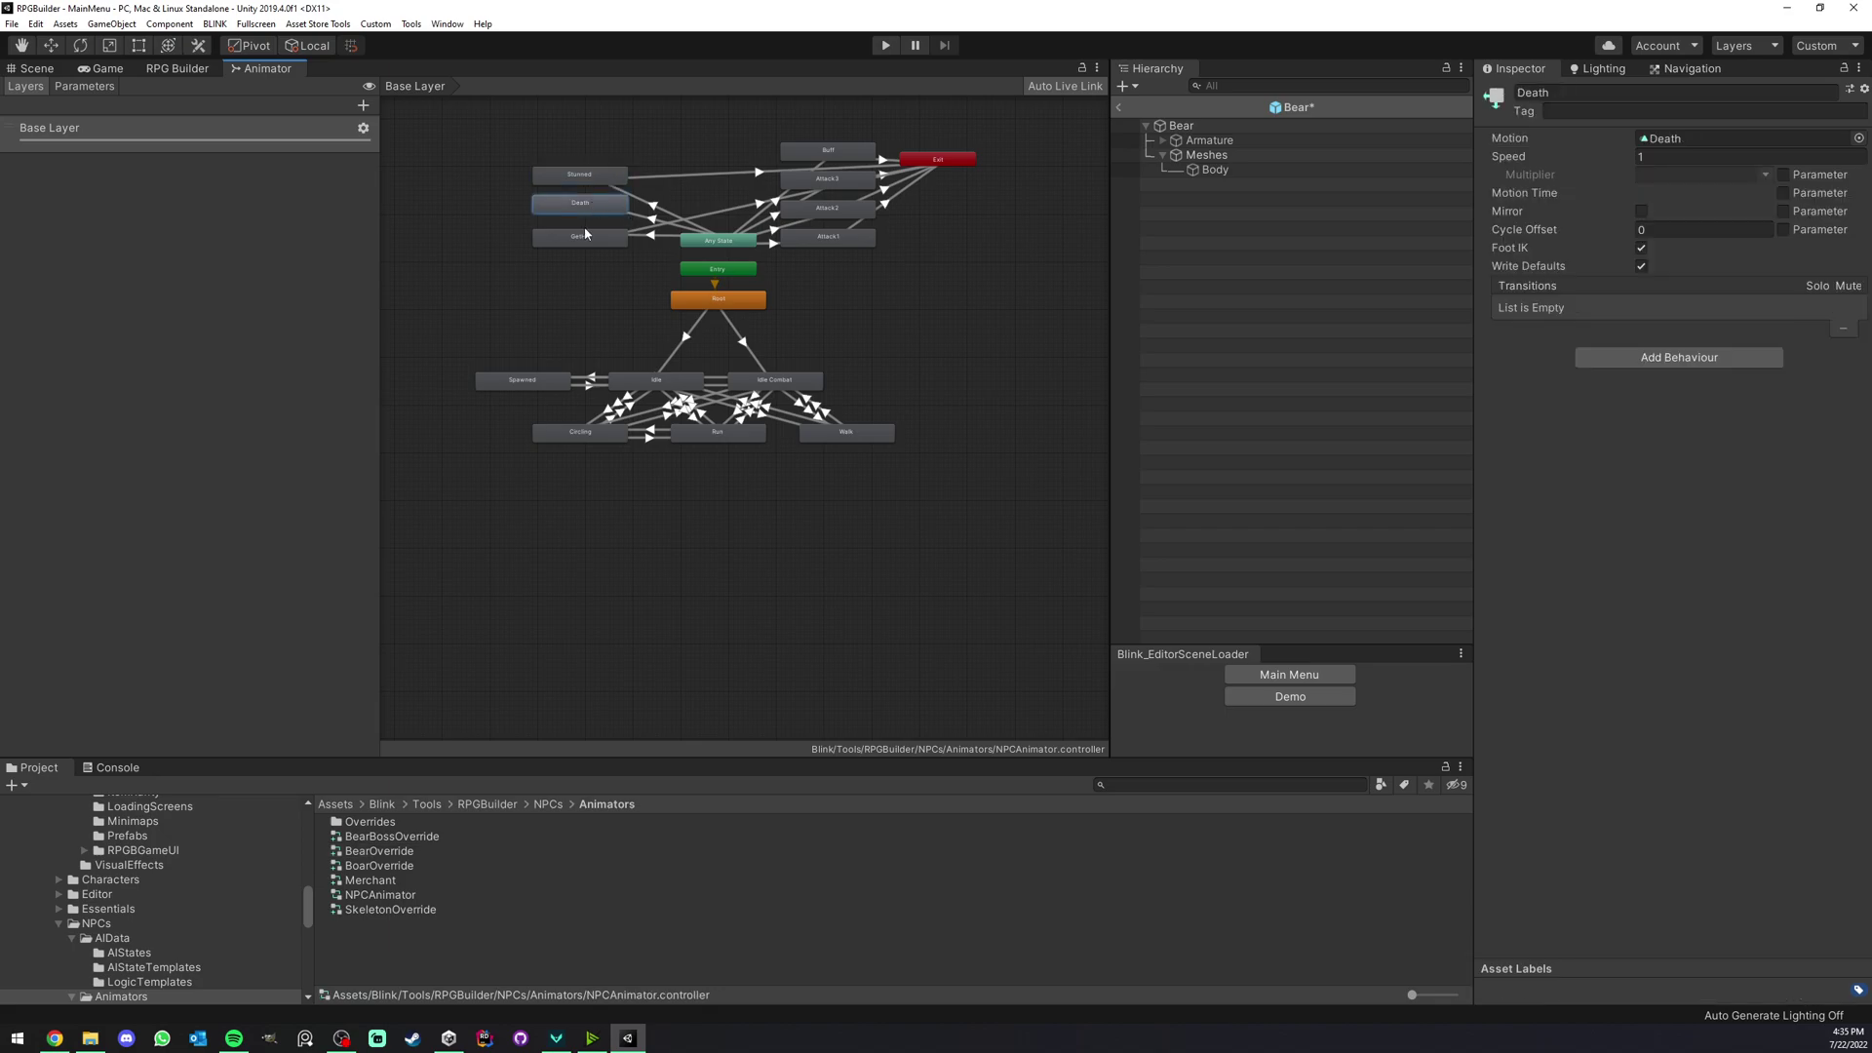
pyautogui.rightClick(583, 226)
pyautogui.press('Escape')
pyautogui.click(379, 851)
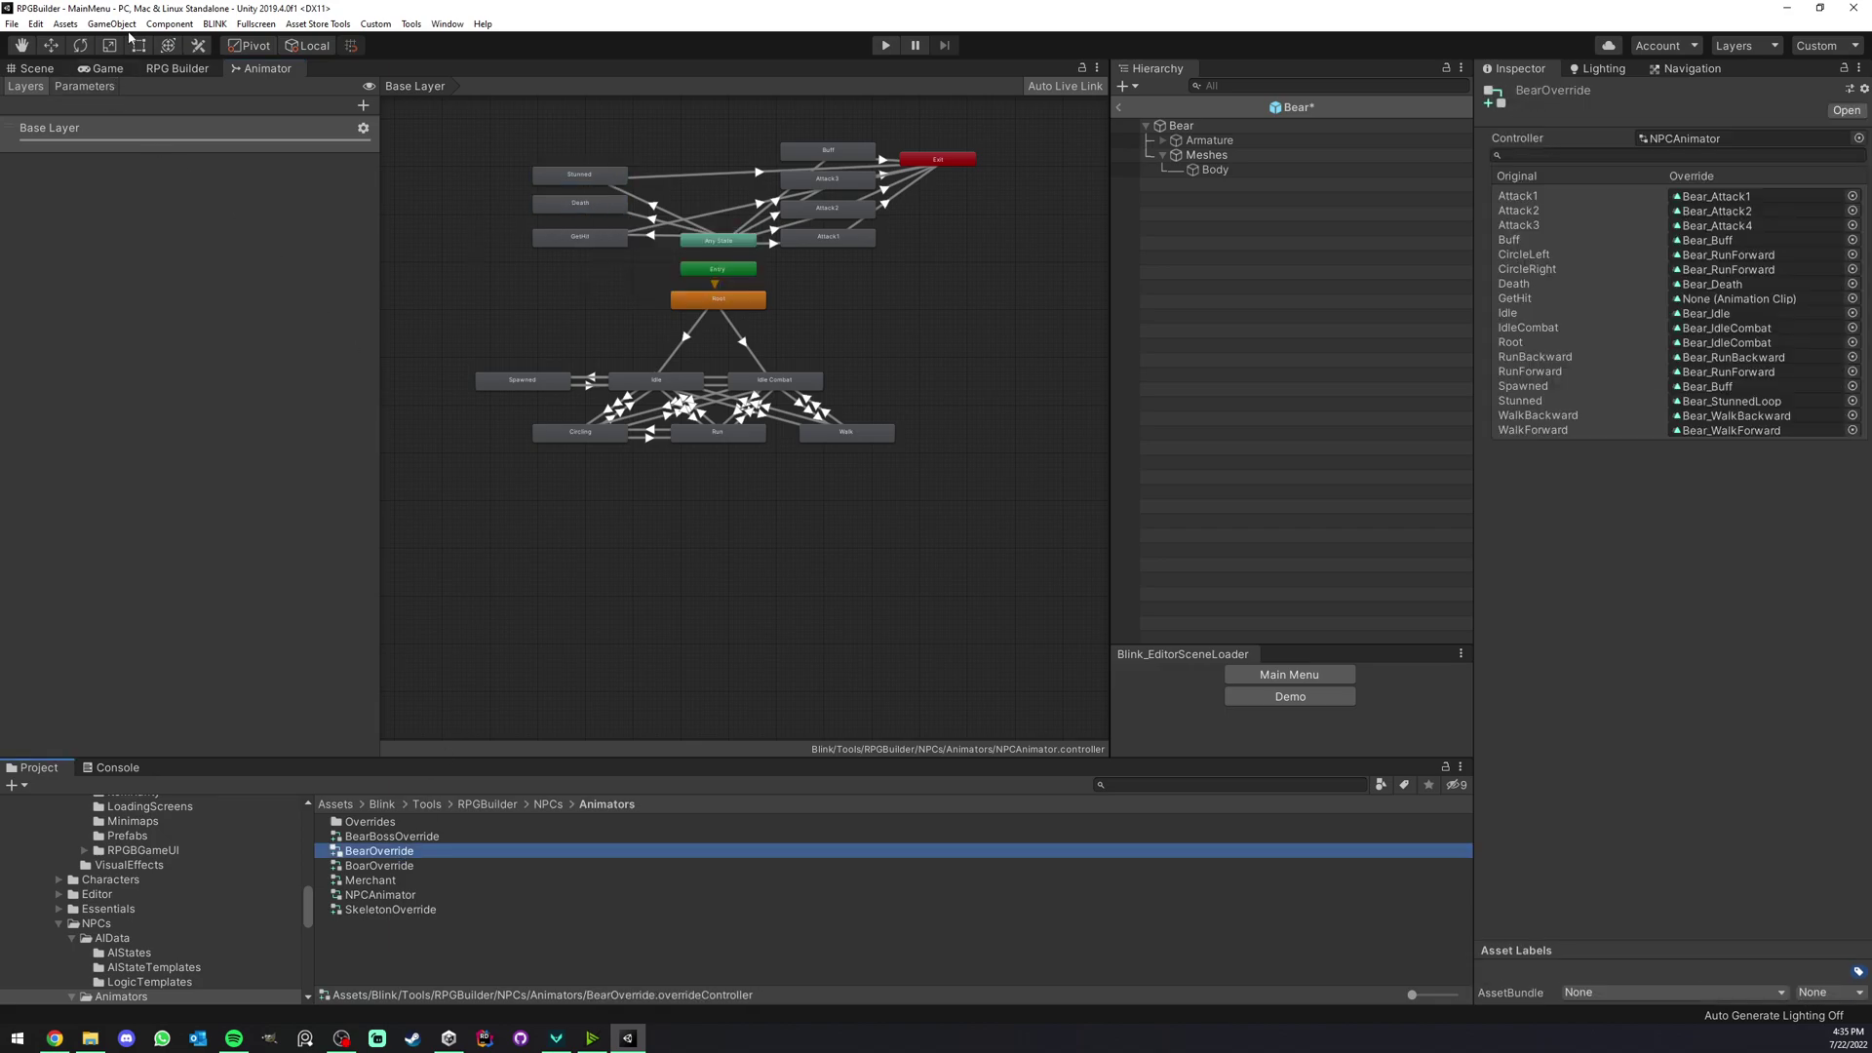
pyautogui.click(177, 69)
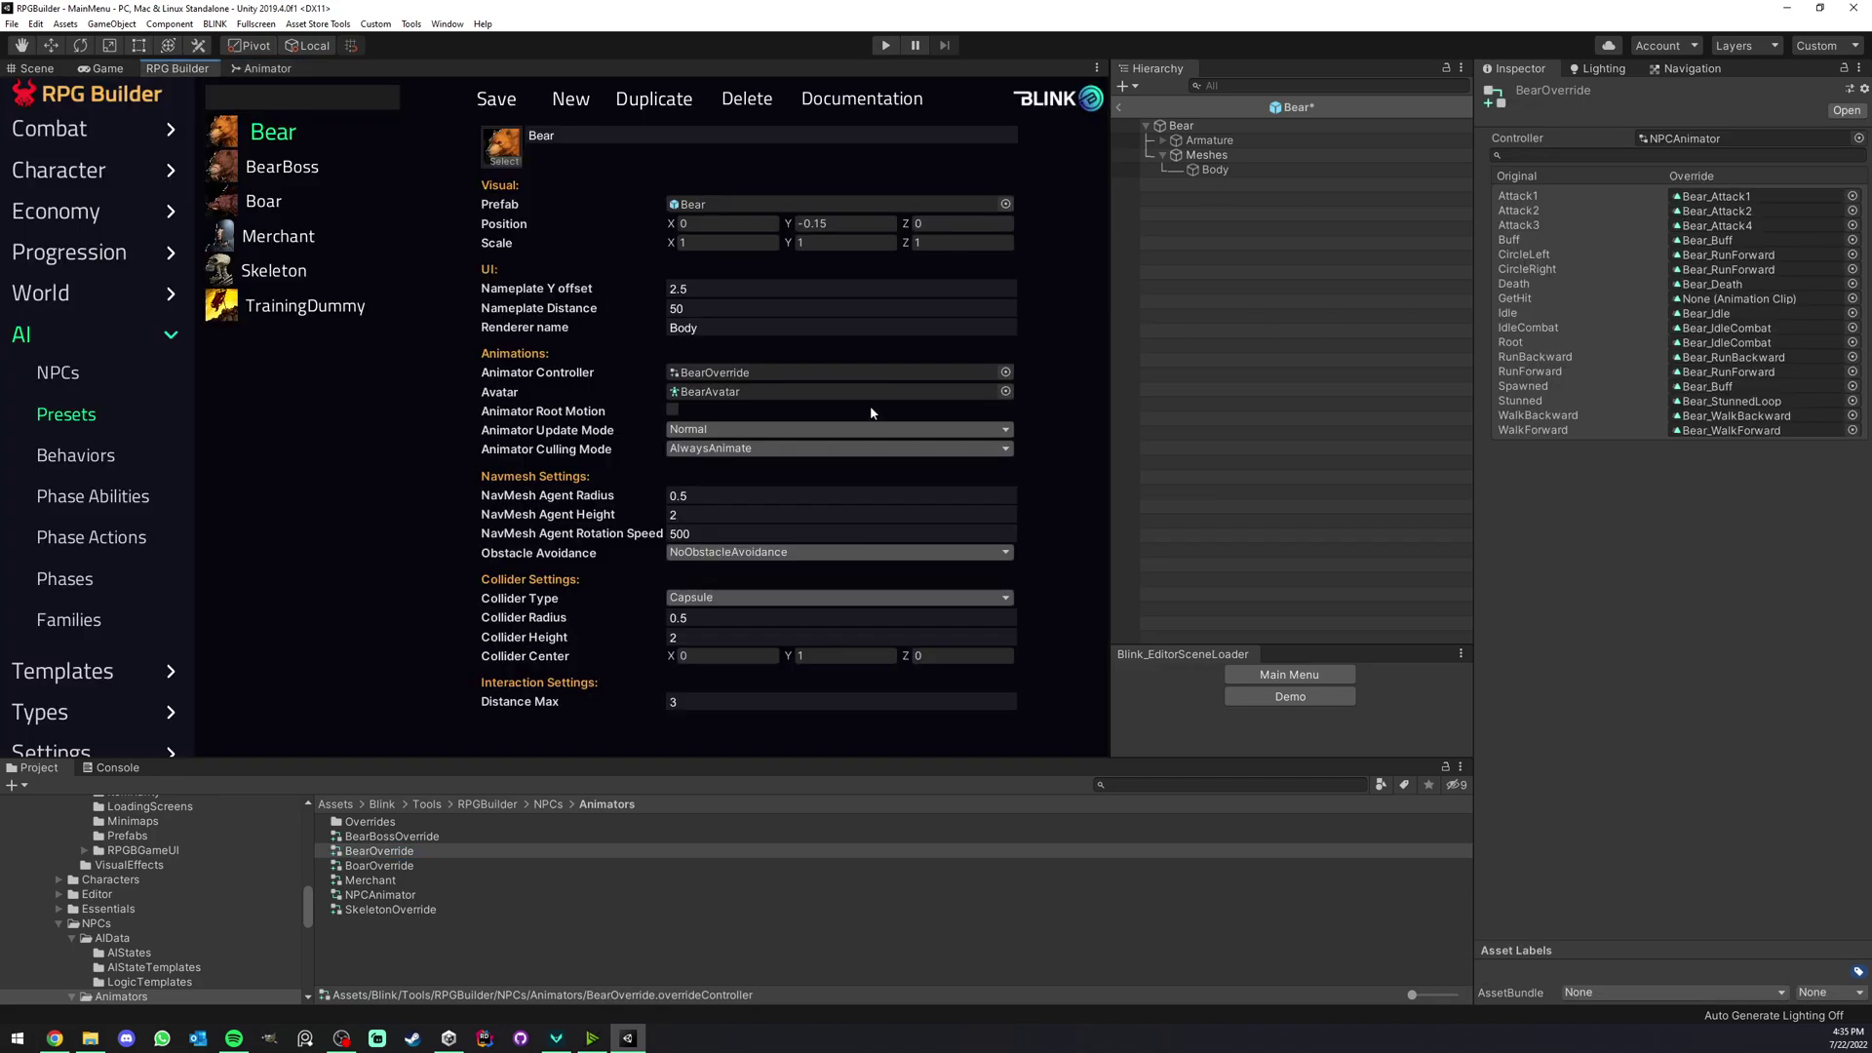
# - Widen the preset editor, find BearAvatar in the Bear_Meshes folder, and exit the Bear prefab
pyautogui.moveTo(1110, 368); pyautogui.dragTo(1273, 359)
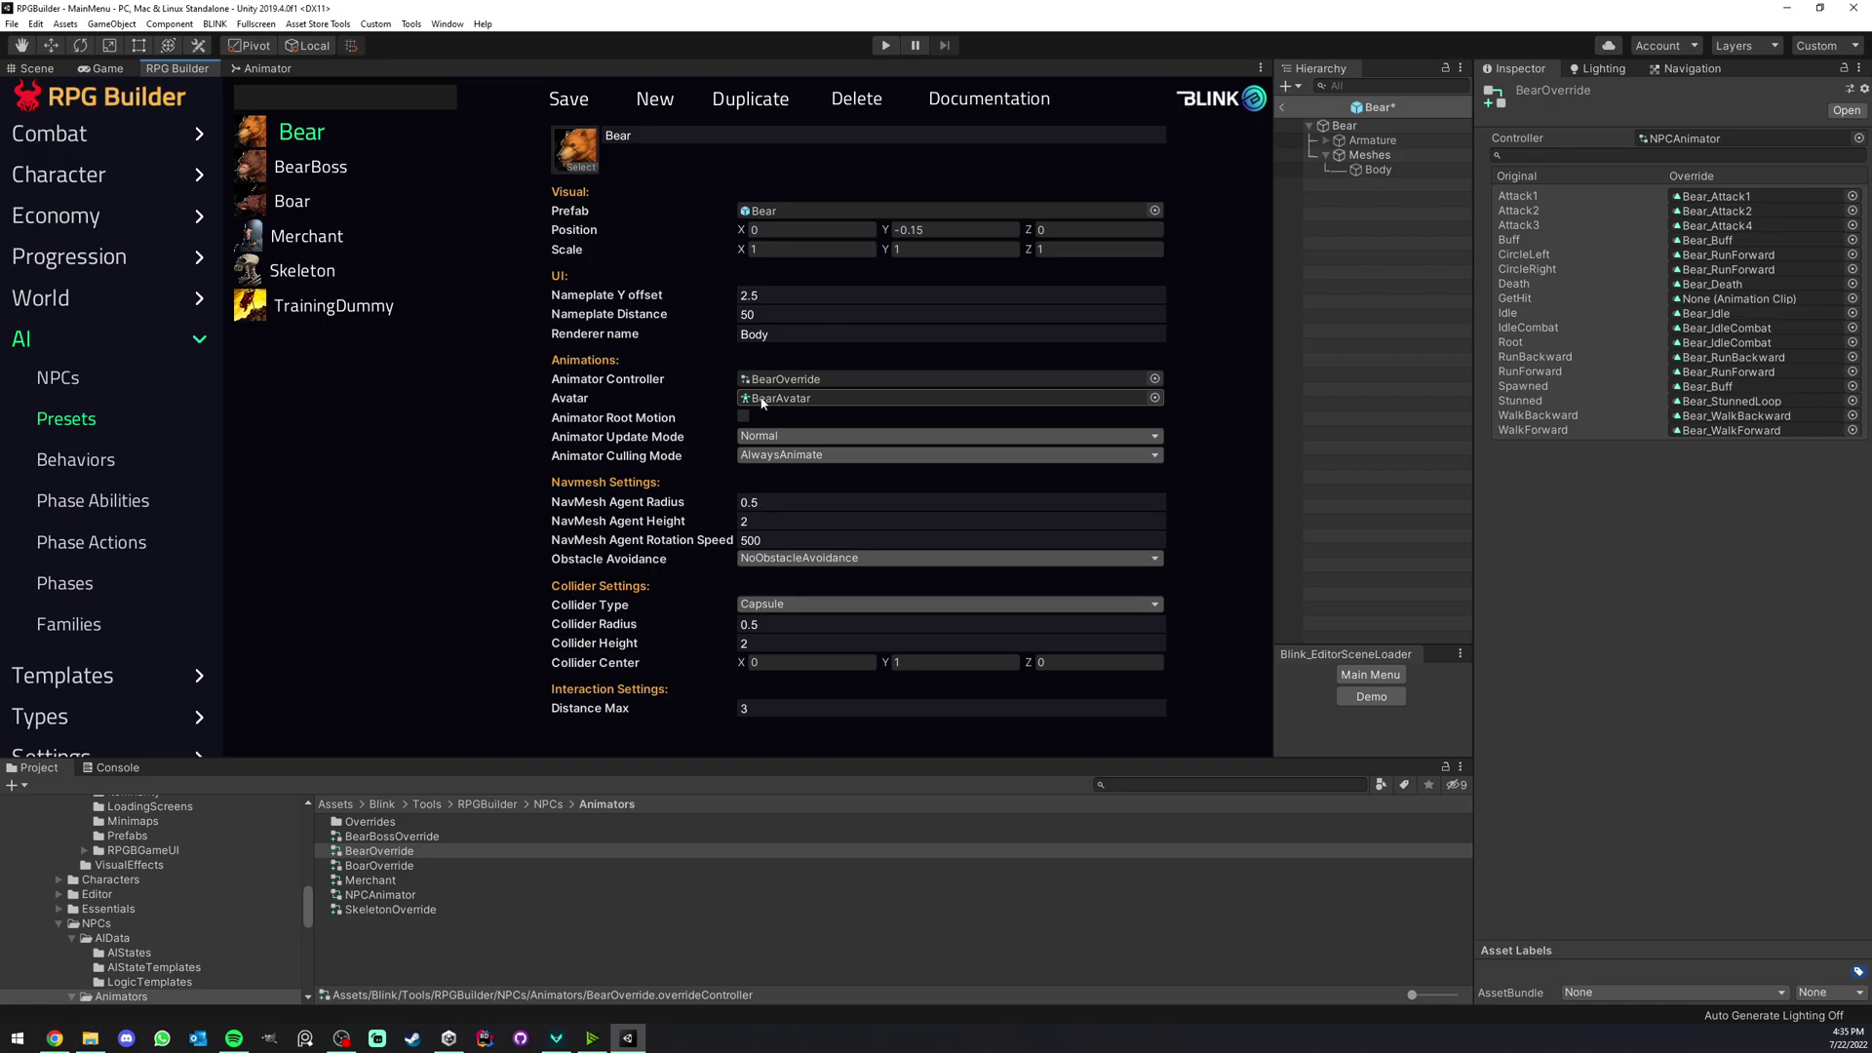
pyautogui.click(764, 400)
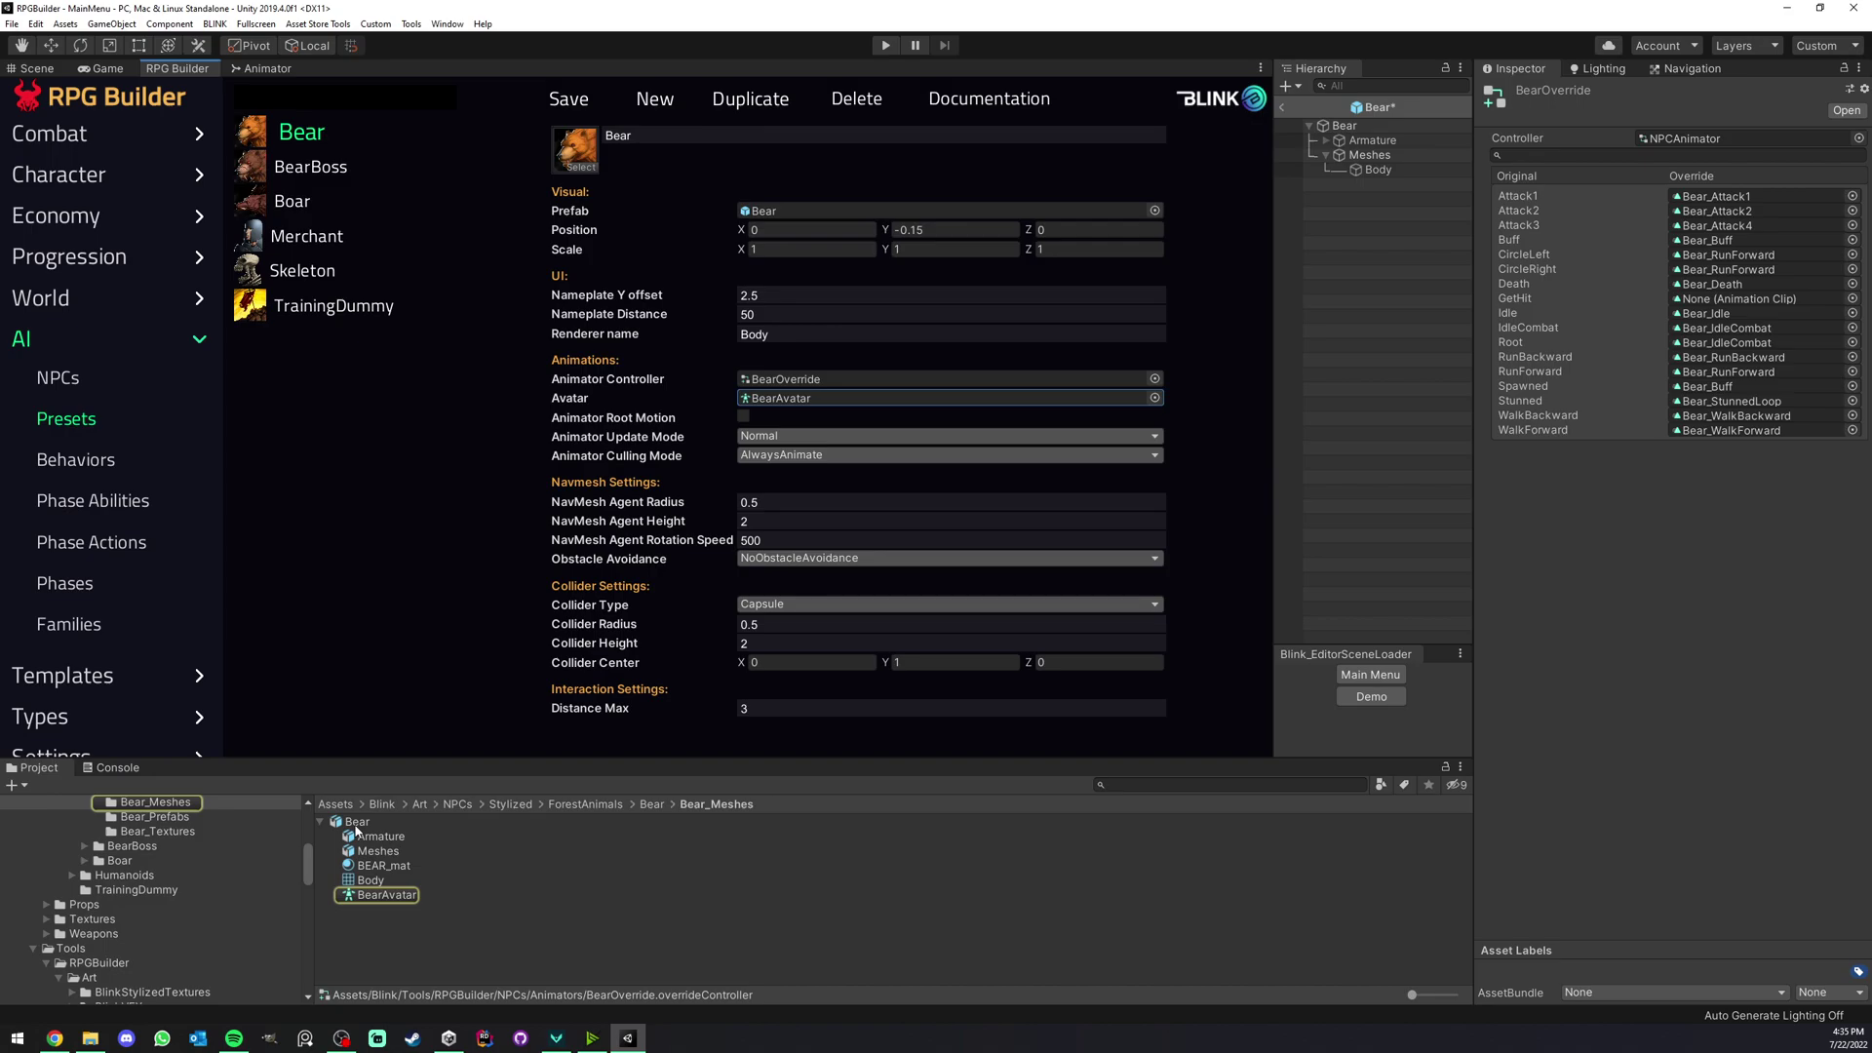
pyautogui.scroll(2, 163, 862)
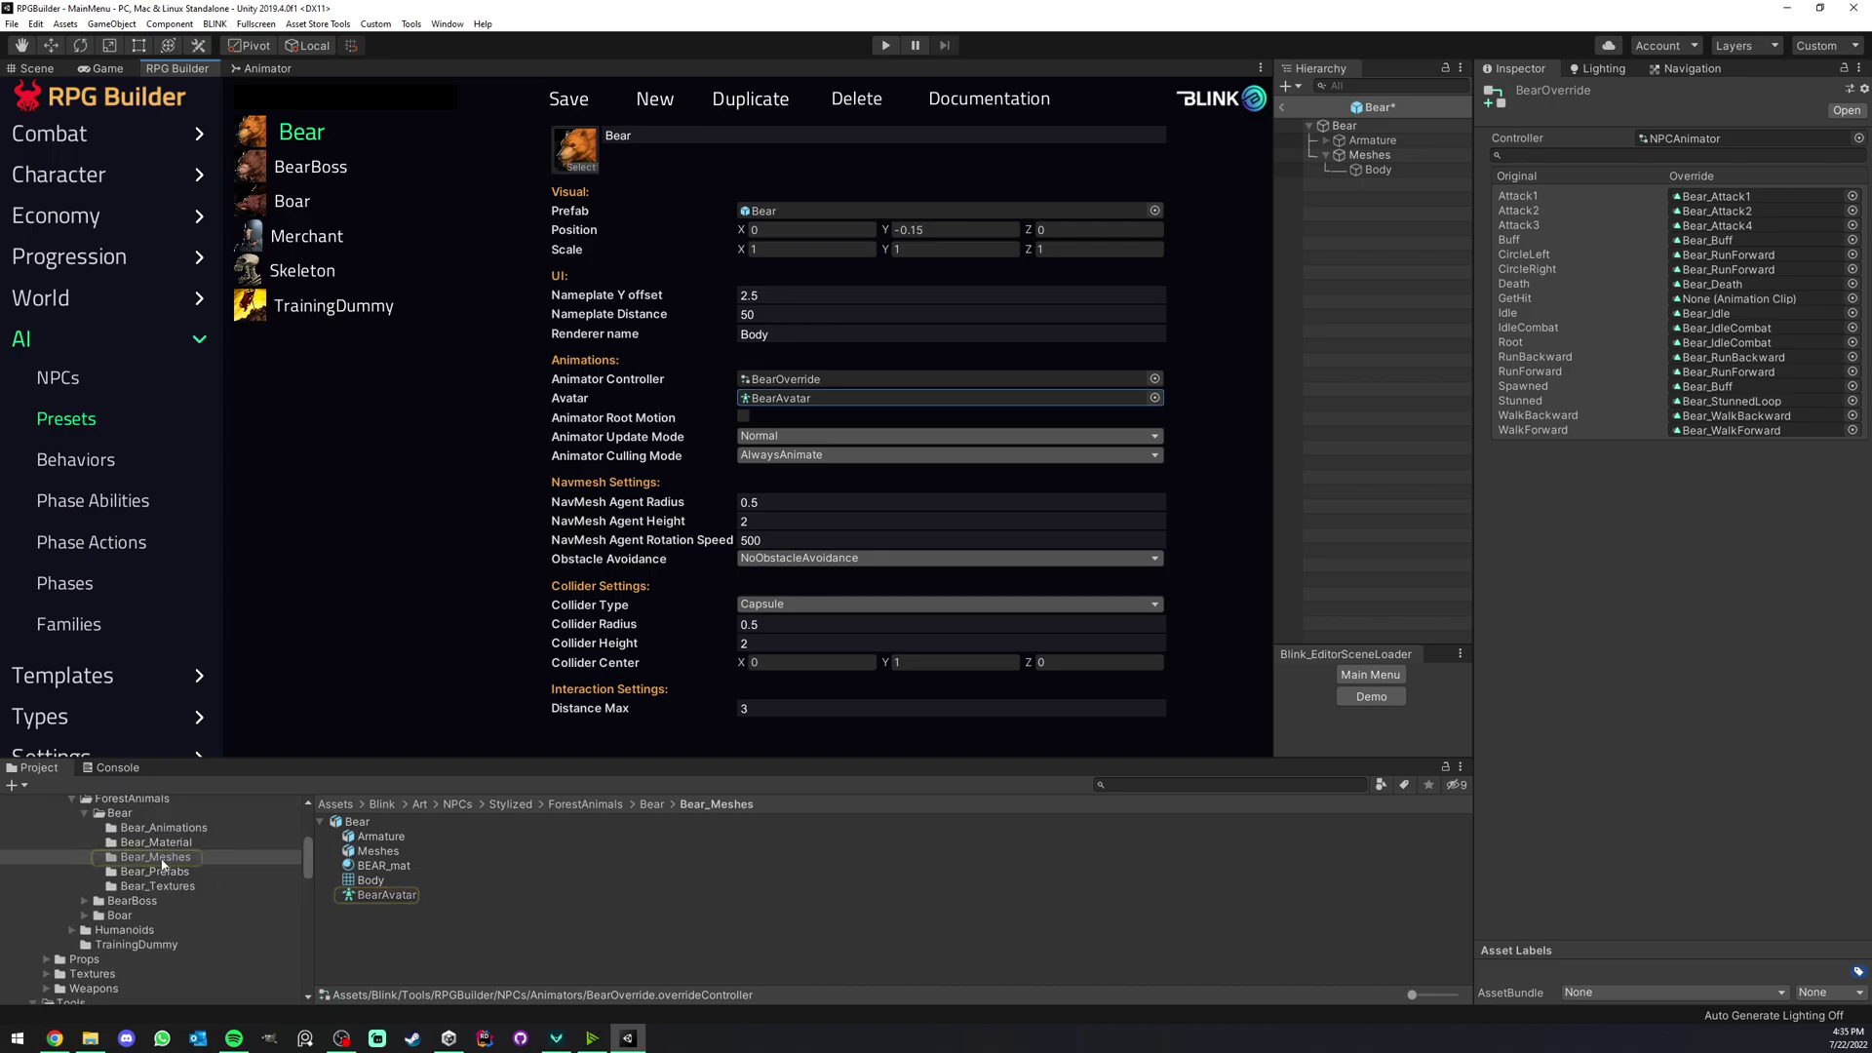
pyautogui.click(191, 872)
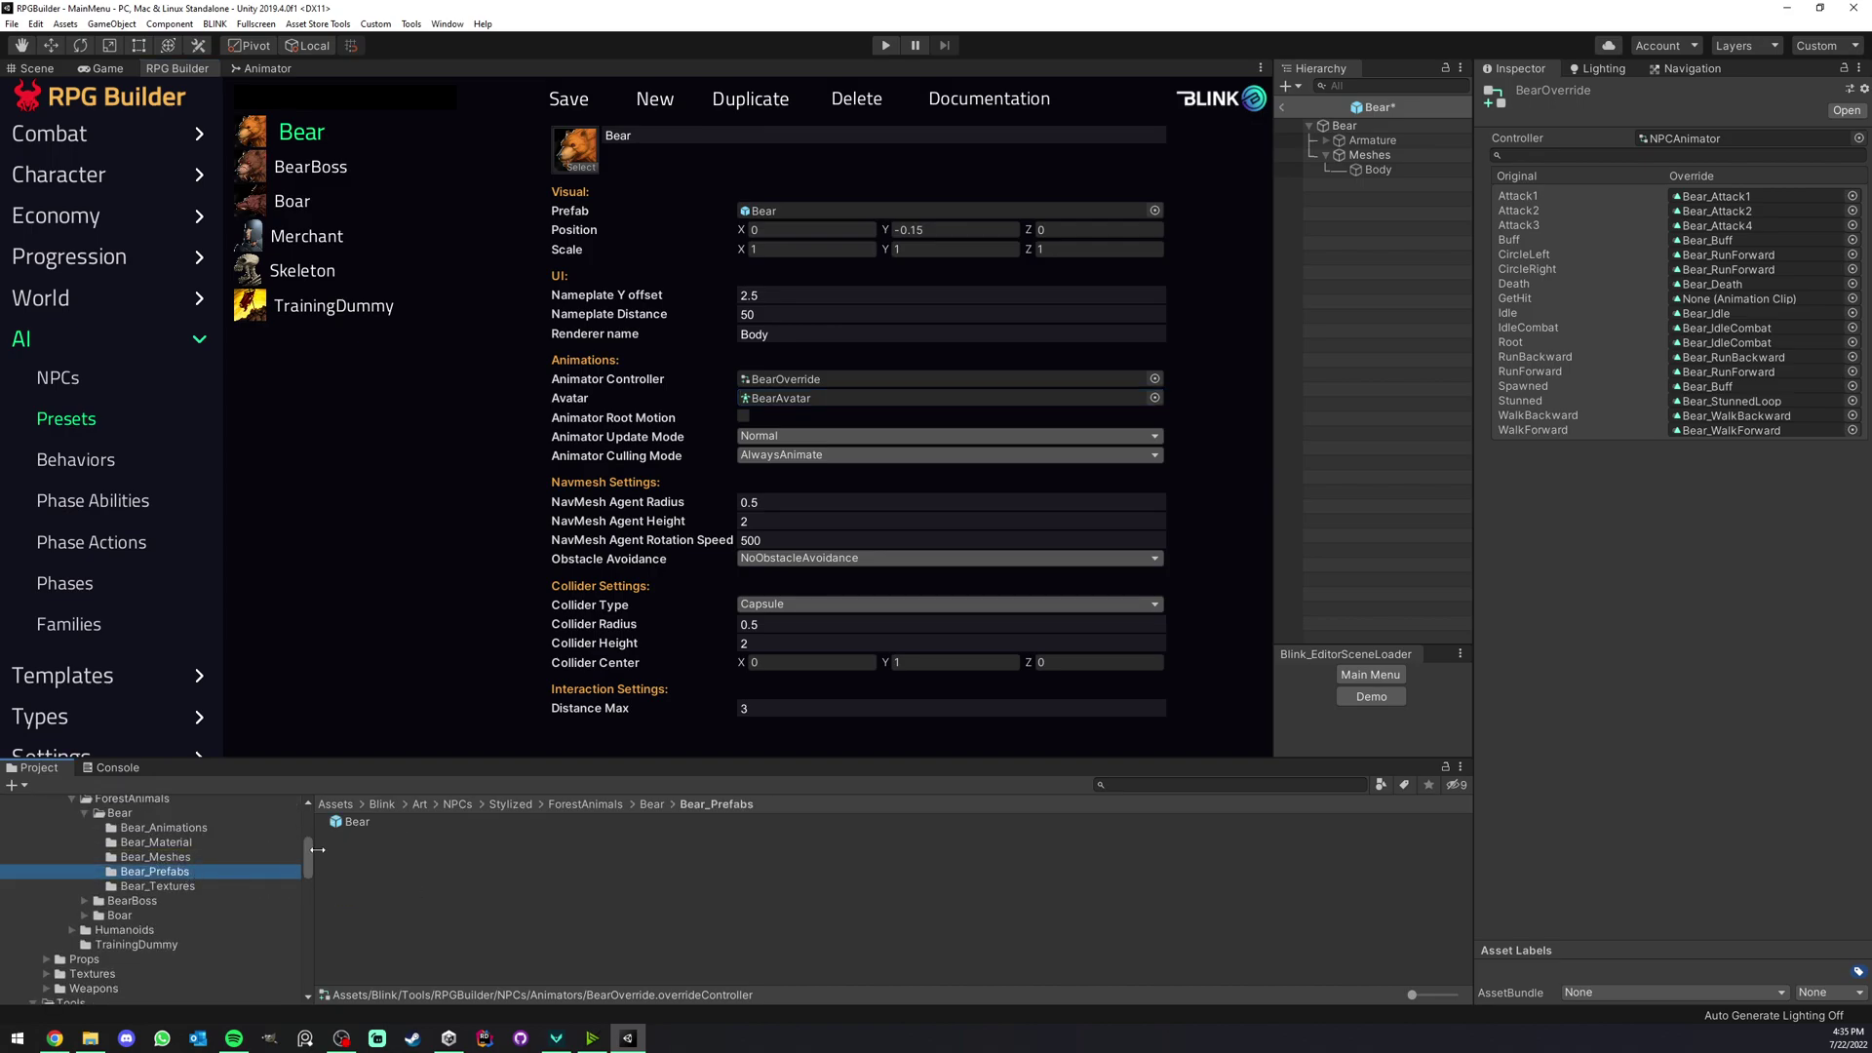
pyautogui.press('Up')
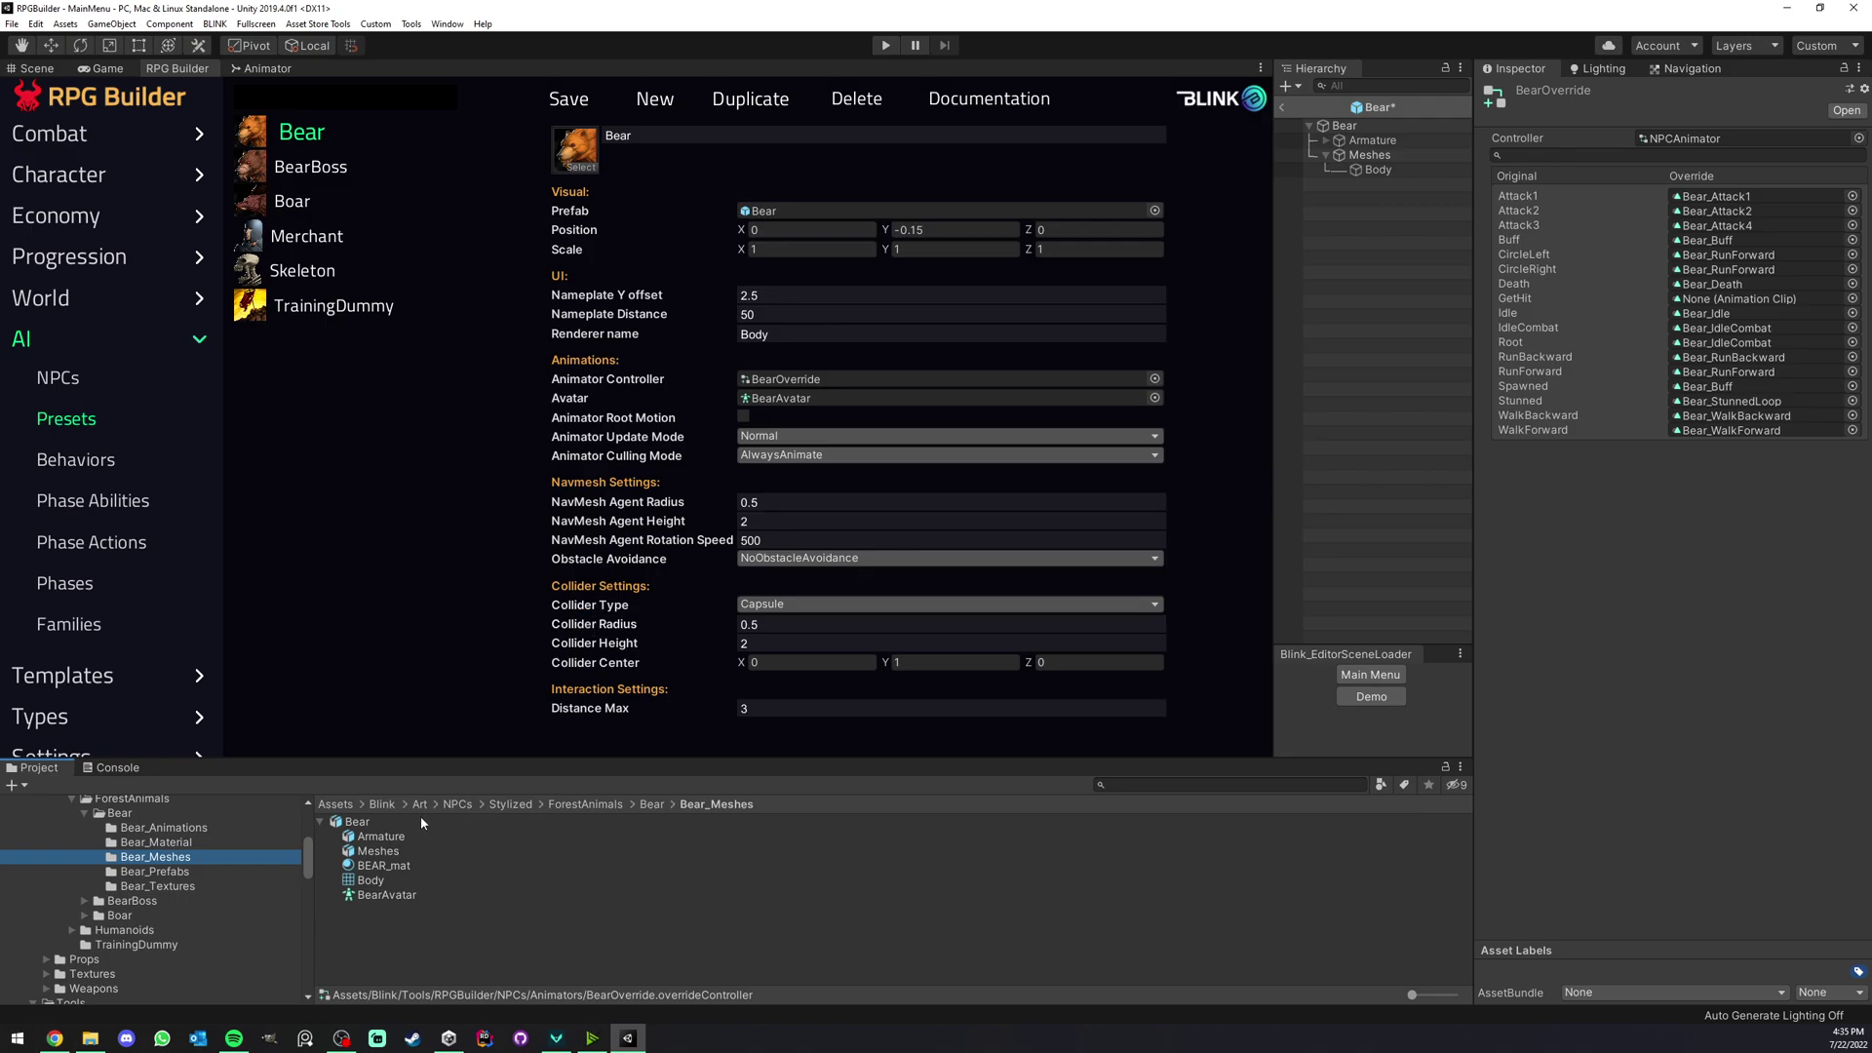
pyautogui.click(829, 399)
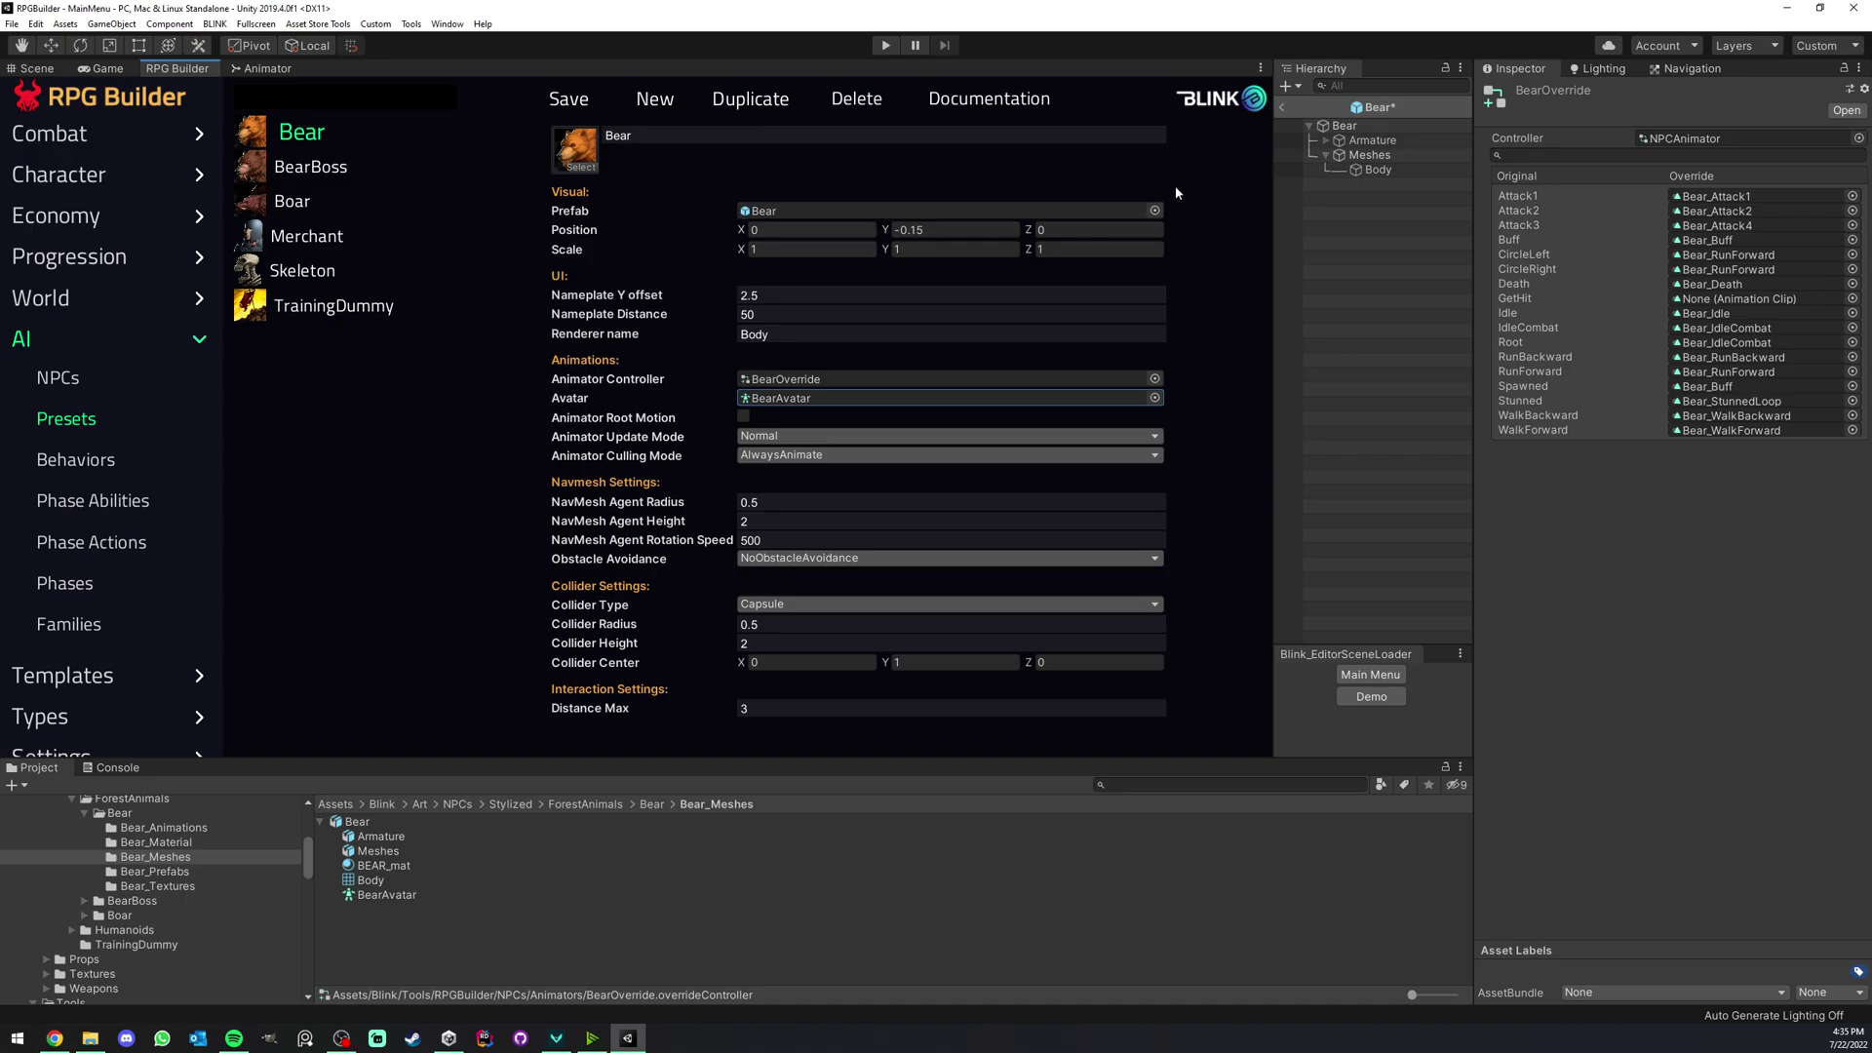
pyautogui.click(1281, 107)
# - Confirm leaving the Bear prefab, toggle Root Motion on and off, and maximize the preset editor
pyautogui.click(969, 550)
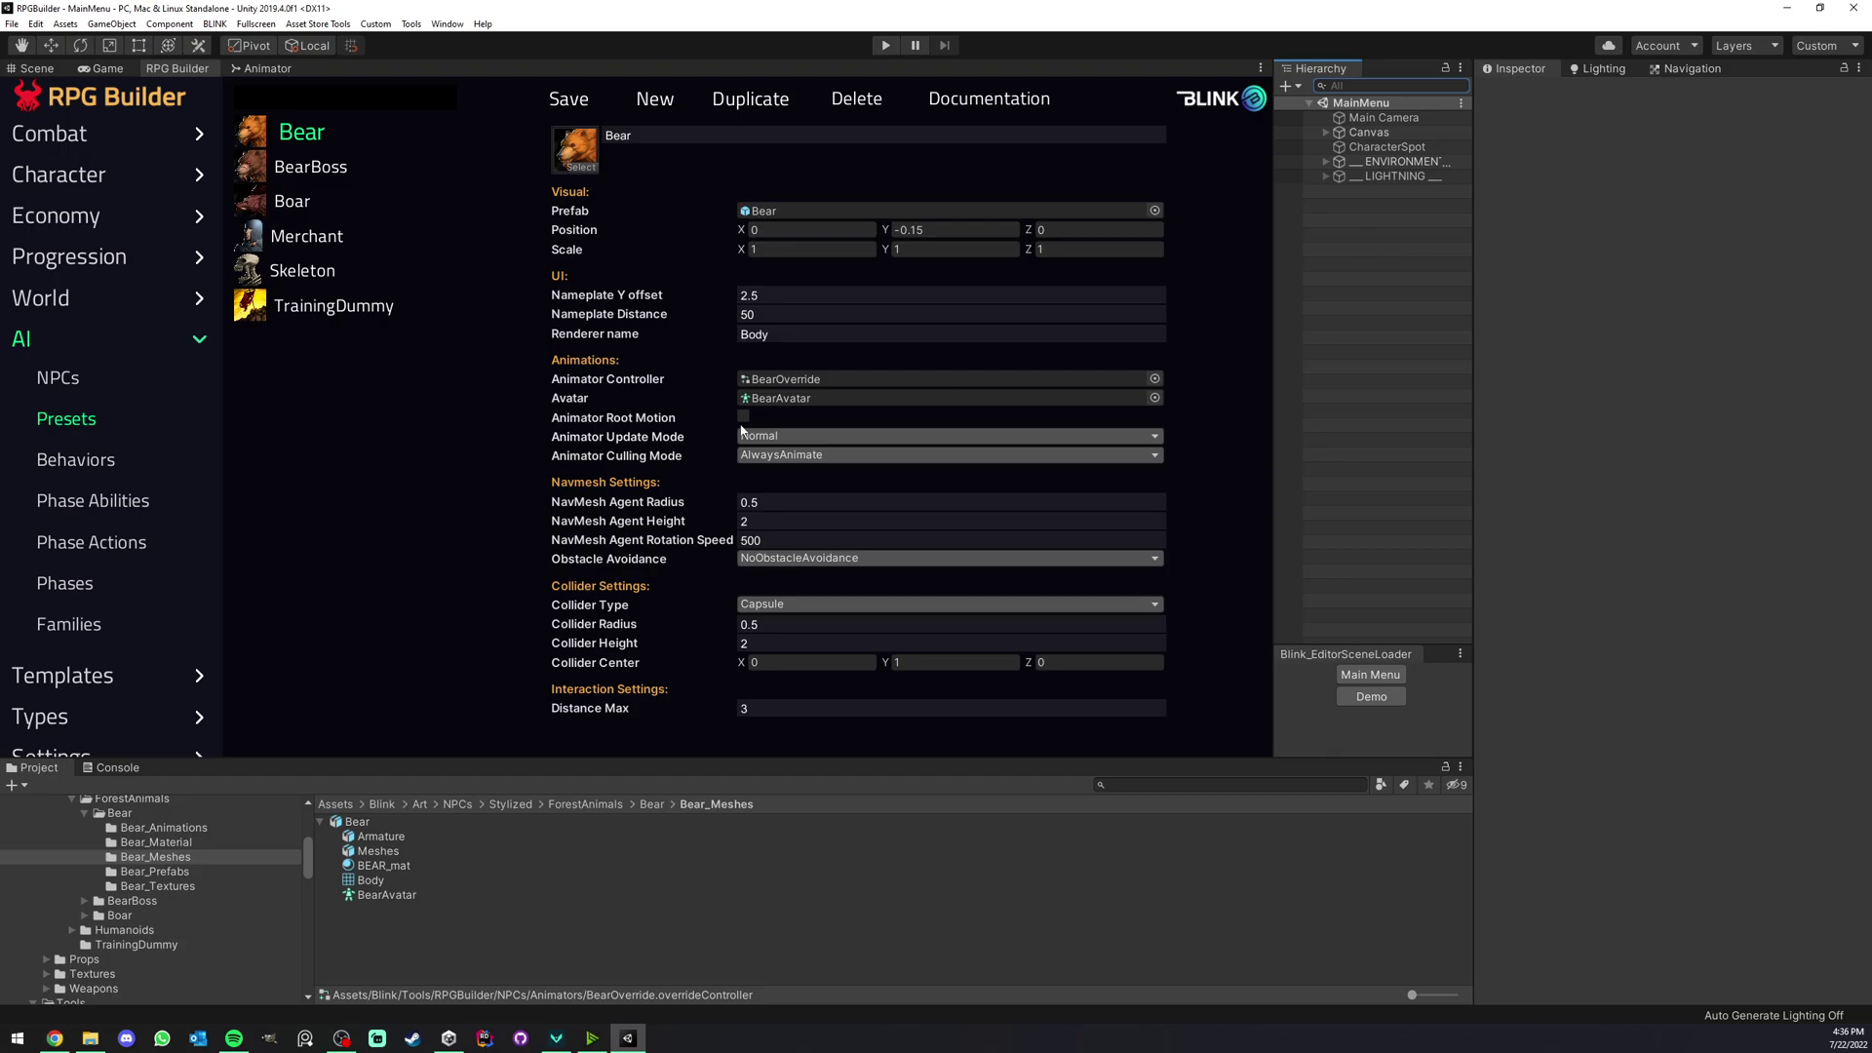
pyautogui.click(744, 418)
pyautogui.click(744, 417)
pyautogui.rightClick(195, 70)
pyautogui.click(229, 80)
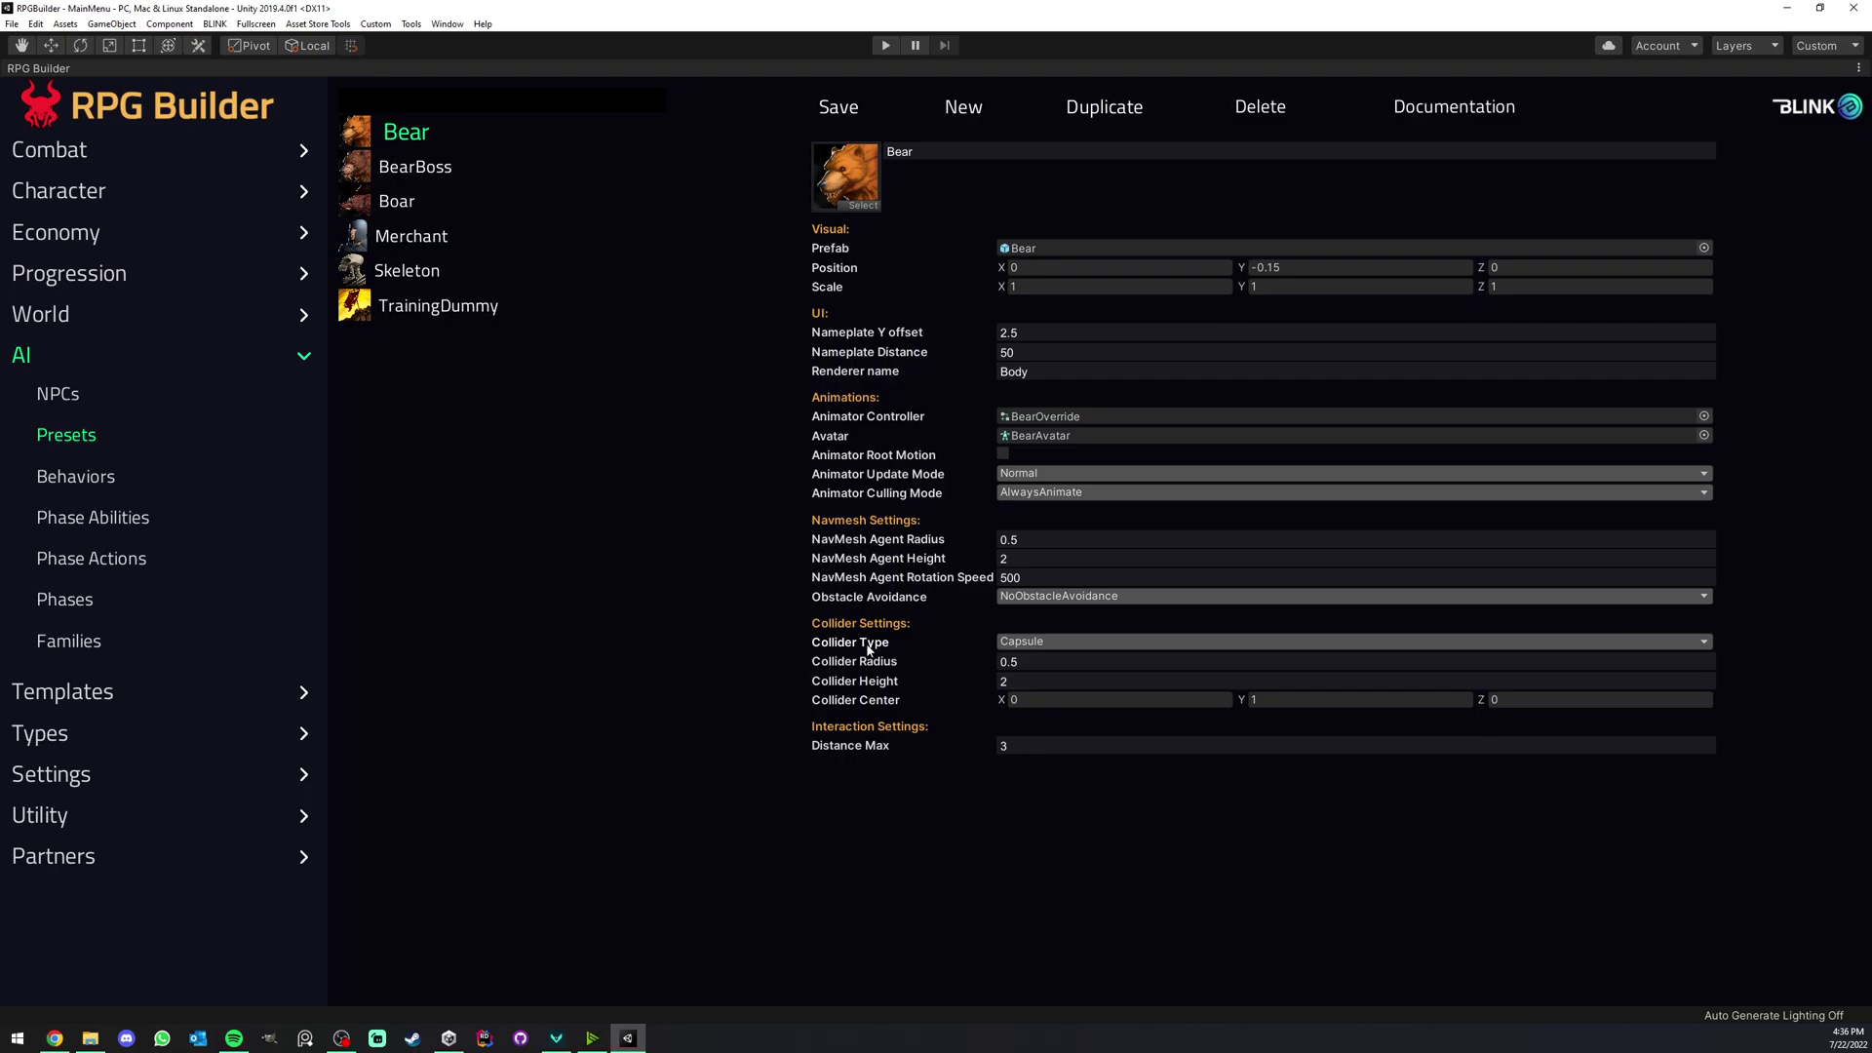
pyautogui.click(1024, 643)
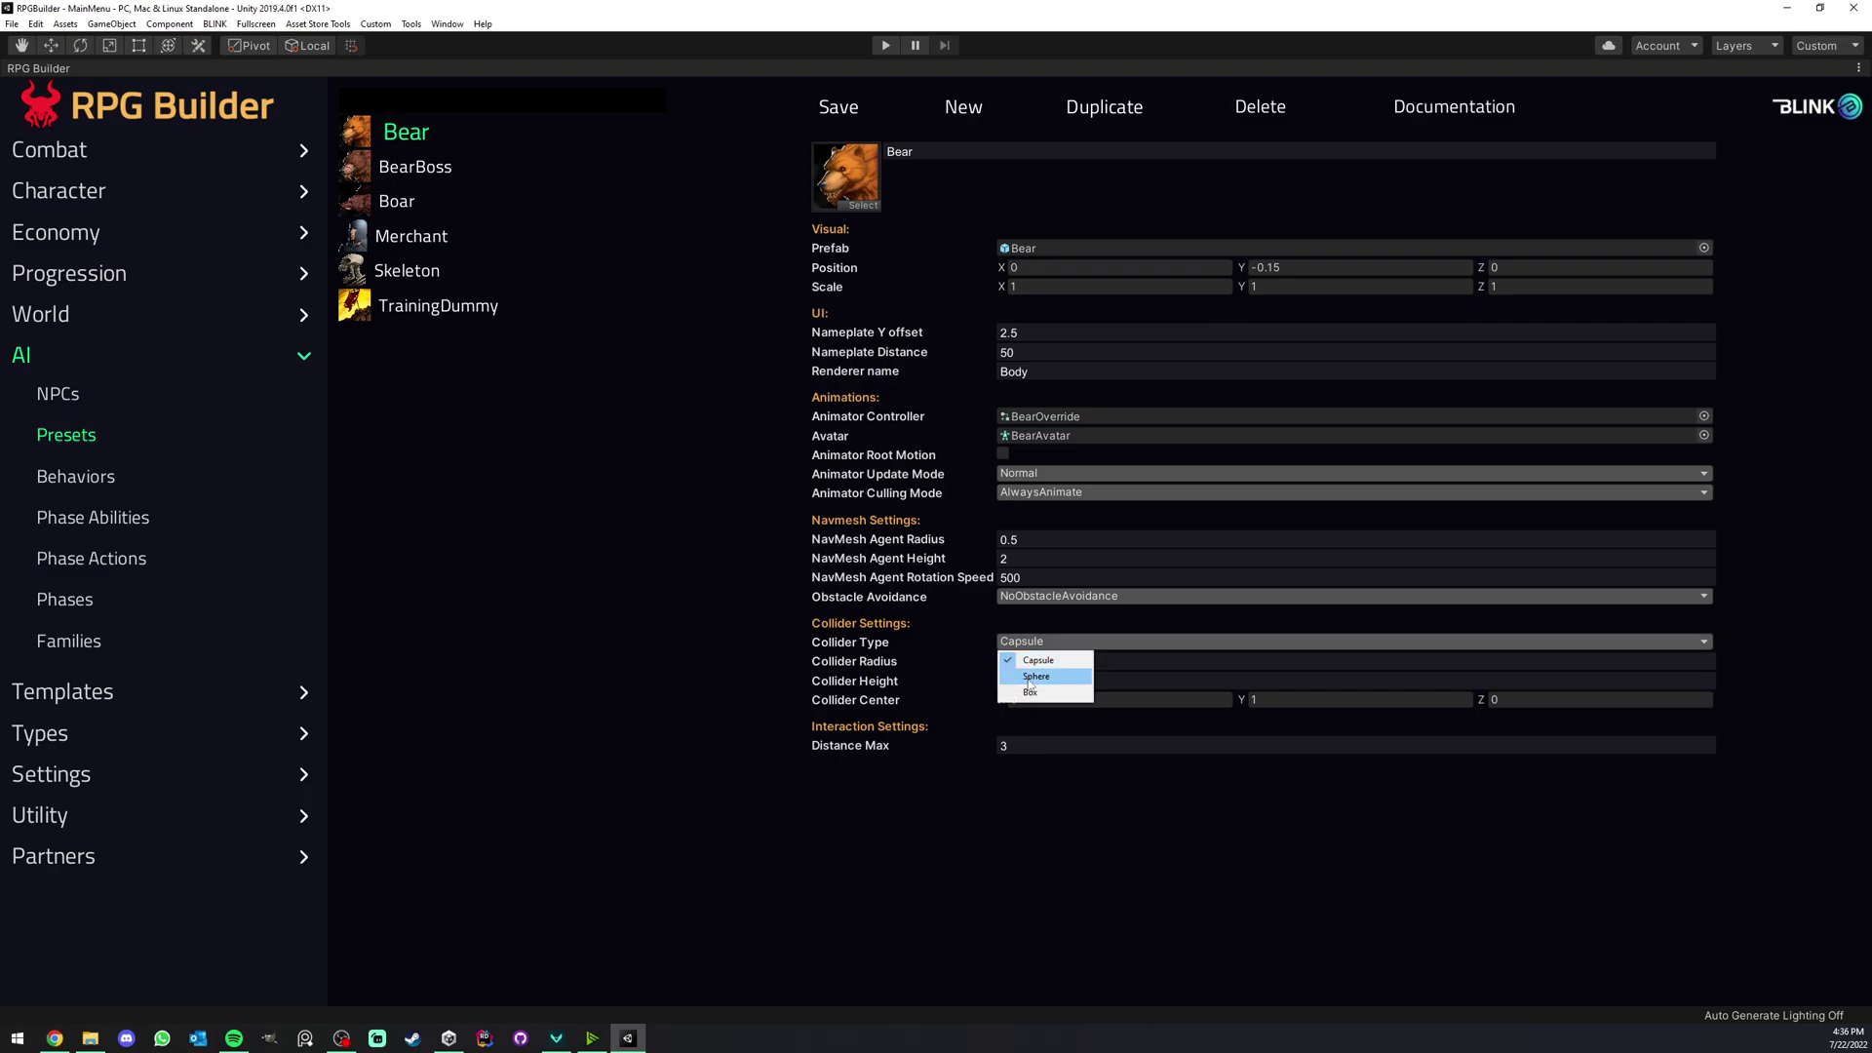
pyautogui.click(1030, 676)
pyautogui.click(1032, 644)
pyautogui.click(1015, 661)
pyautogui.click(1015, 643)
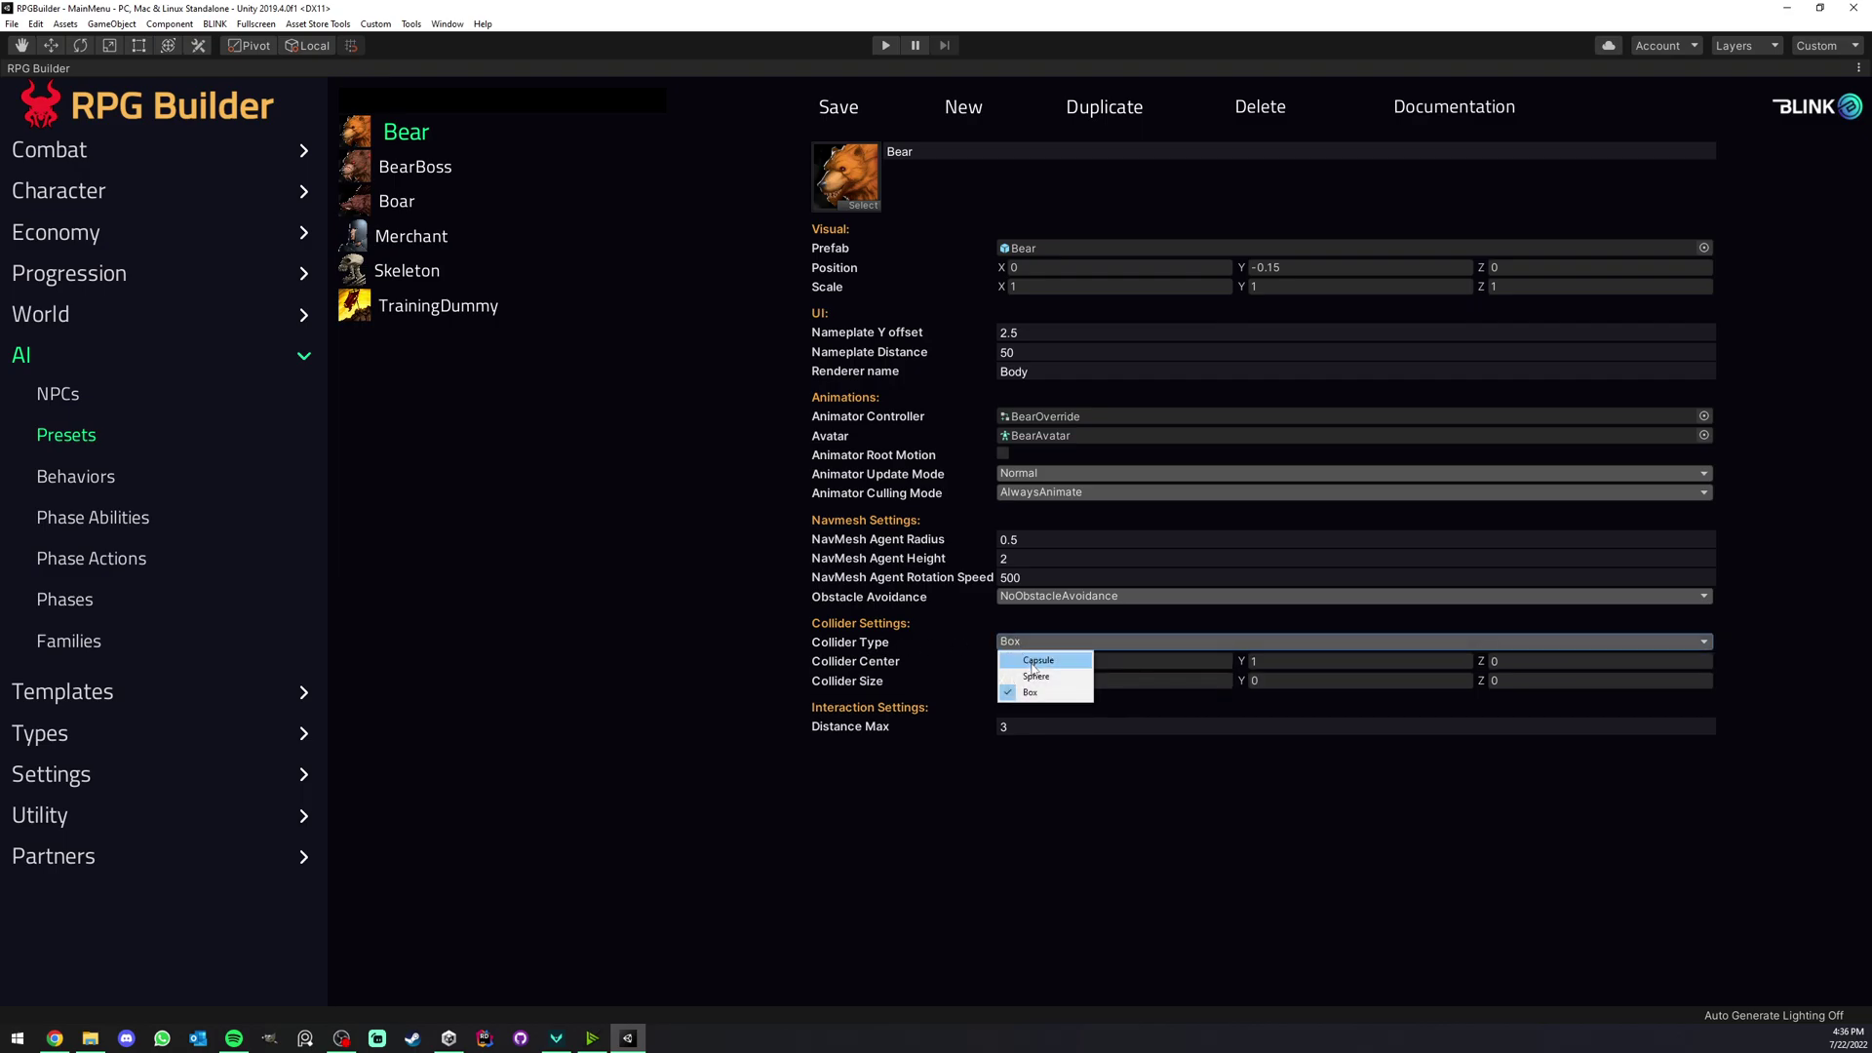
pyautogui.click(1021, 692)
pyautogui.click(1039, 644)
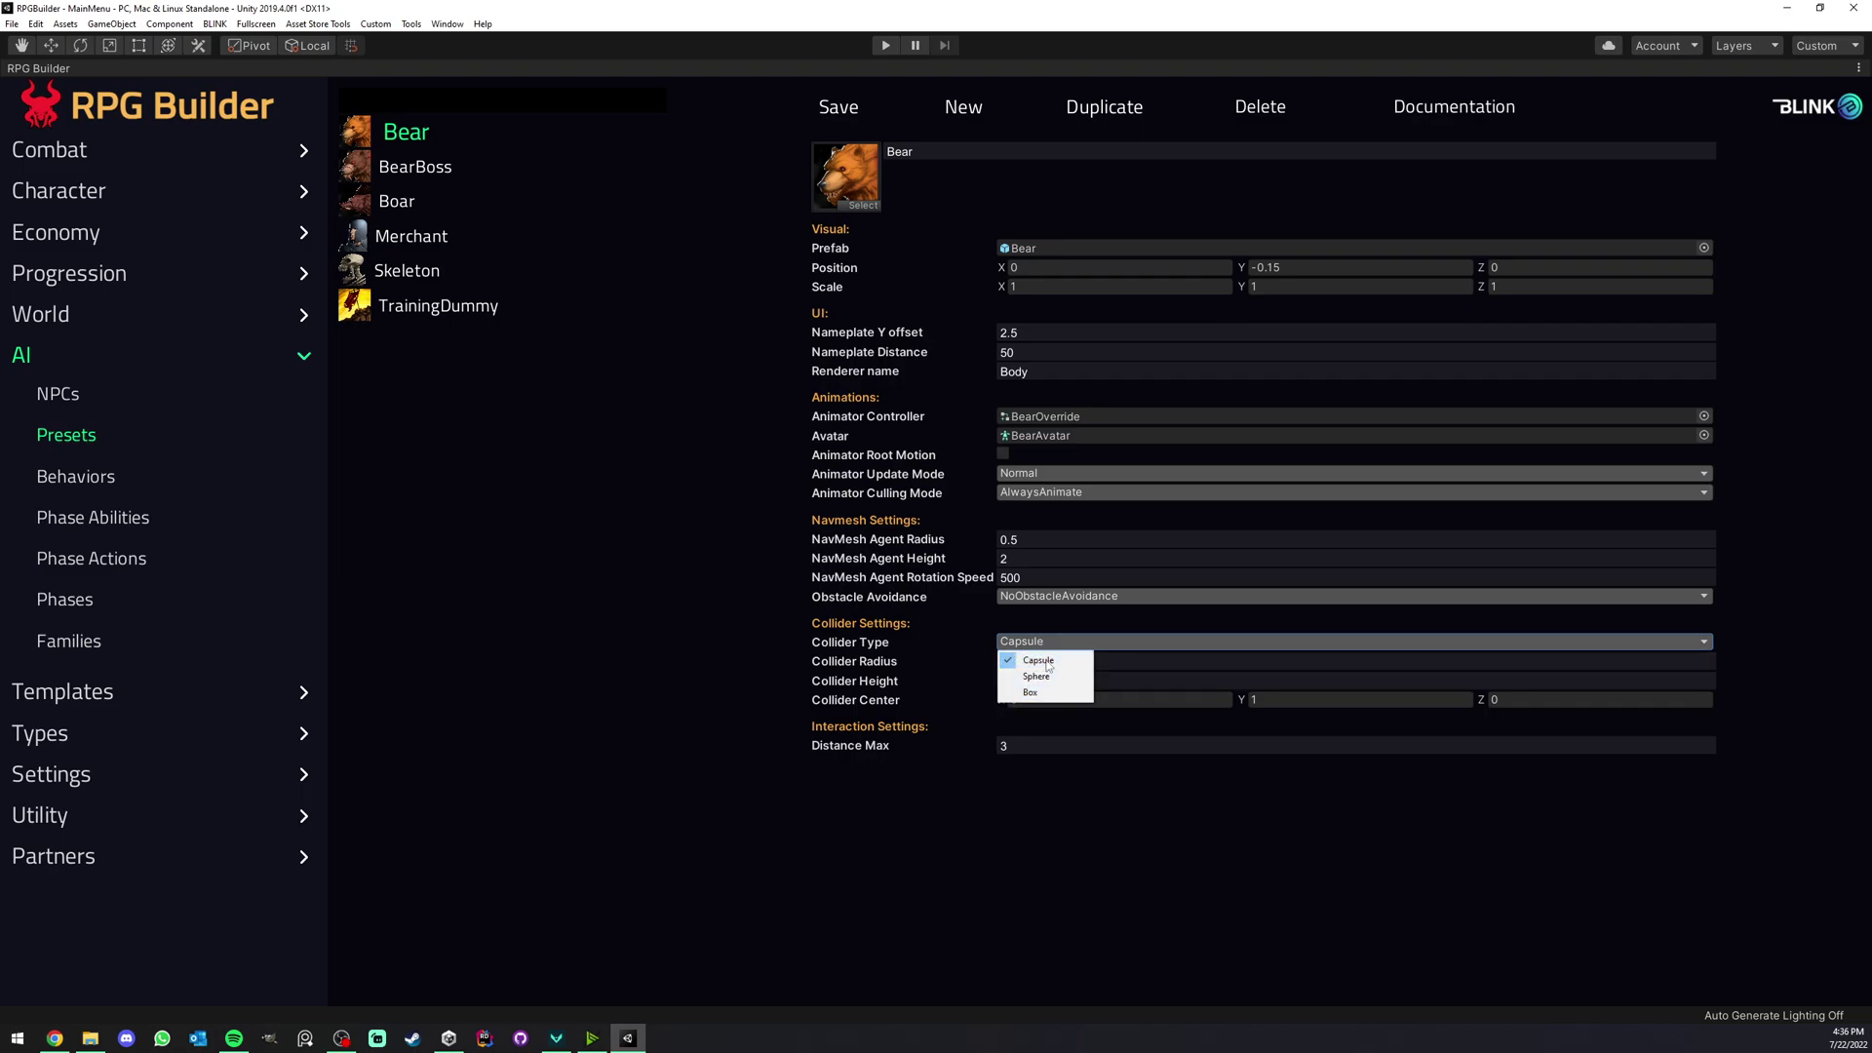
pyautogui.click(907, 655)
pyautogui.click(1024, 642)
pyautogui.click(1034, 677)
pyautogui.click(1038, 642)
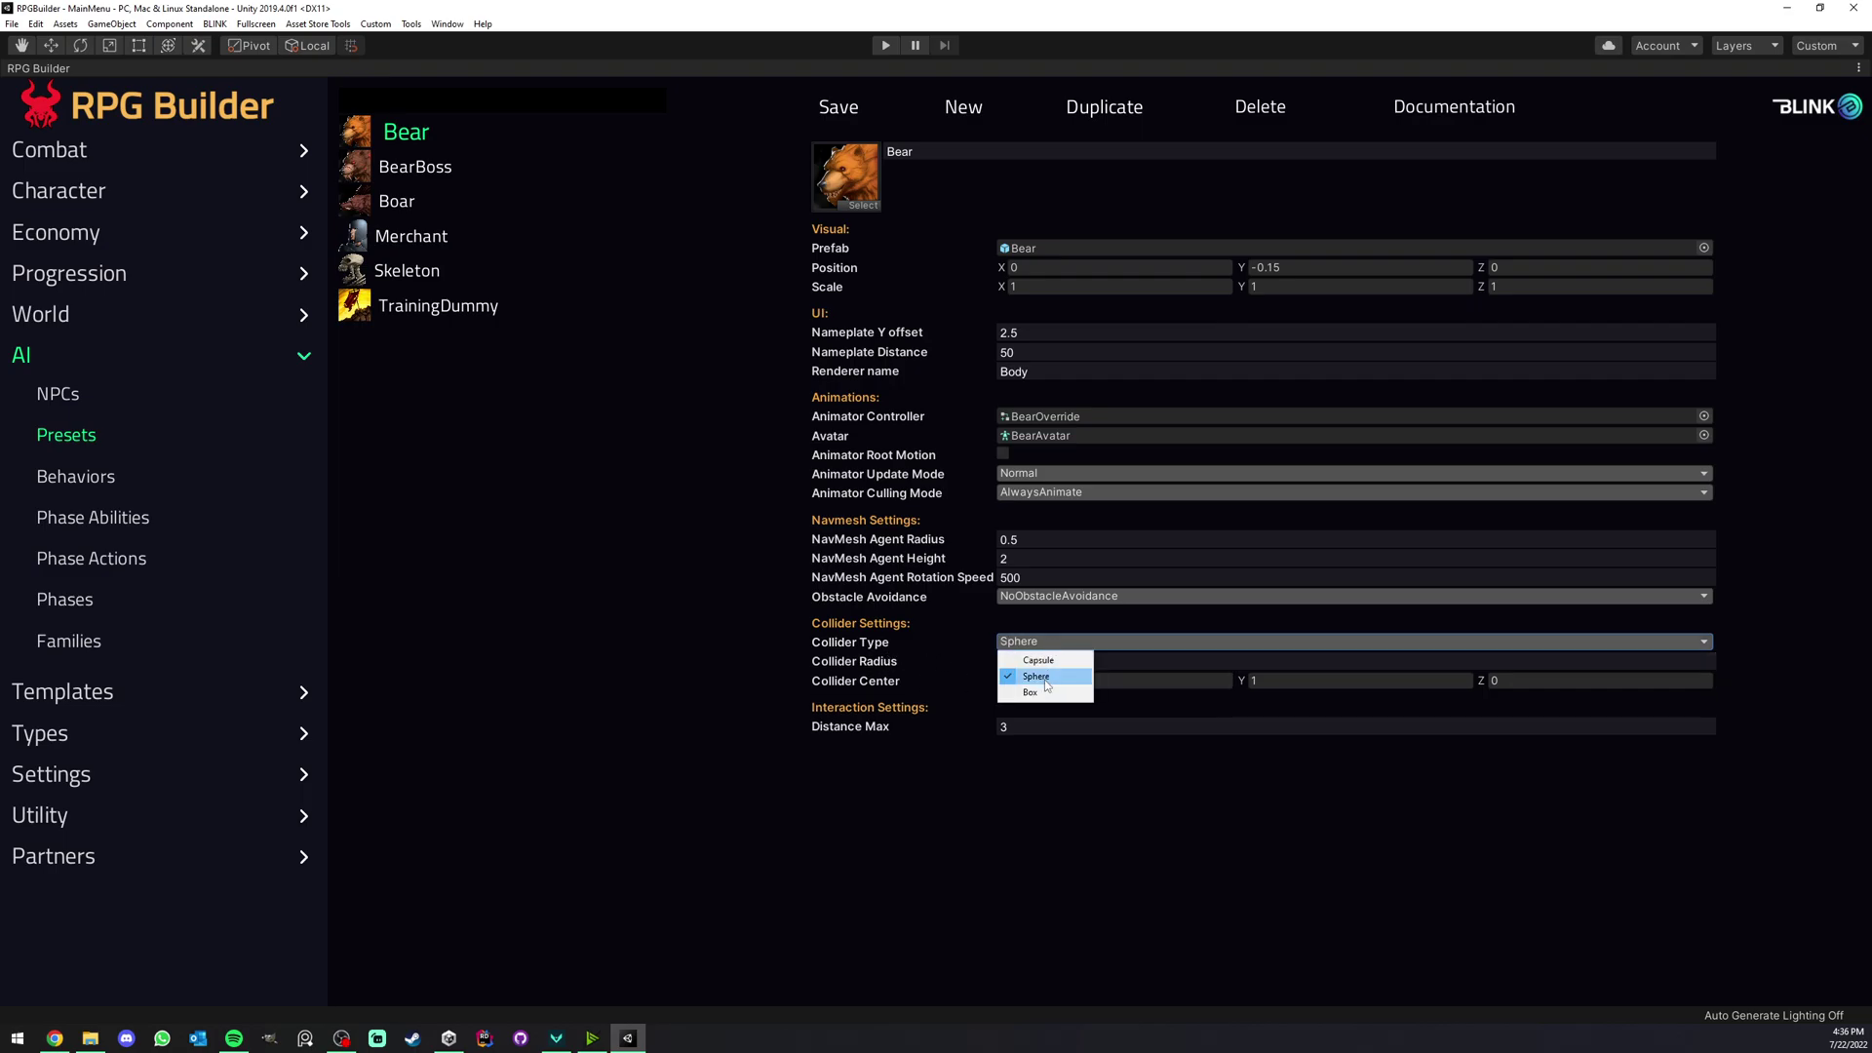
pyautogui.click(1041, 673)
pyautogui.click(1023, 641)
pyautogui.click(1020, 648)
pyautogui.click(1020, 642)
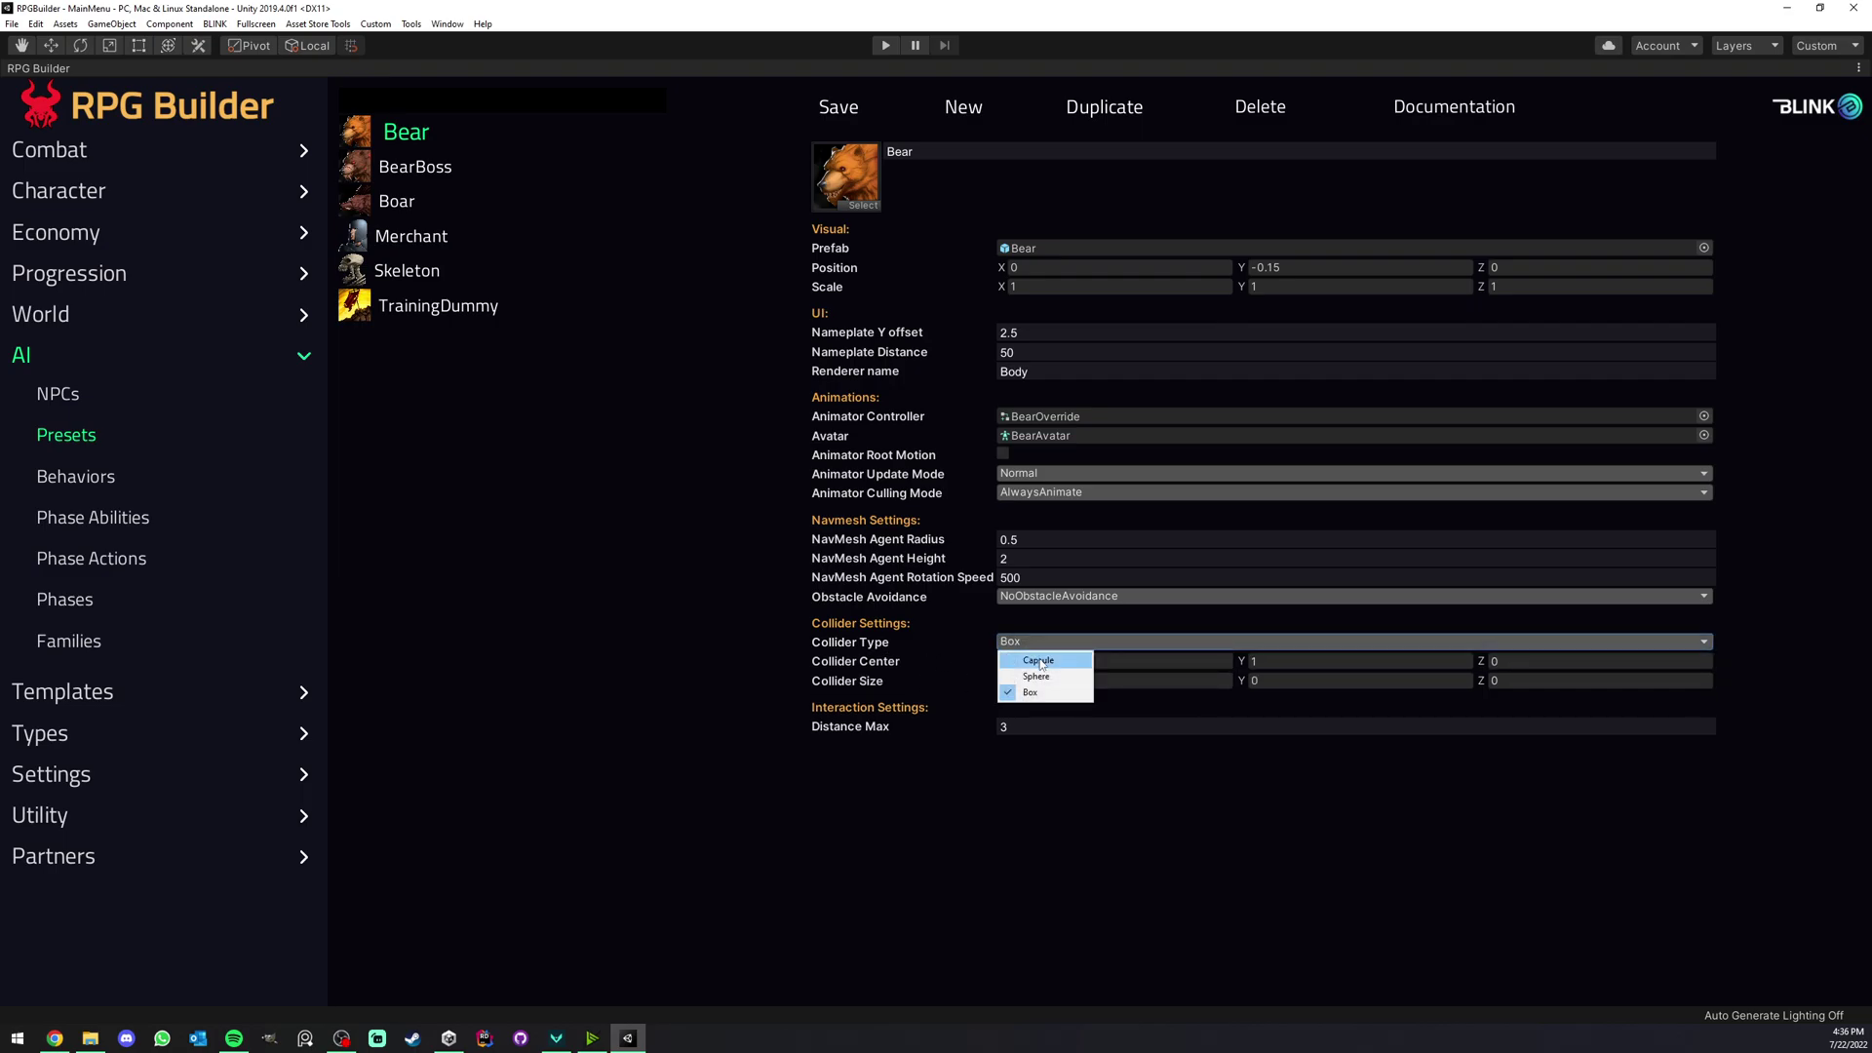
pyautogui.click(1021, 692)
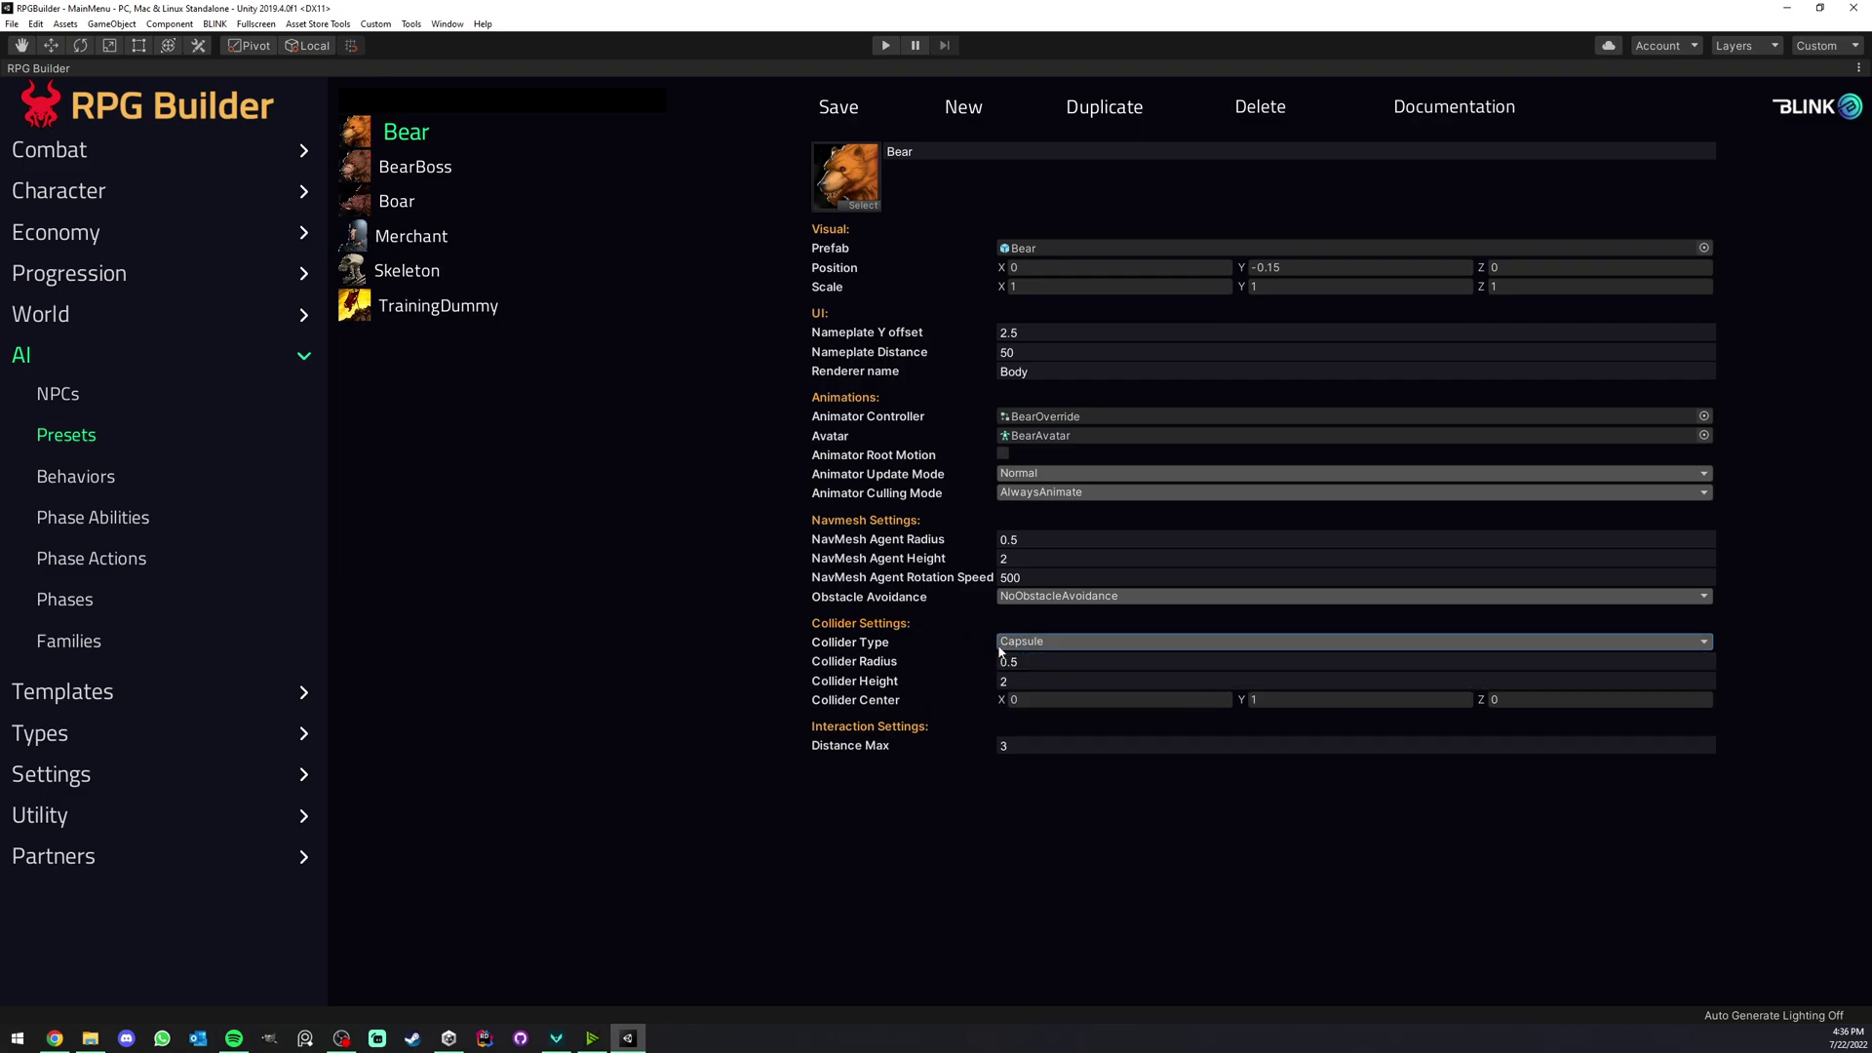
pyautogui.click(1013, 744)
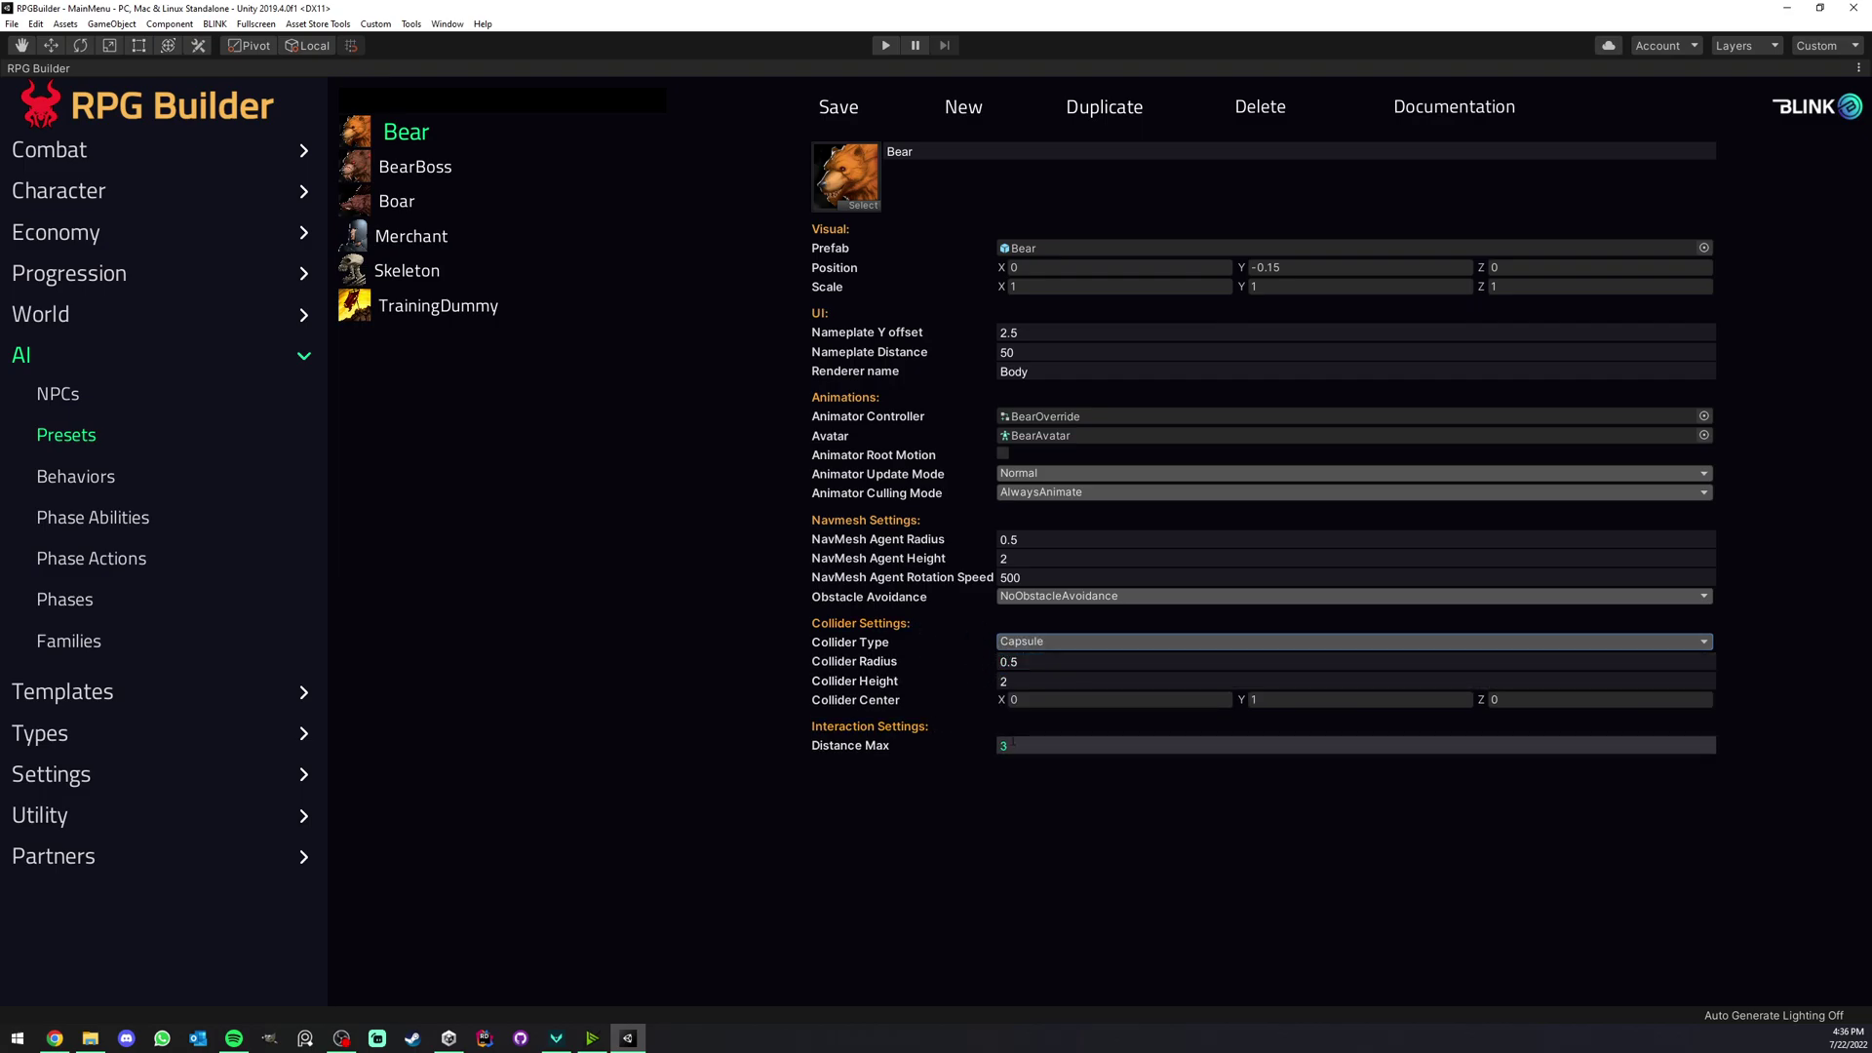
pyautogui.click(841, 744)
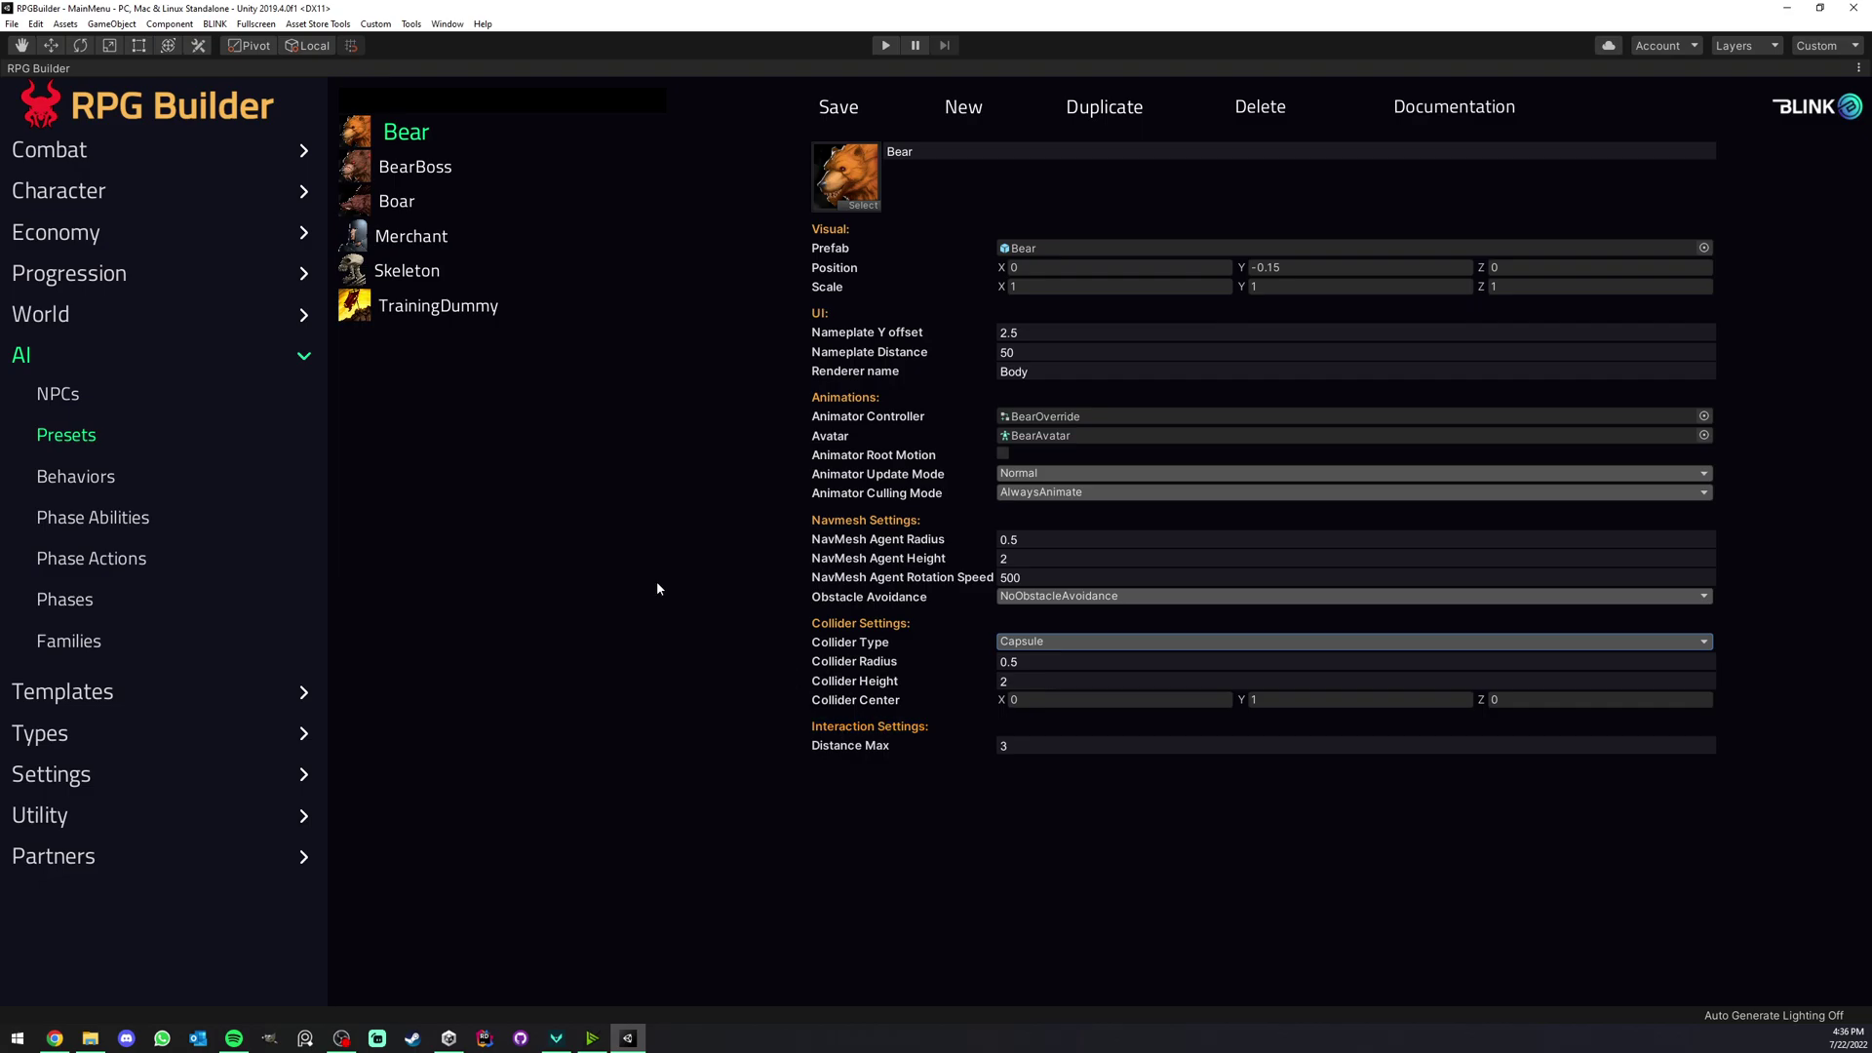
pyautogui.click(410, 236)
pyautogui.click(1031, 744)
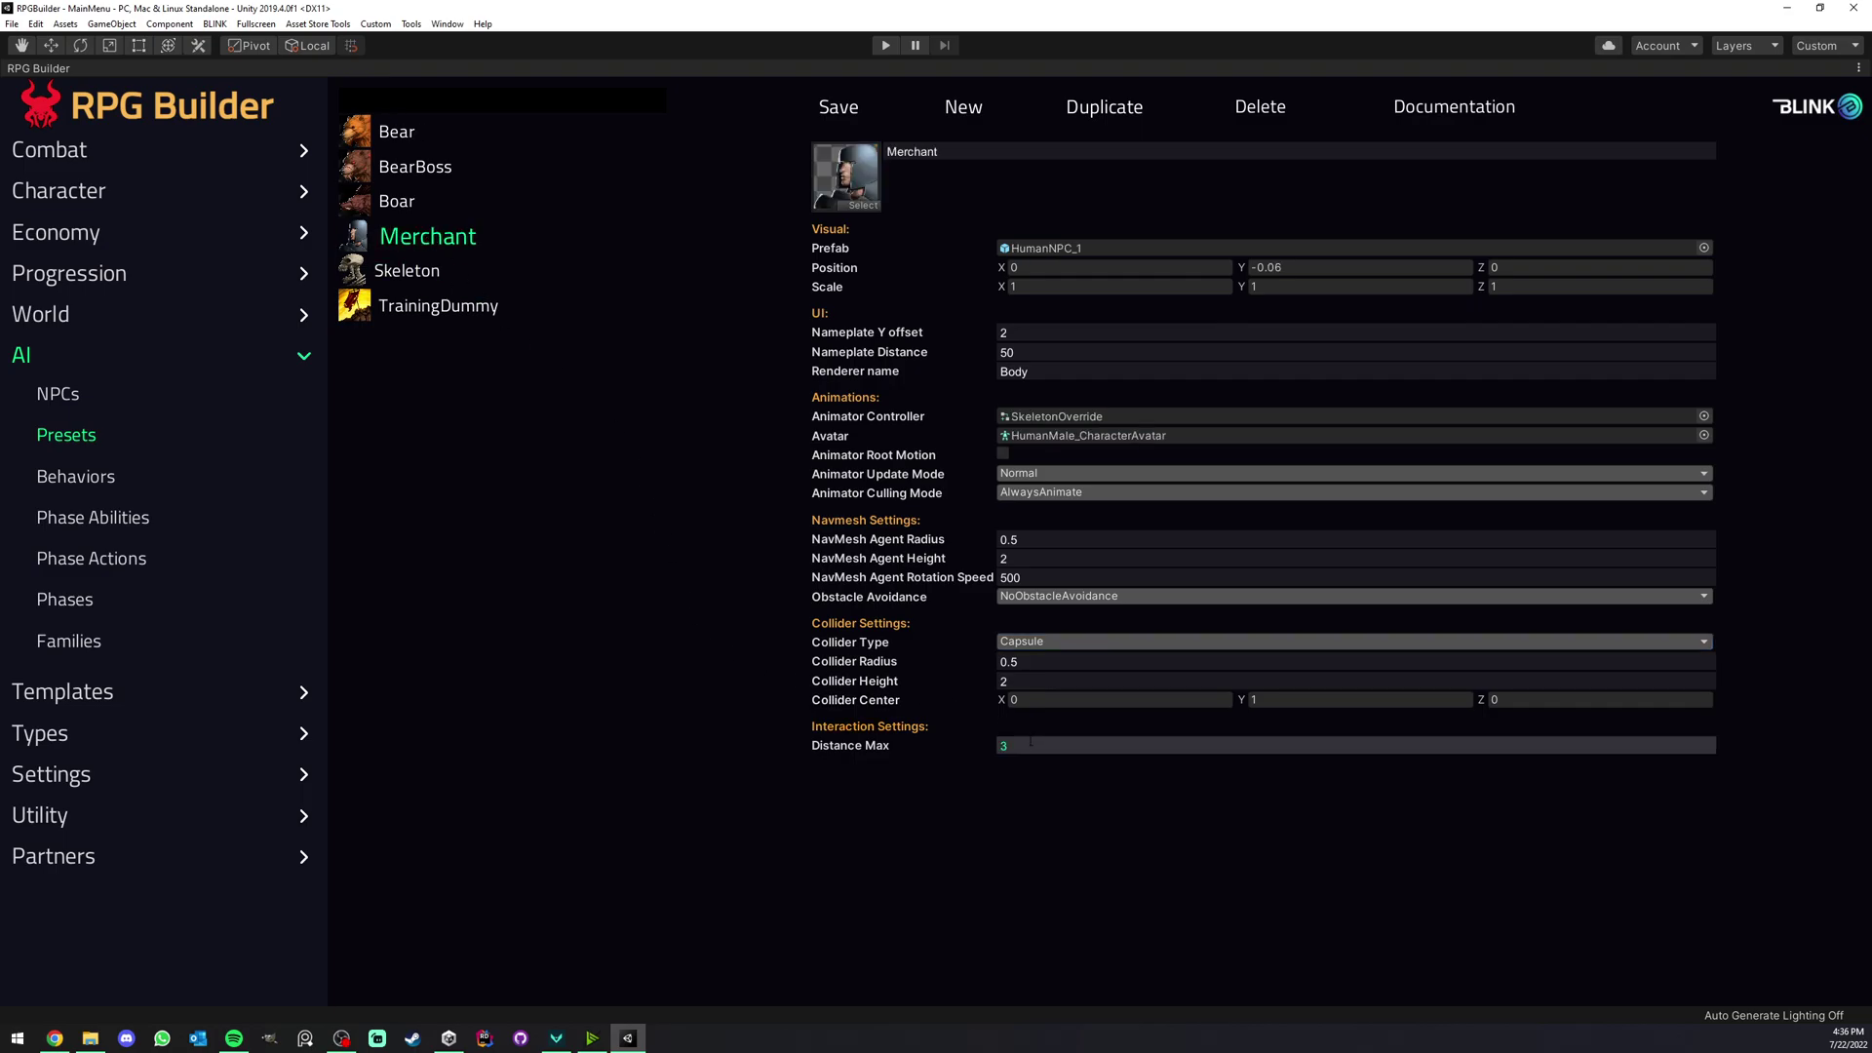
pyautogui.click(878, 681)
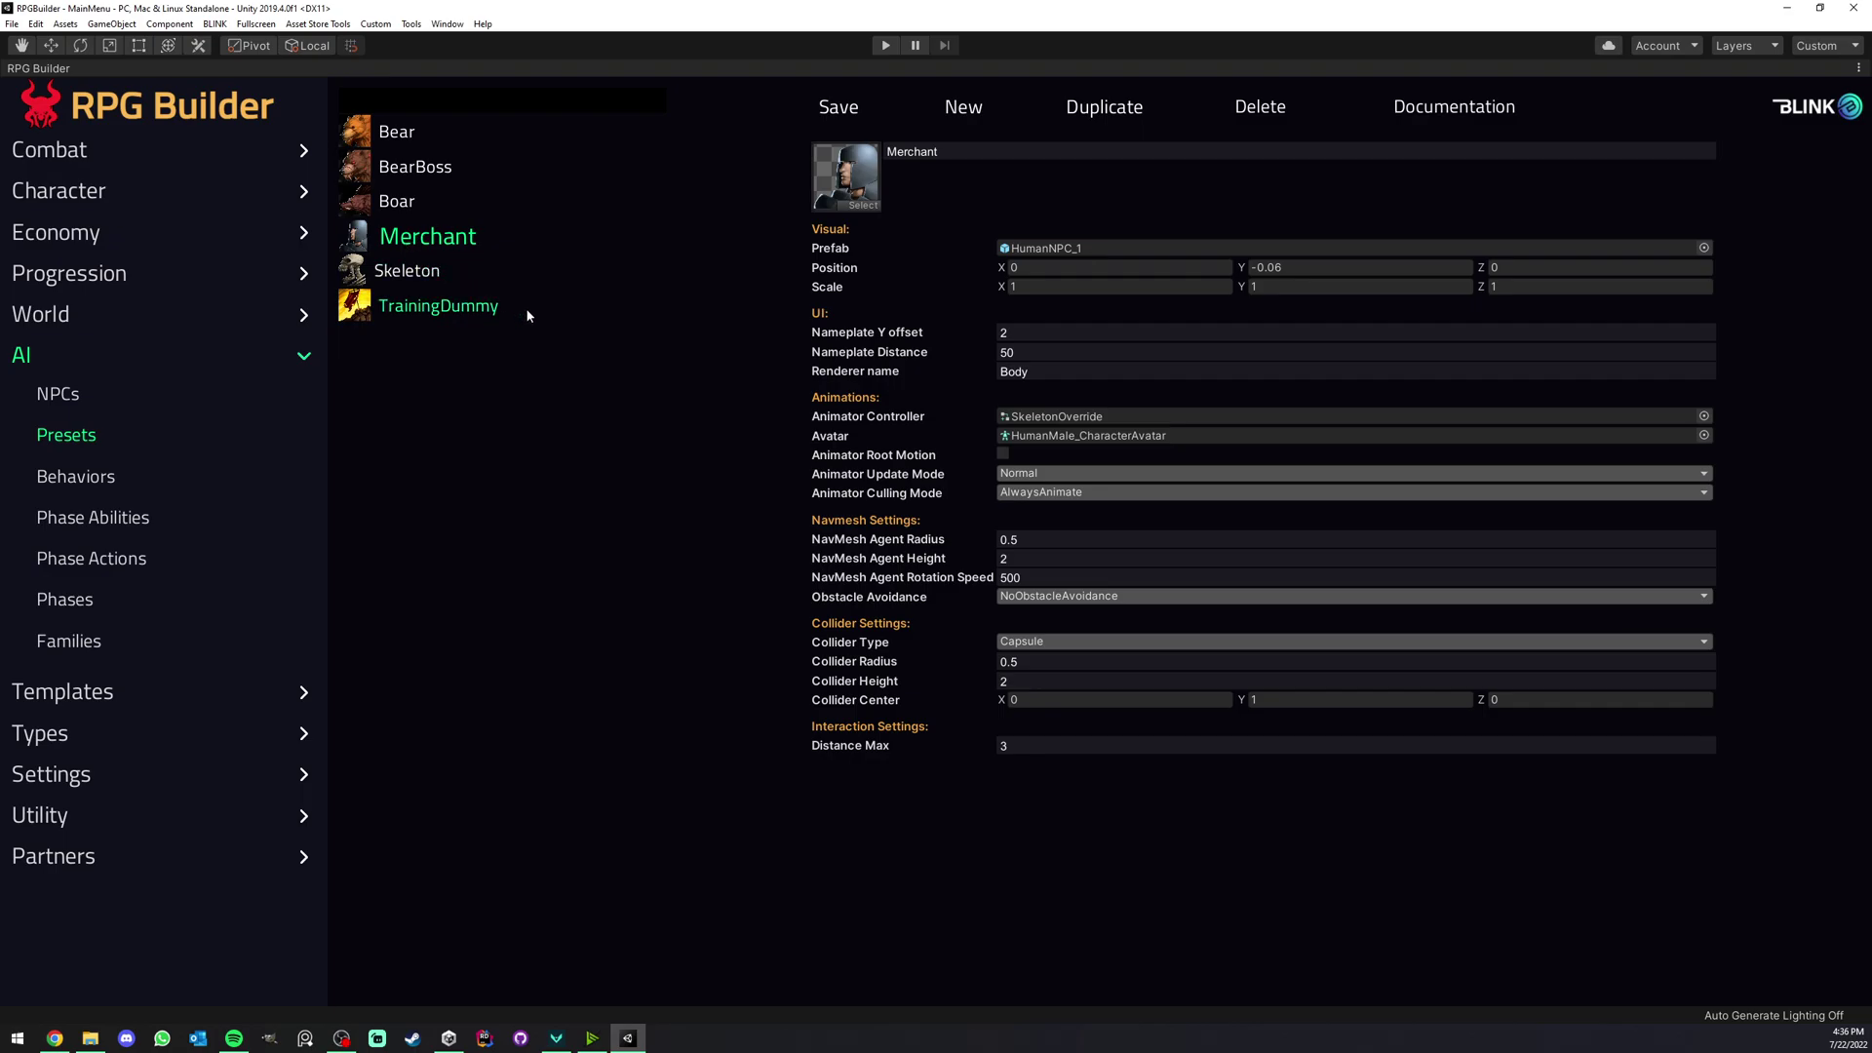
pyautogui.click(1036, 744)
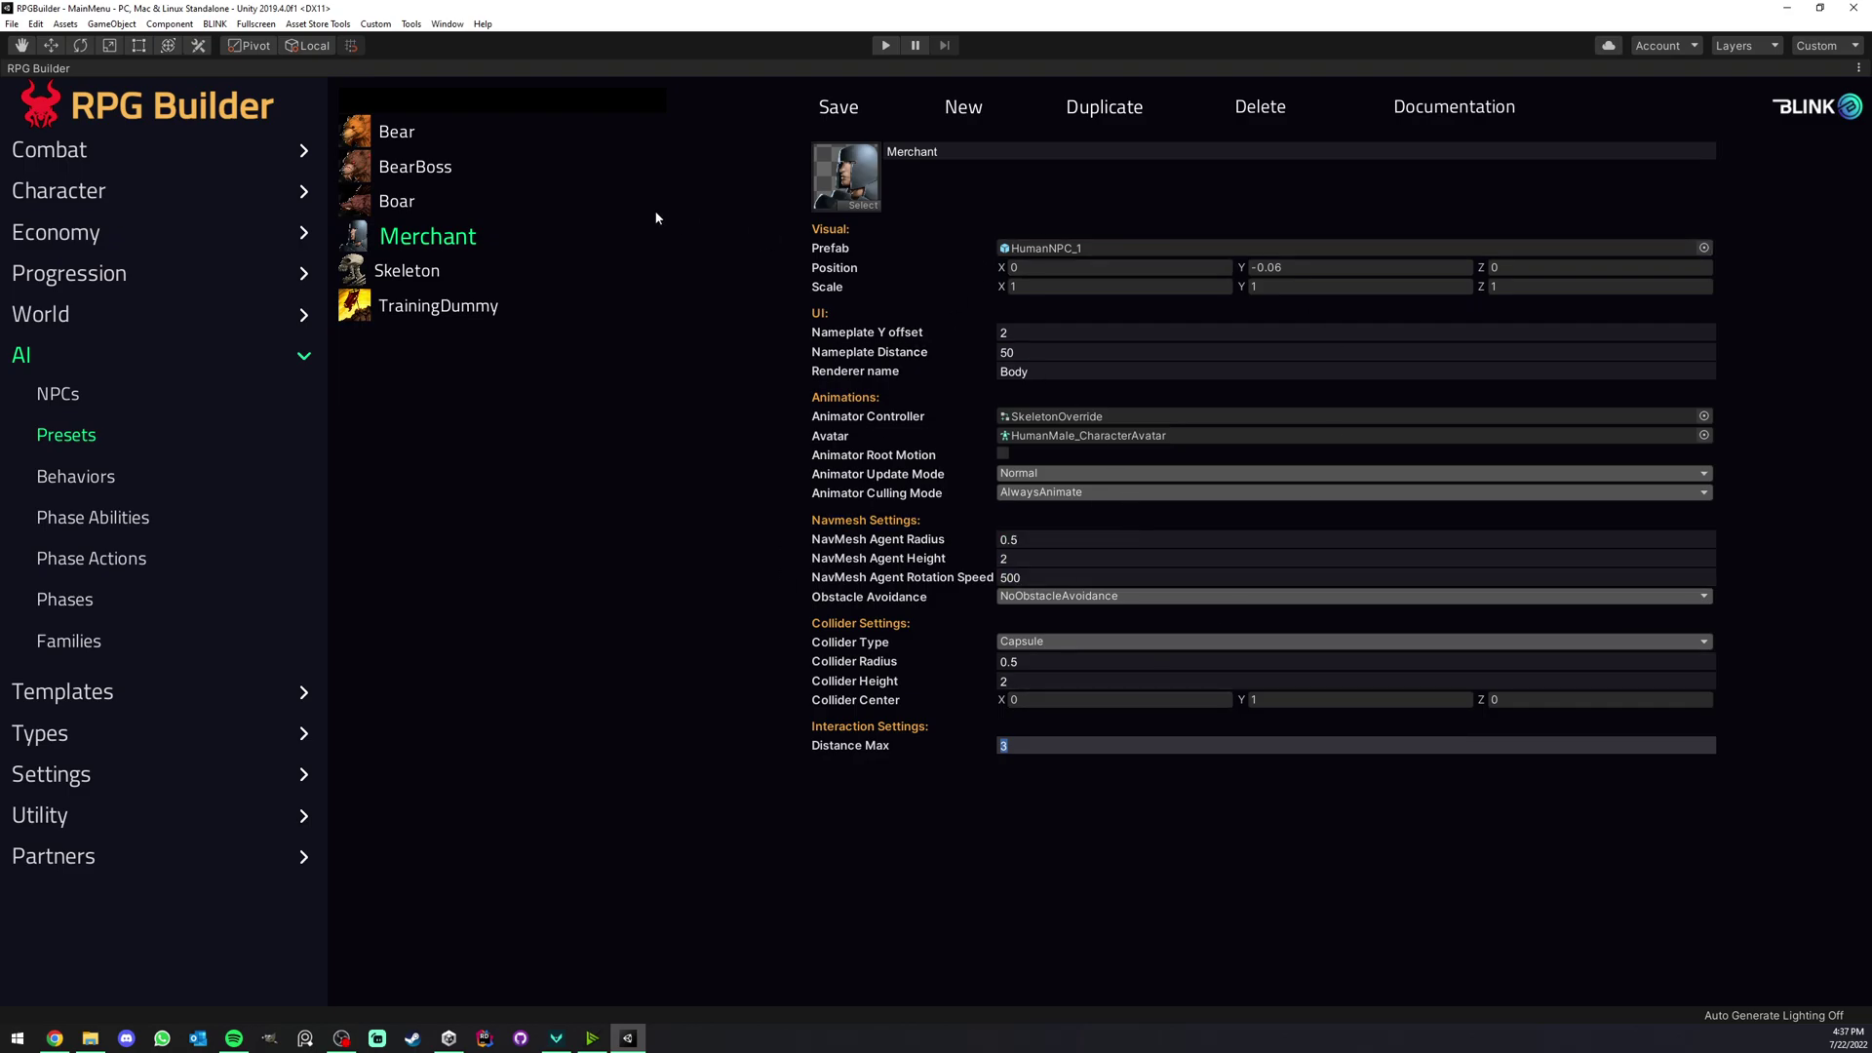
pyautogui.click(395, 132)
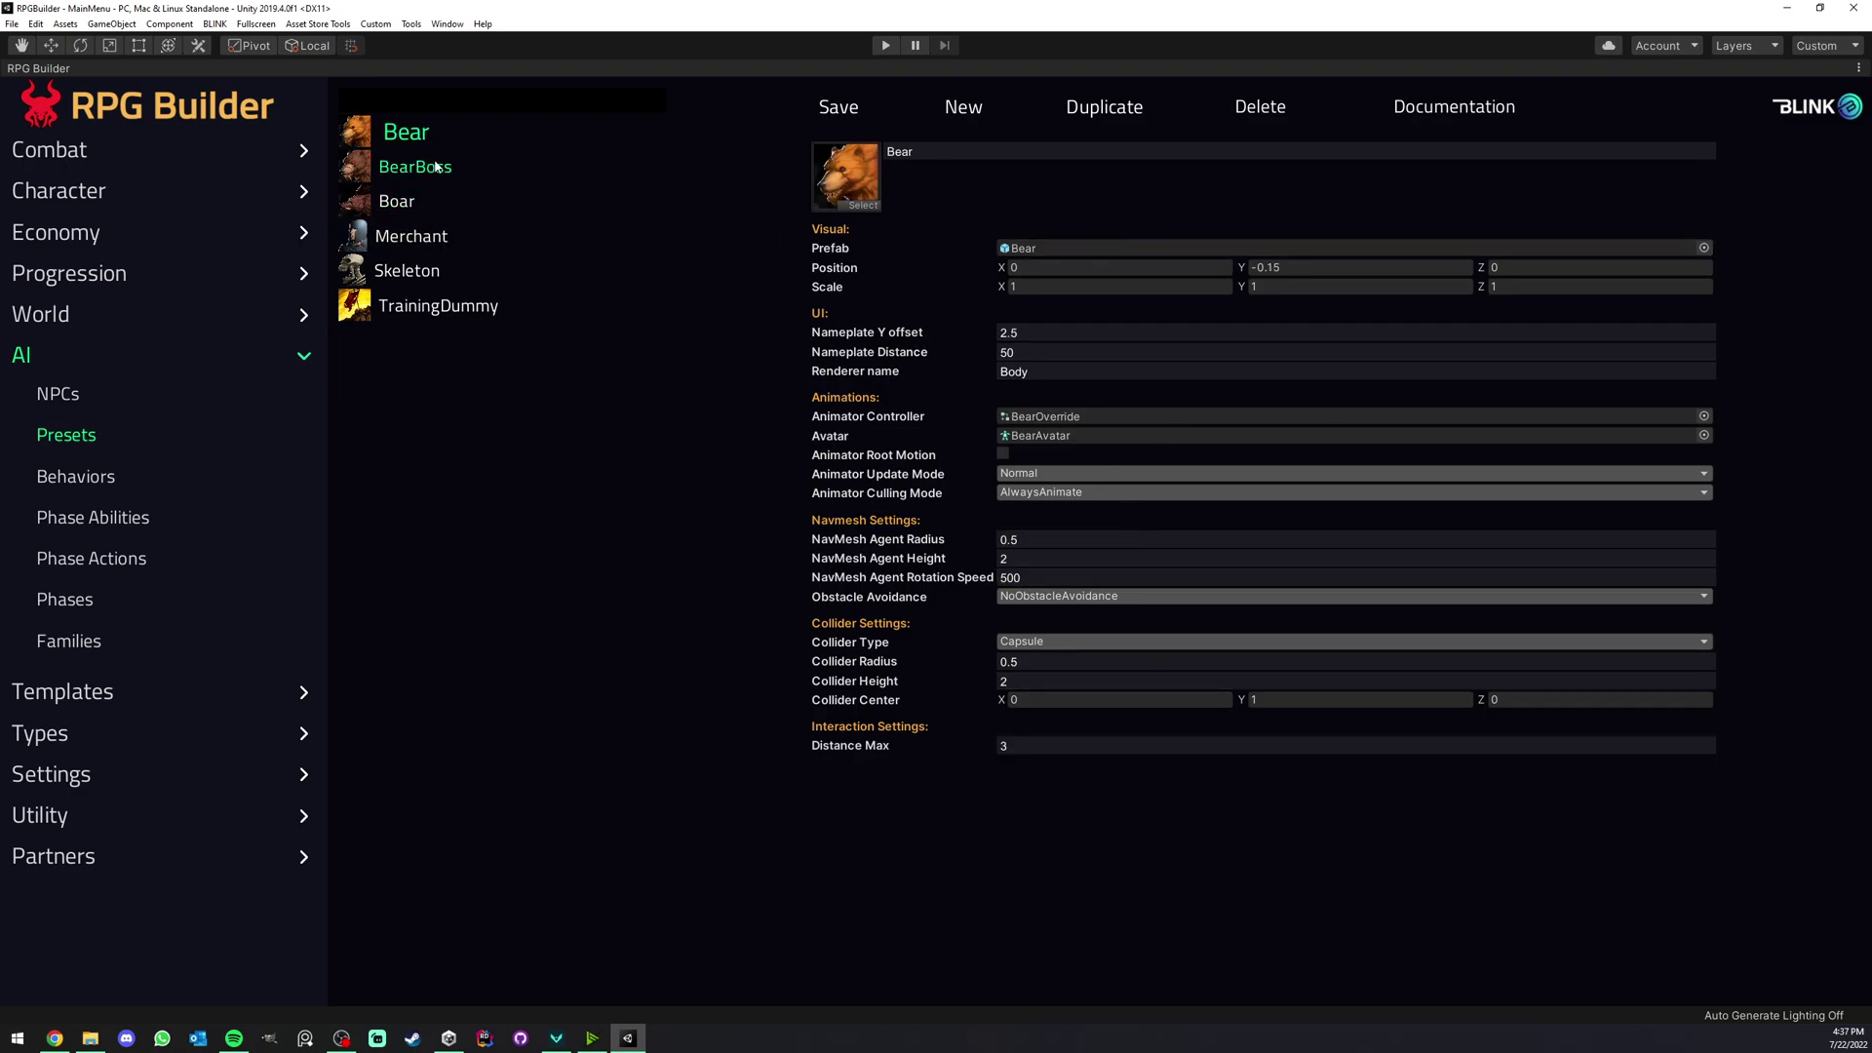
# - Show the Bear in the NPCs editor and expand its Functions and Combat sections
pyautogui.click(64, 390)
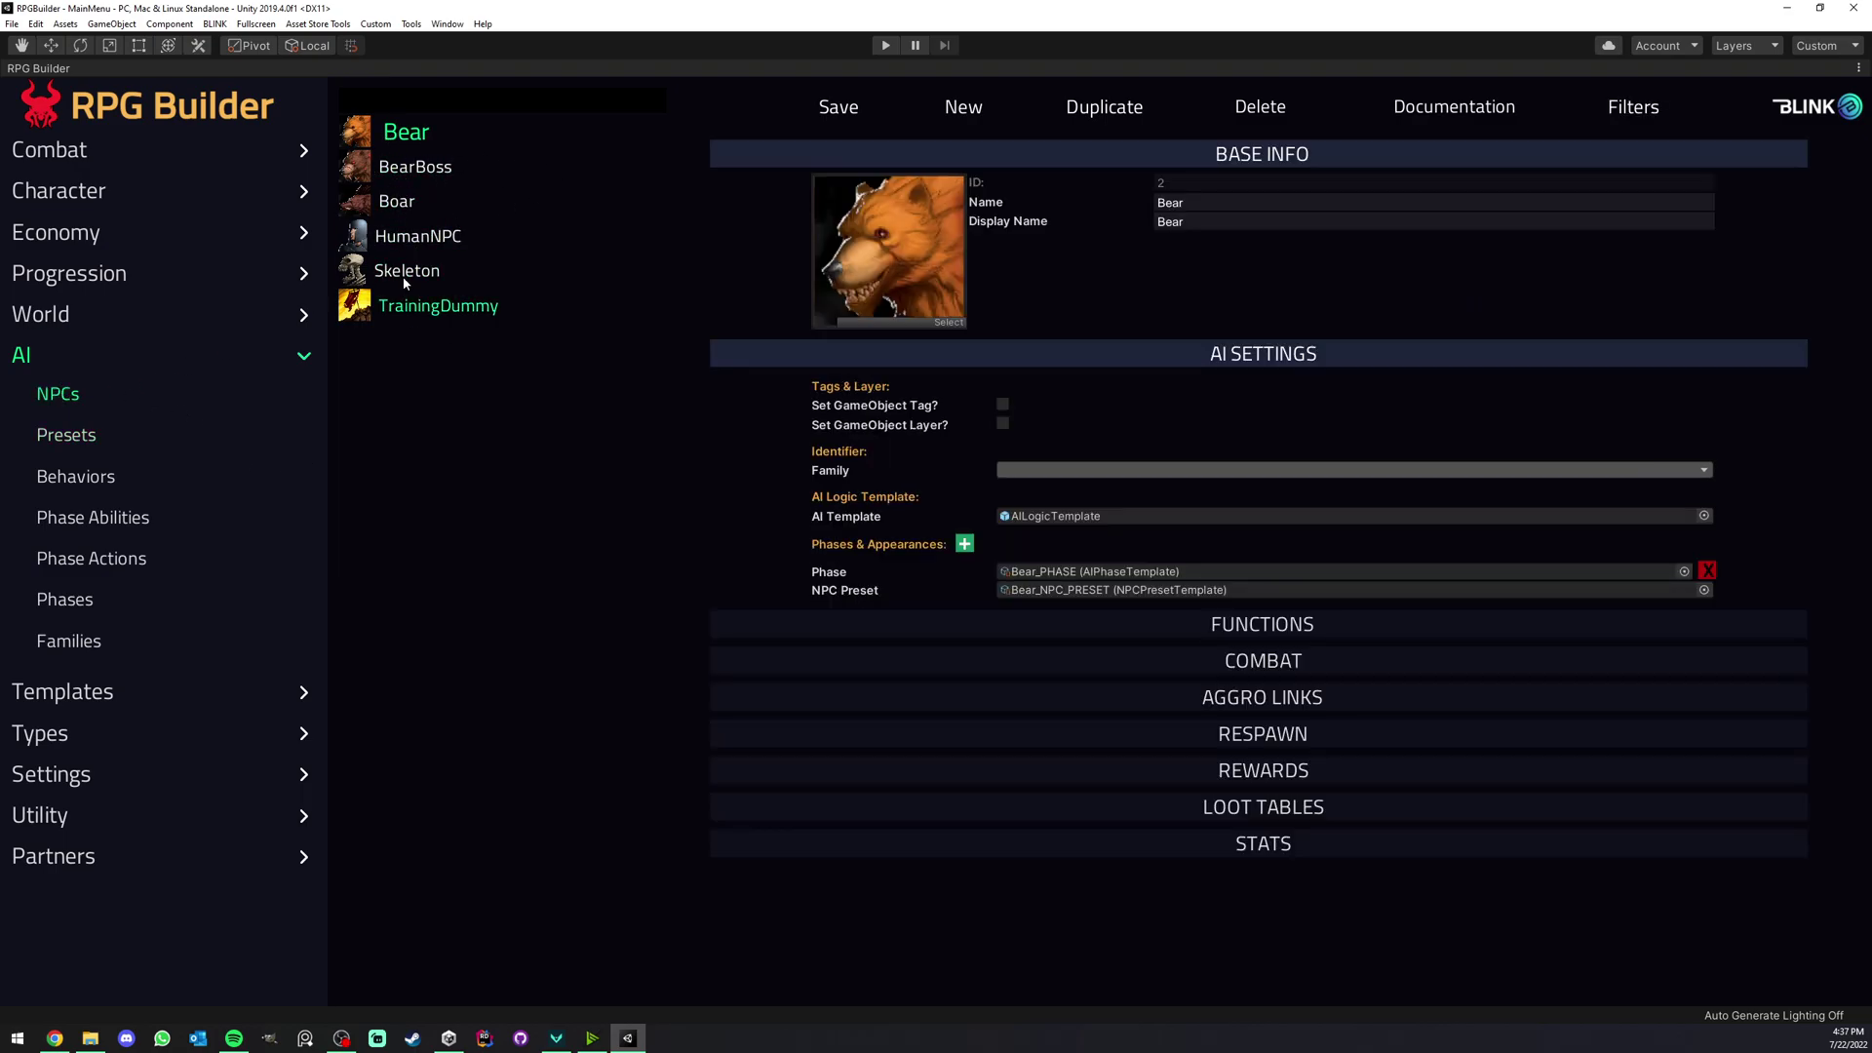
pyautogui.click(1151, 627)
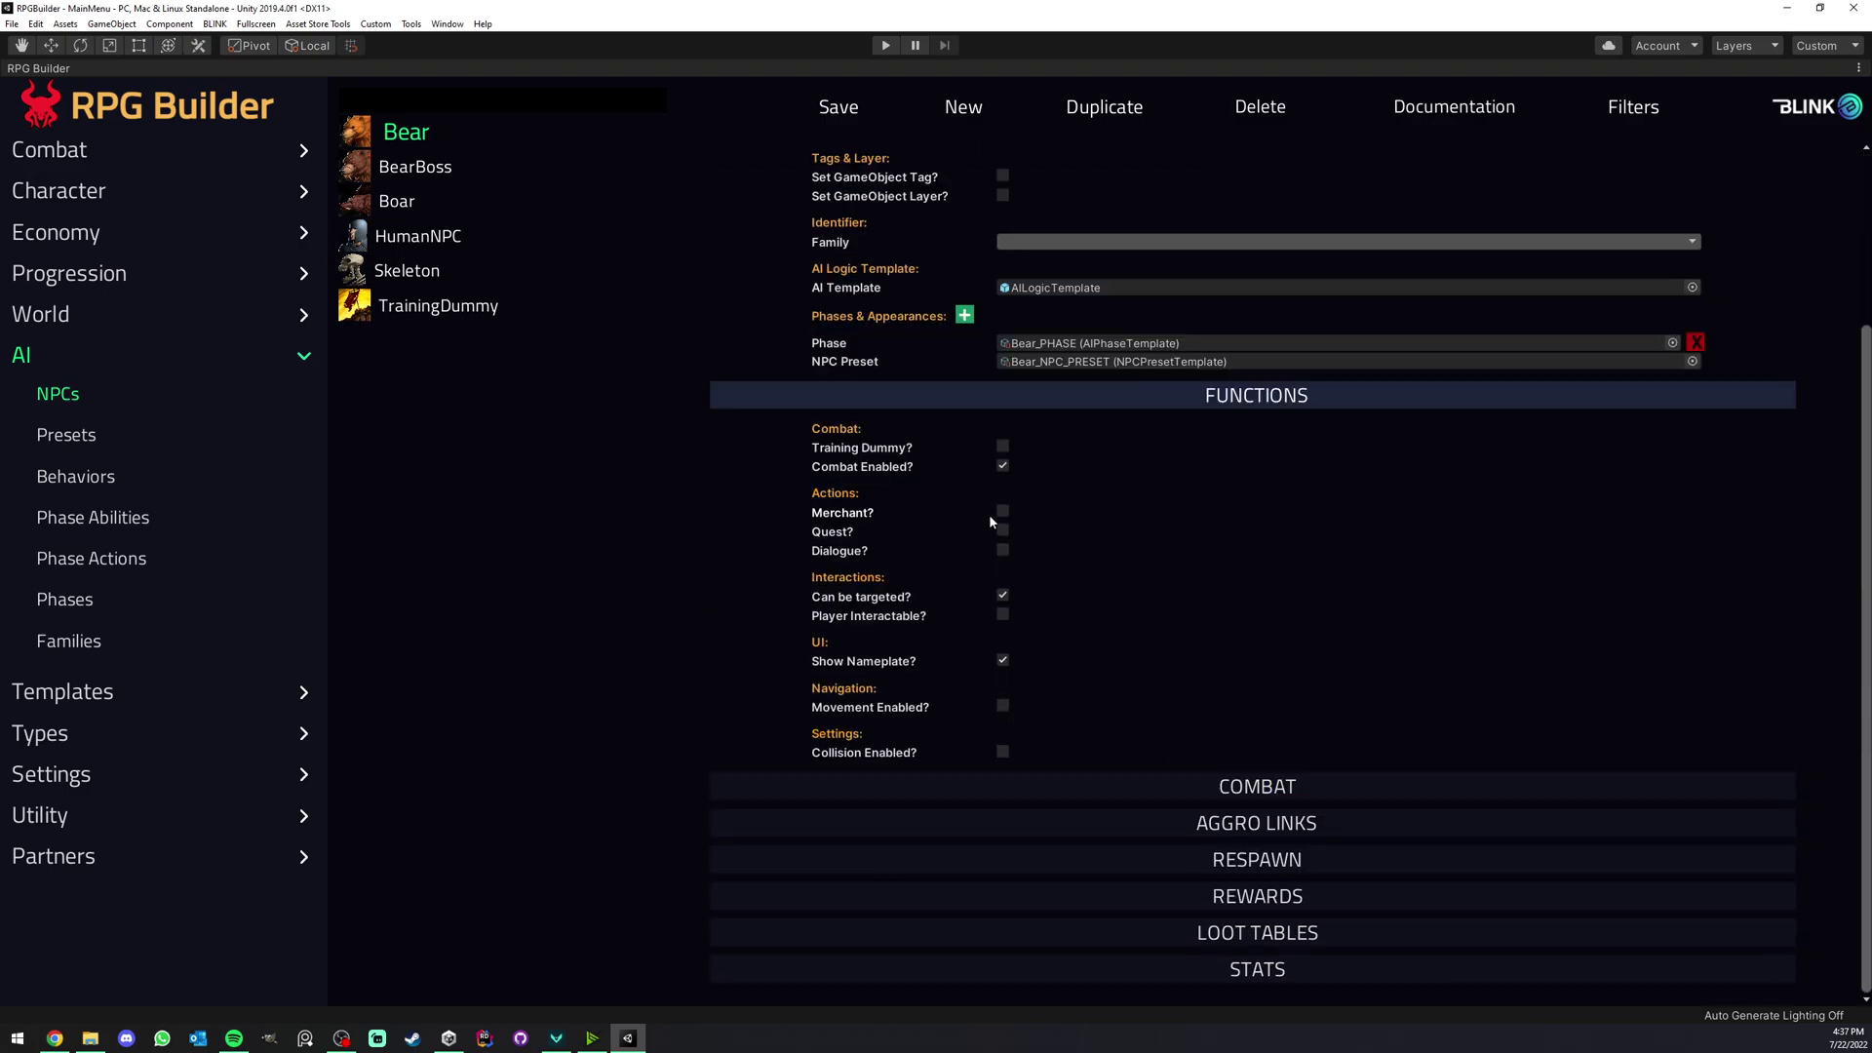
pyautogui.click(1256, 785)
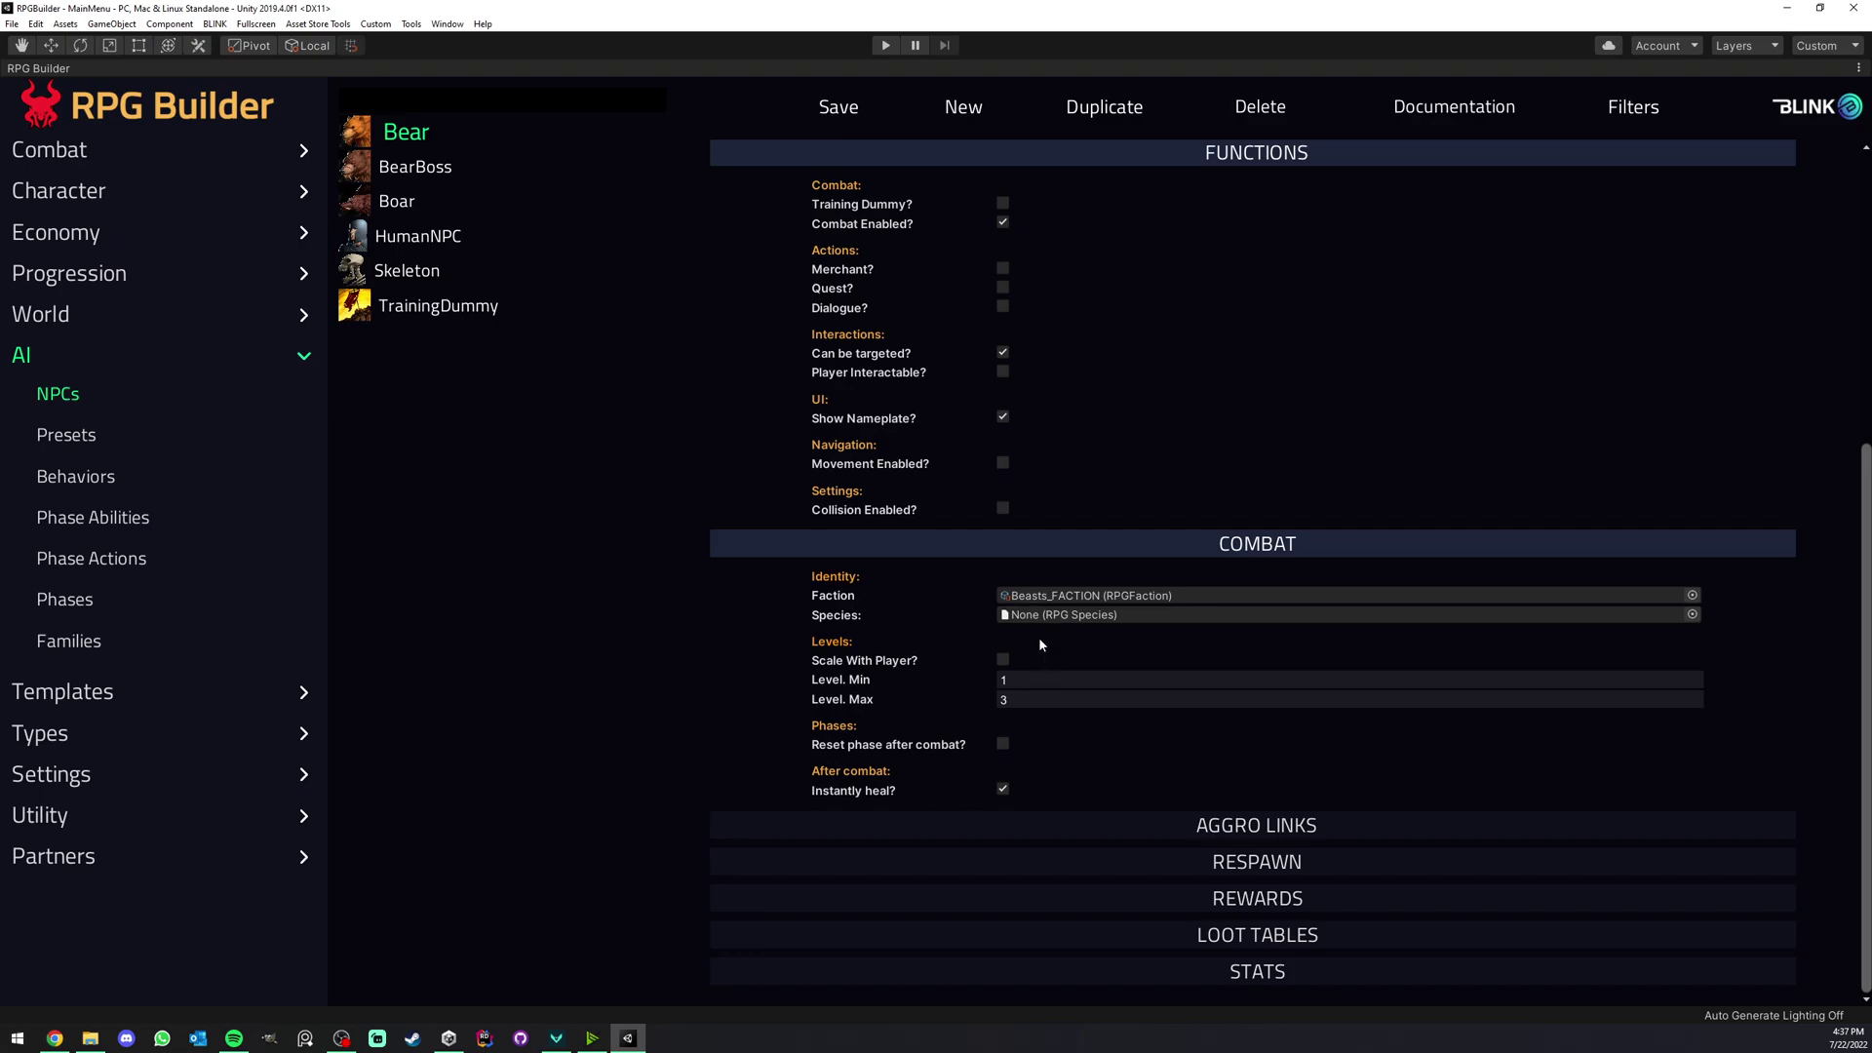
pyautogui.scroll(4, 959, 622)
pyautogui.scroll(1, 936, 612)
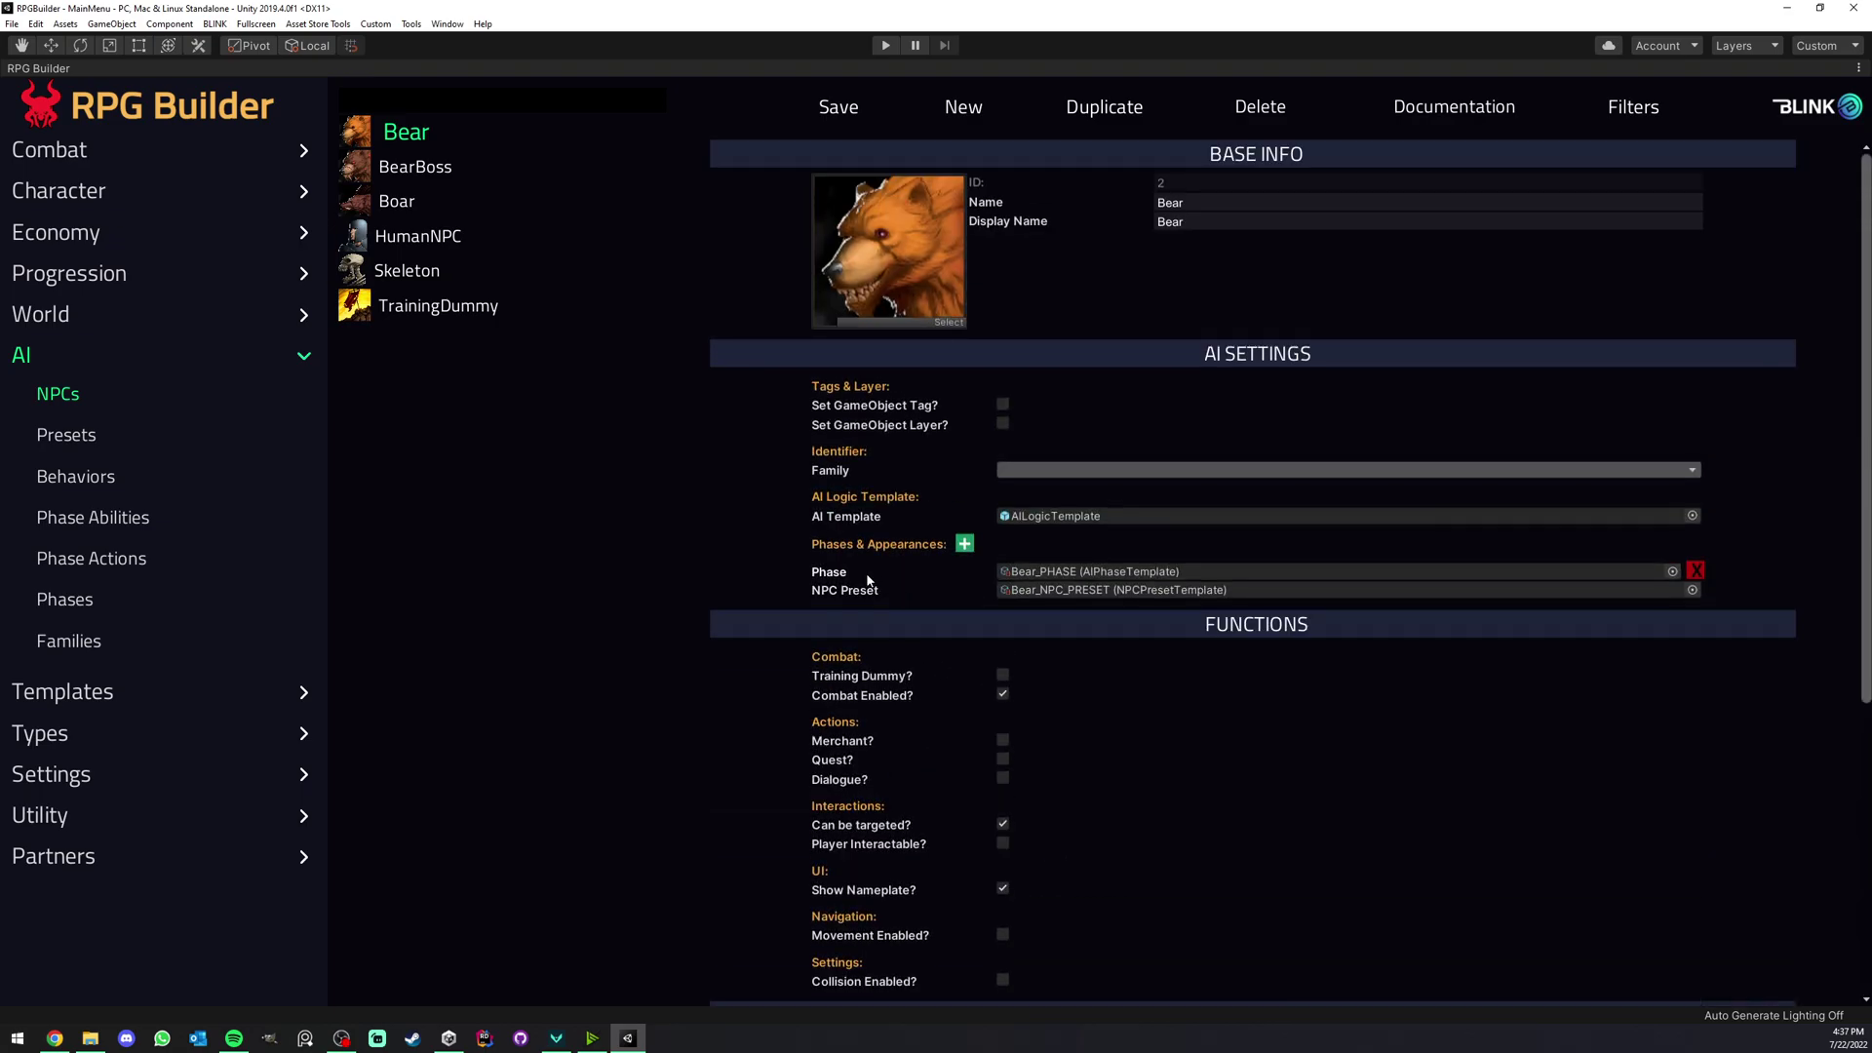